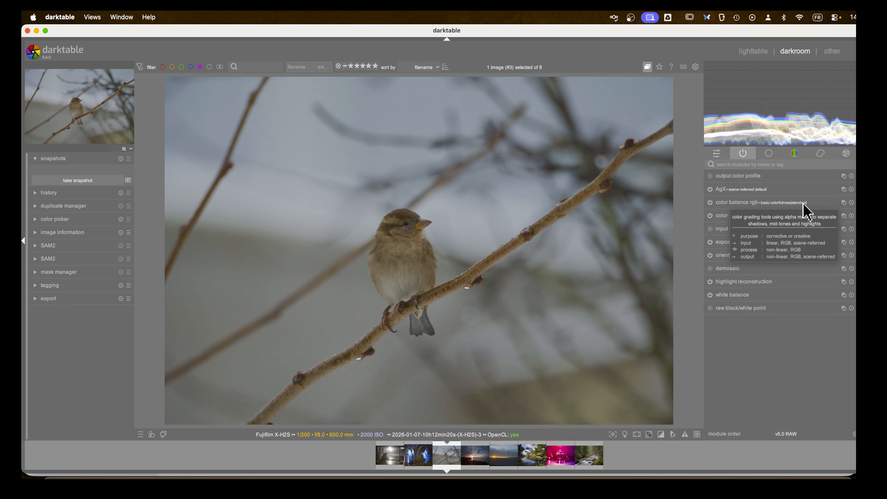
click(721, 190)
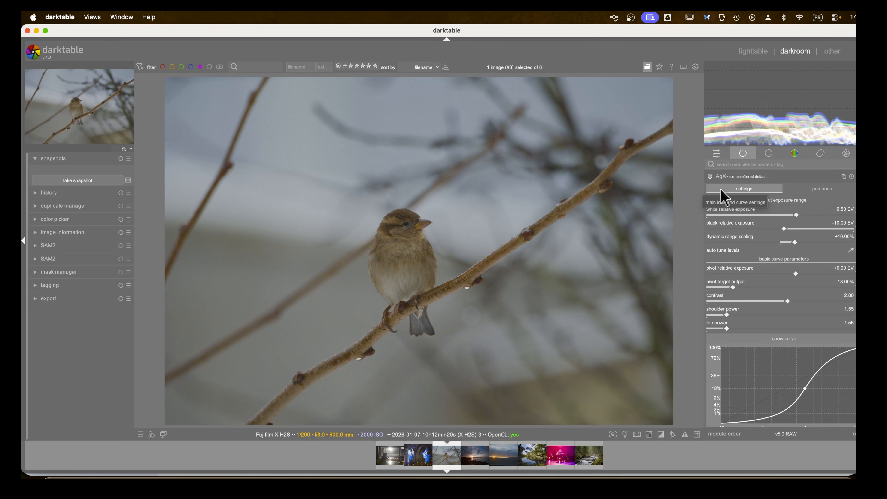
click(720, 178)
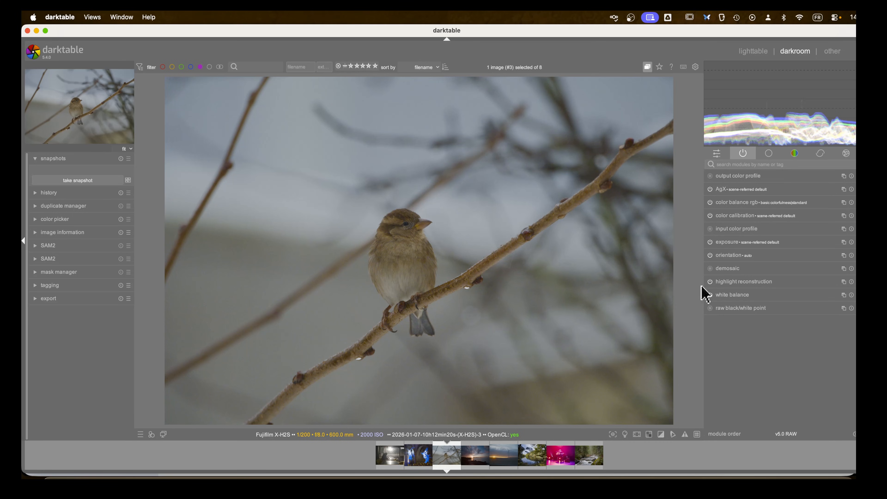
Raise the exposure to +1.420 EV, judging the brightness against the white color-assessment border, and leave that view
click(733, 246)
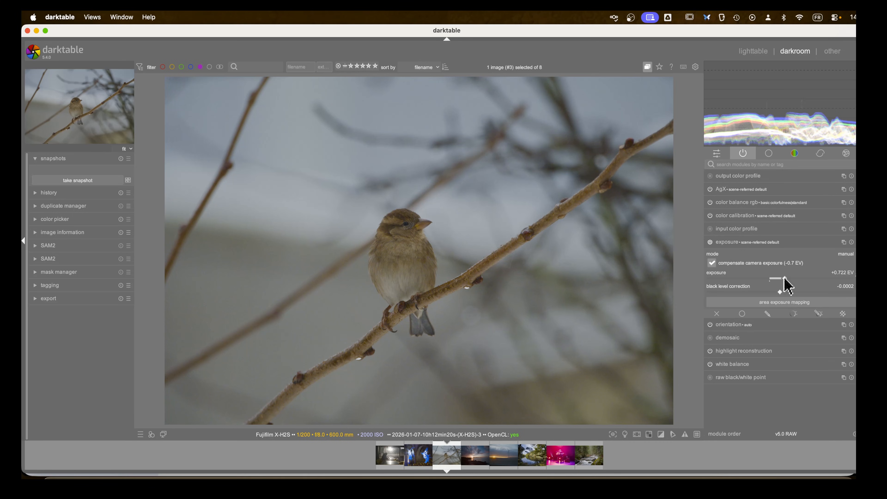
drag(784, 280, 805, 278)
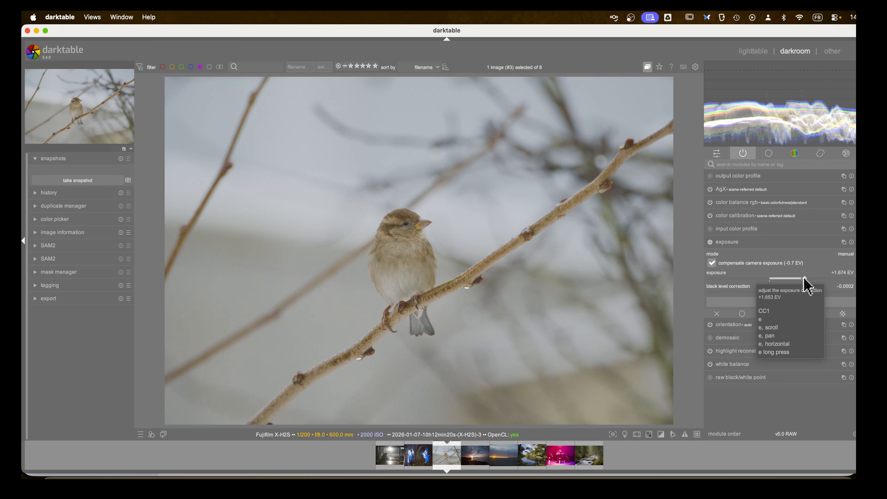
key(ctrl+b)
drag(803, 278, 799, 279)
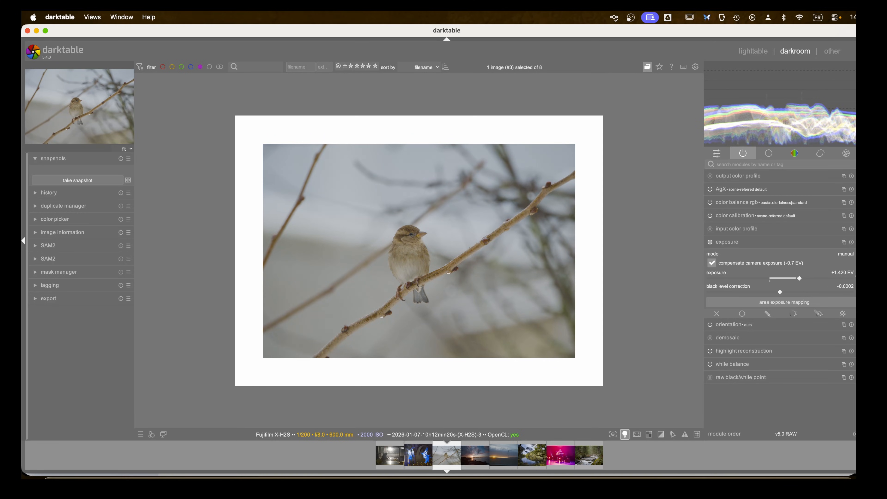
key(ctrl+b)
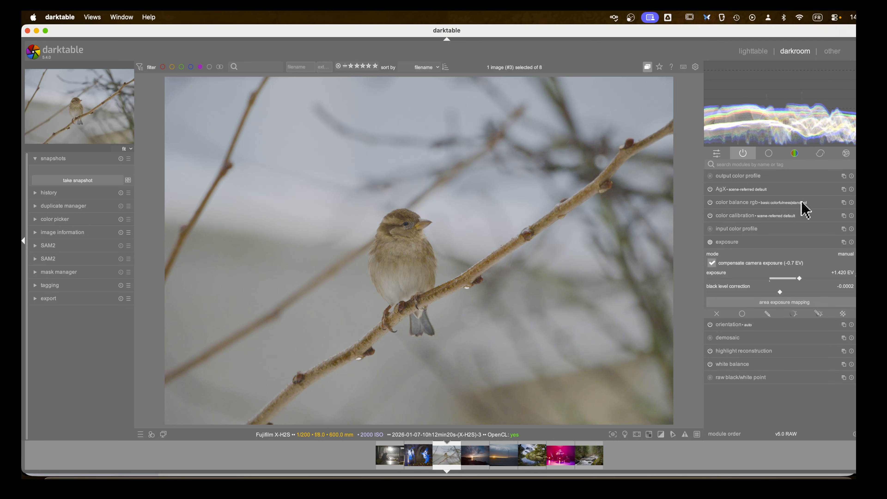
Compare AgX levels read from exposure metadata with levels auto-tuned from the whole image, and keep the image-based black and white relative exposures
click(726, 189)
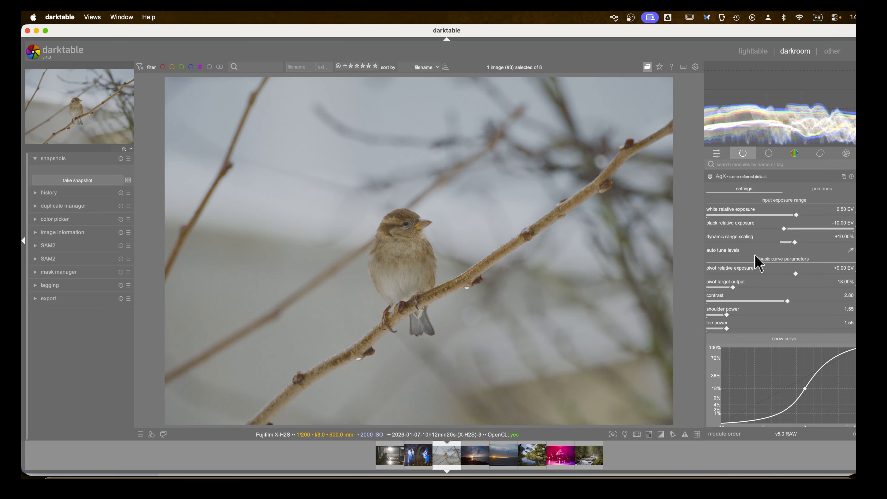
click(851, 251)
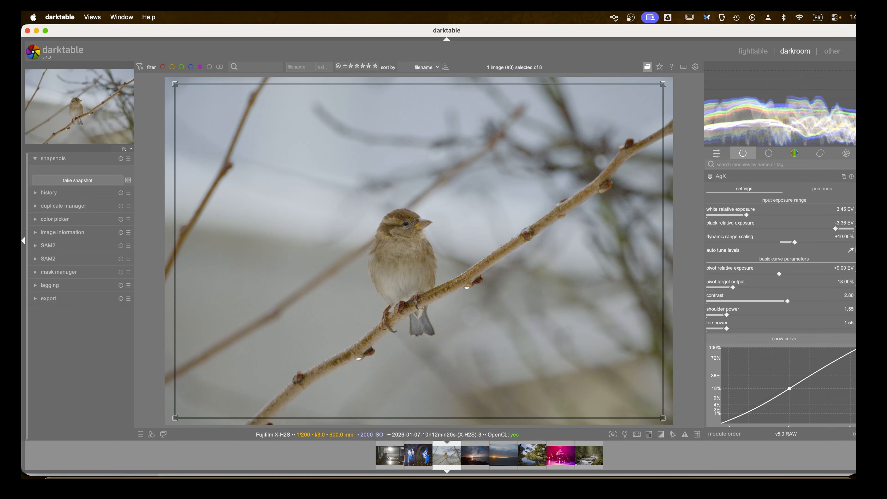
click(851, 251)
click(850, 250)
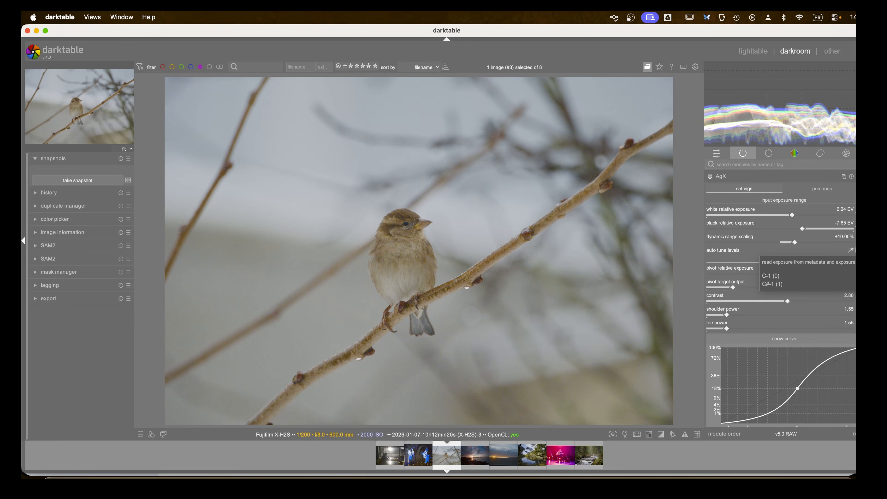
scroll(781, 300, up, 1)
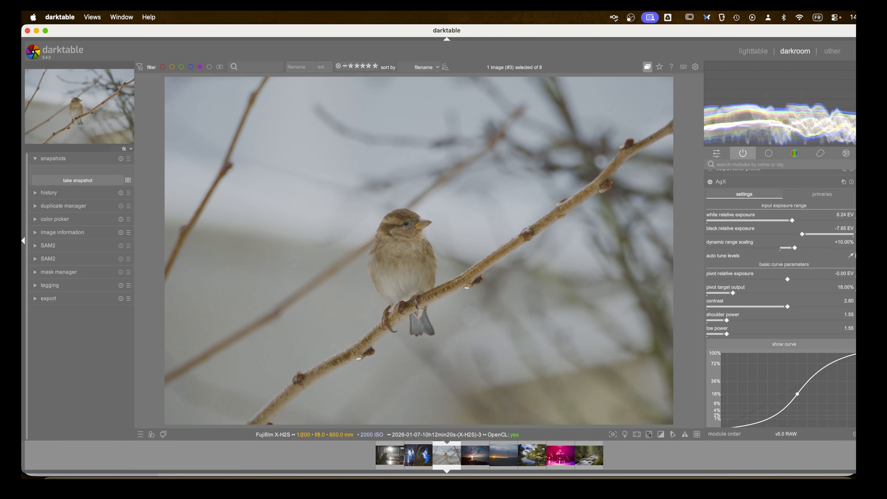
scroll(780, 299, down, 3)
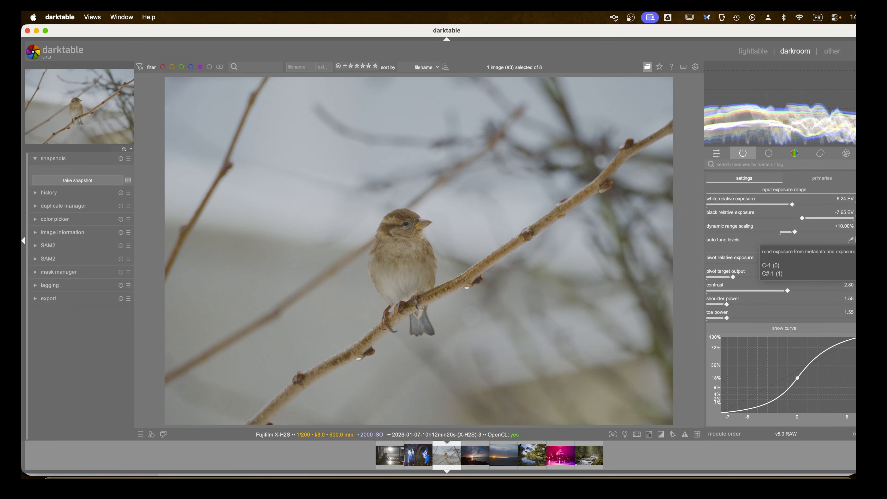
click(851, 240)
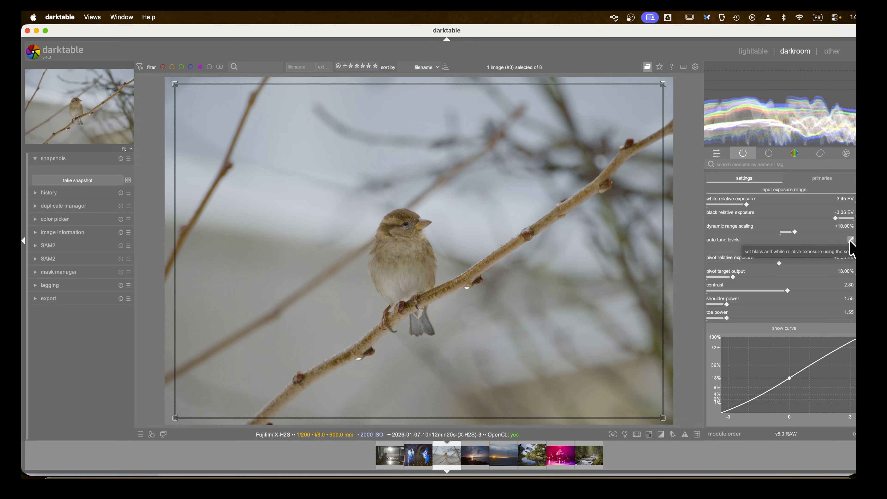
click(851, 241)
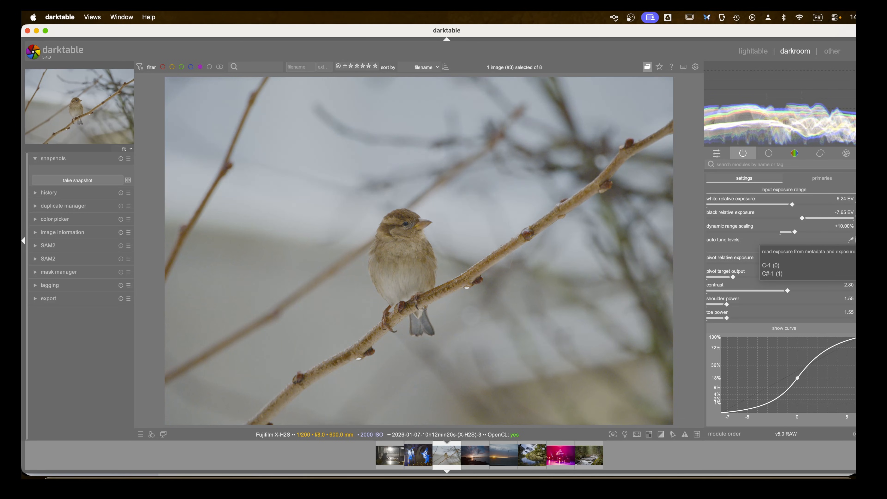
click(851, 241)
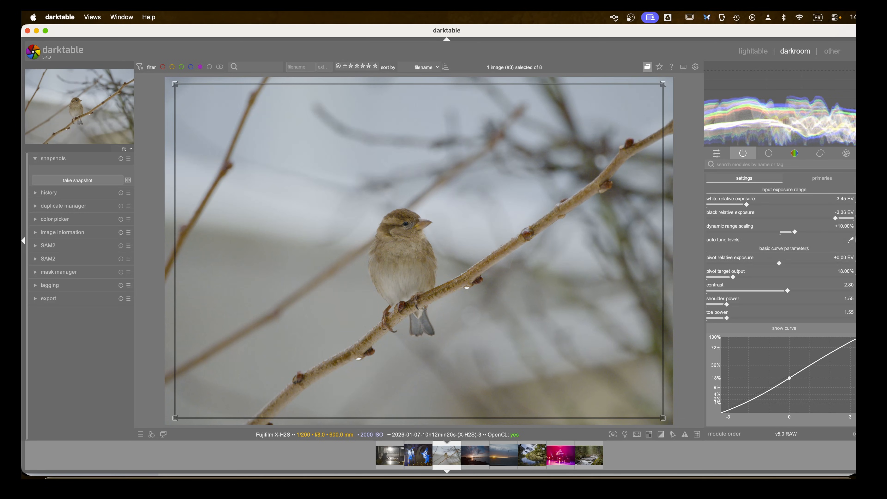
click(851, 241)
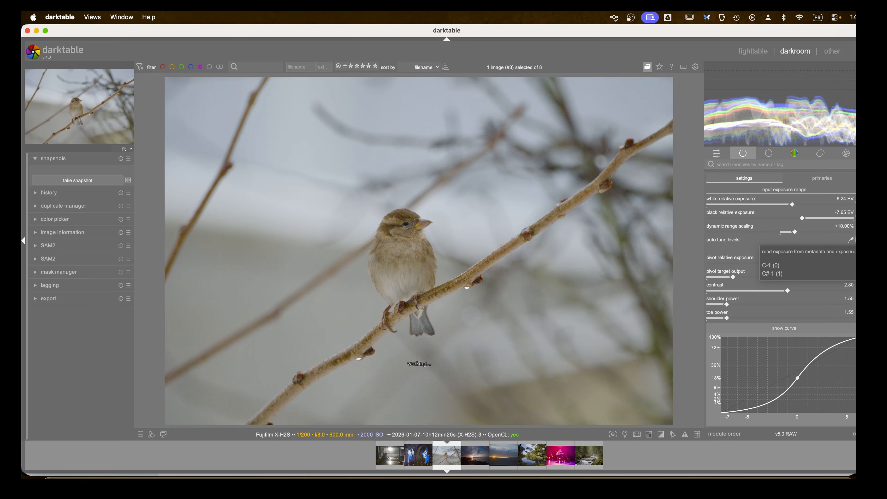
click(851, 240)
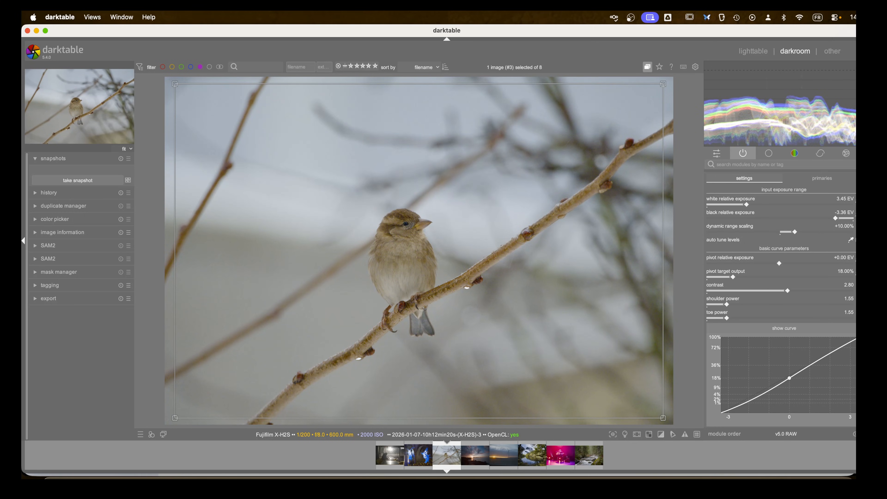
click(851, 241)
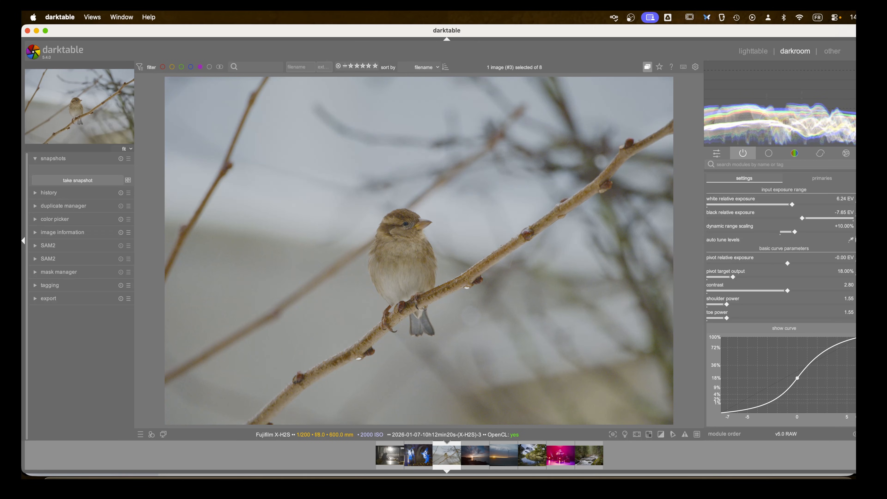
click(850, 240)
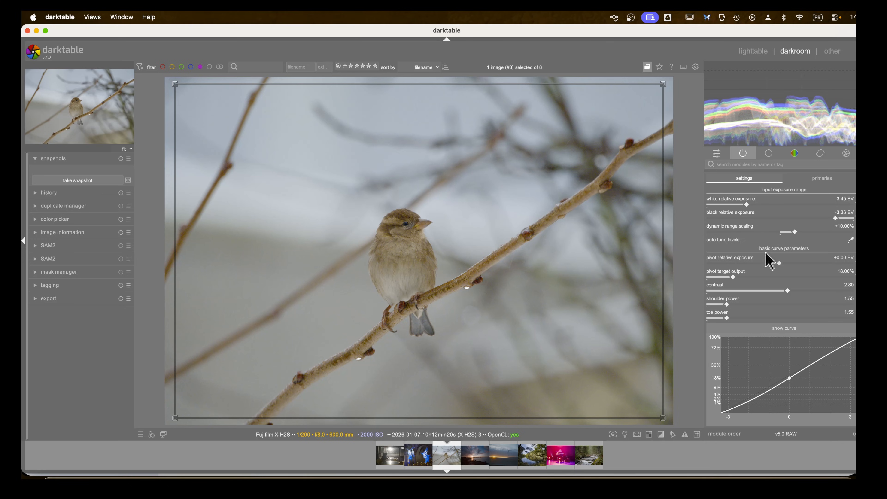
Try an AgX dynamic range scaling of about -28%, restore it to +10% and auto-tune the levels from the whole image again
click(795, 233)
drag(795, 232, 740, 232)
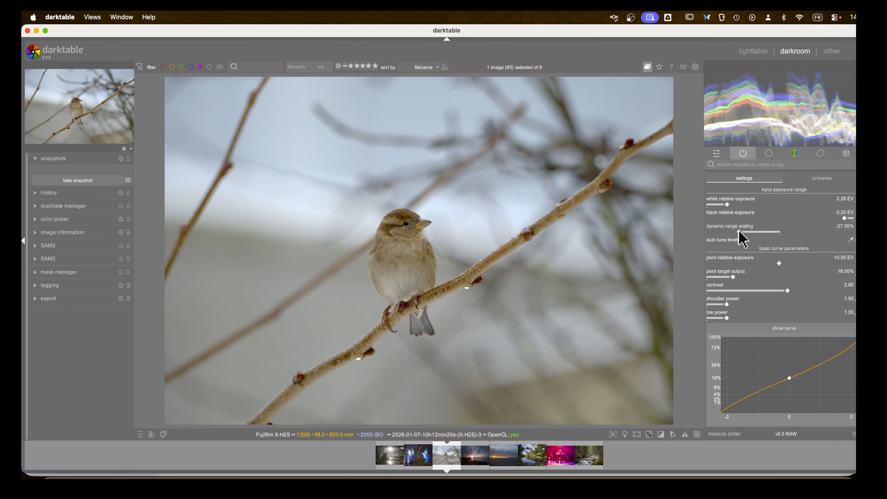
drag(740, 233, 794, 233)
click(851, 240)
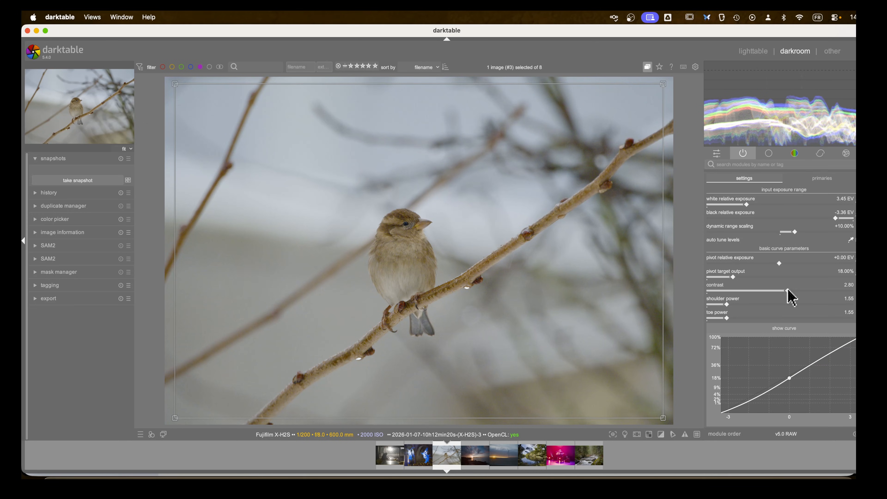
Raise the AgX curve contrast to 4.20 and further to 4.81
drag(788, 290, 832, 302)
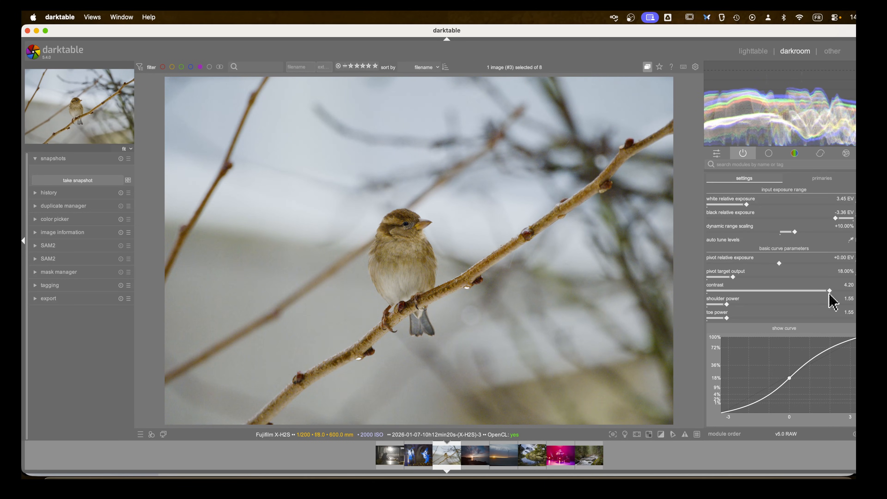
scroll(768, 318, down, 2)
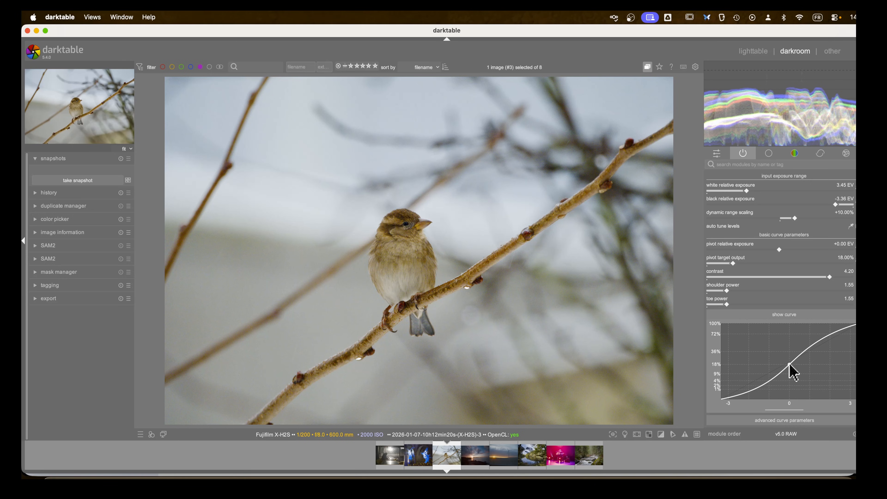
scroll(790, 364, down, 2)
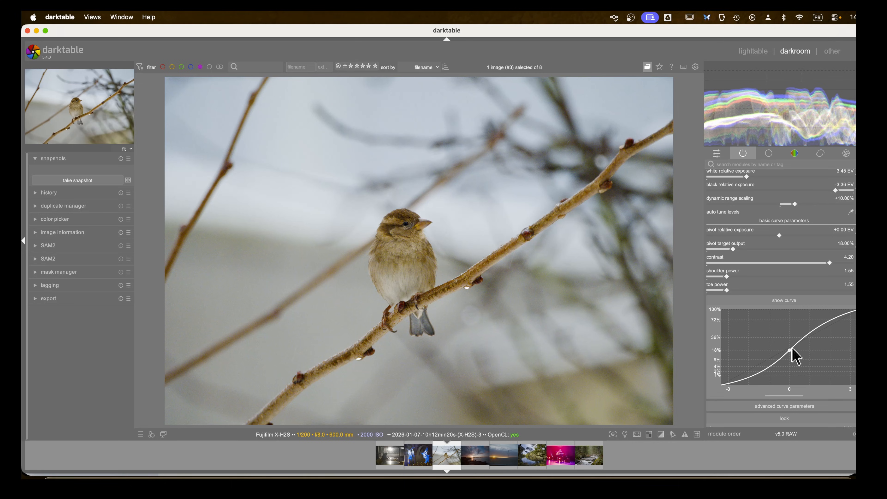
mouse_move(831, 266)
mouse_down()
mouse_move(727, 266)
mouse_move(848, 265)
mouse_up()
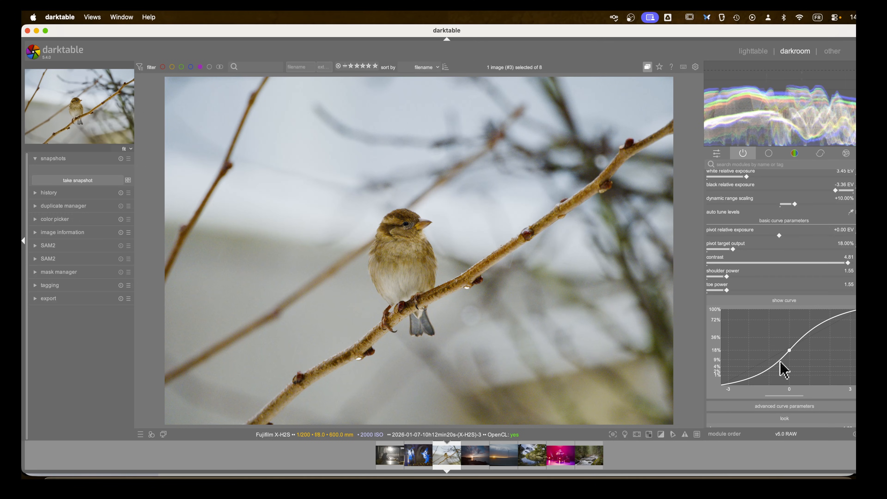
click(849, 263)
drag(849, 263, 848, 264)
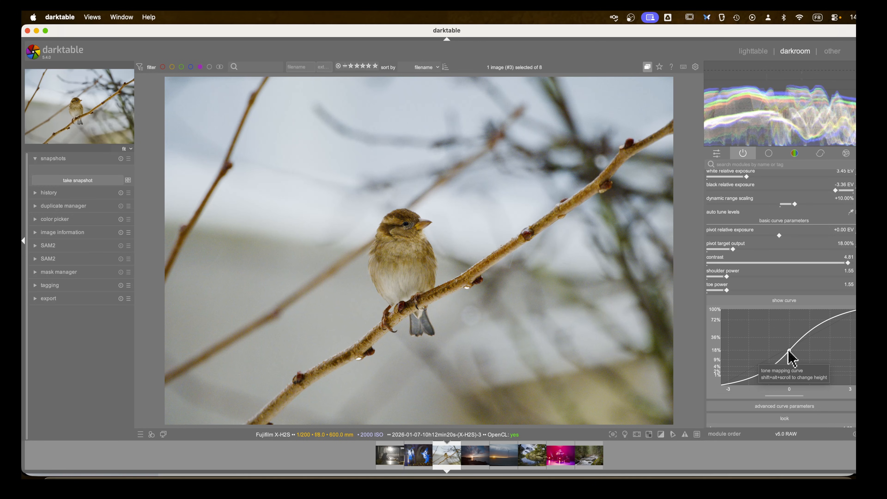
Try AgX pivot relative exposures of +0.42, +0.98, -1.02 and -0.34 EV, ending back at 0.00 EV
scroll(753, 339, down, 10)
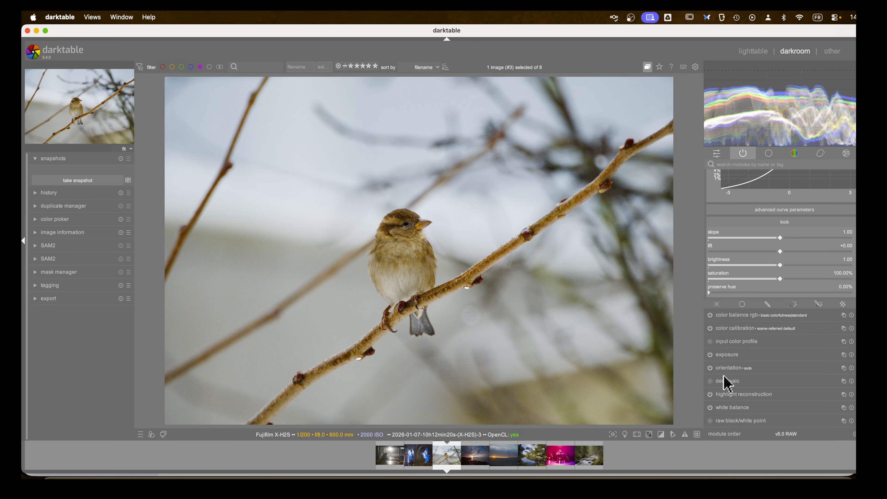
scroll(739, 363, up, 5)
scroll(739, 363, up, 3)
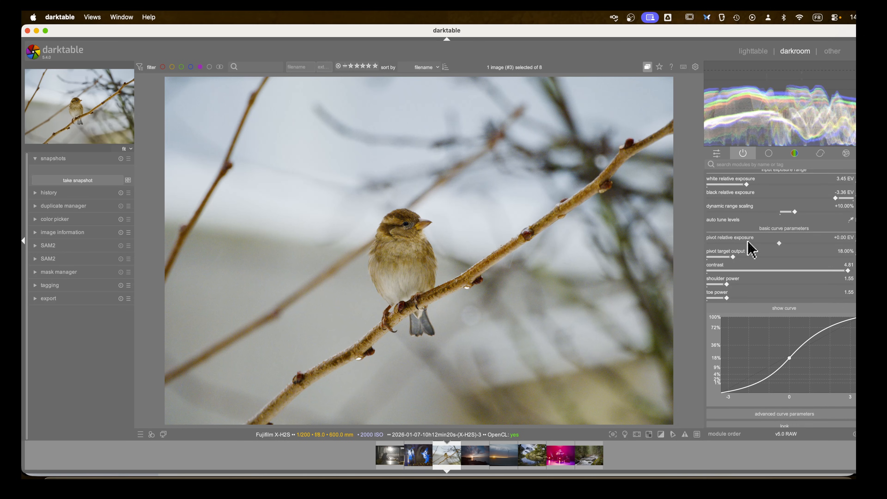
drag(779, 244, 787, 242)
scroll(797, 239, down, 3)
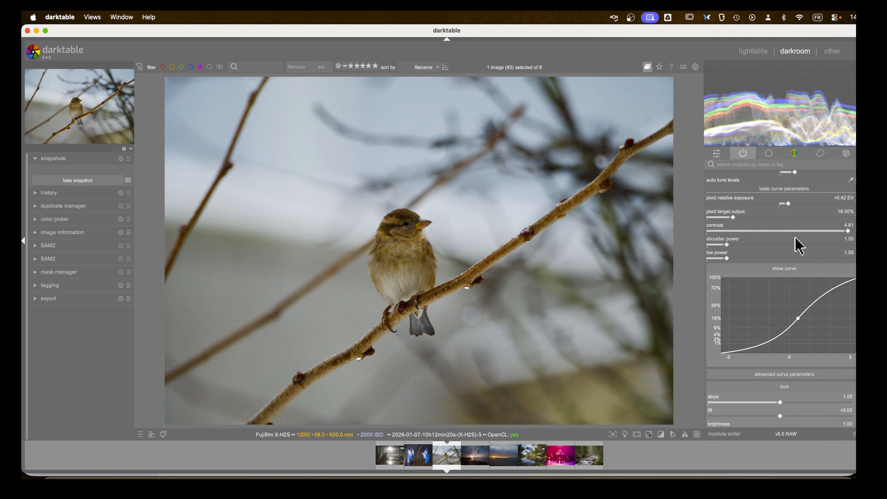
scroll(791, 256, up, 1)
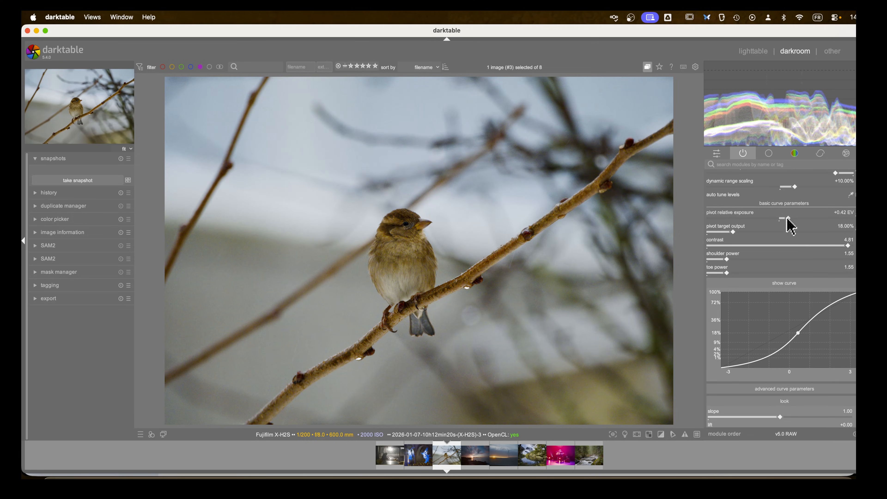
drag(790, 219, 800, 219)
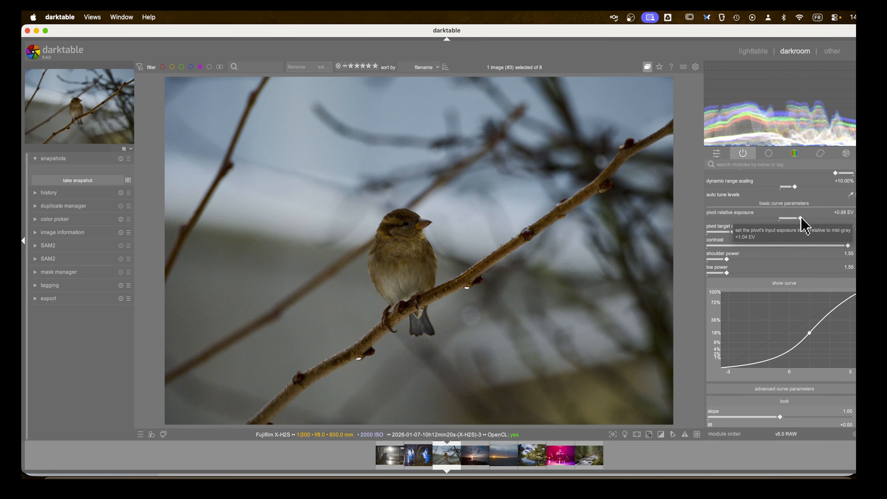
drag(802, 224, 757, 220)
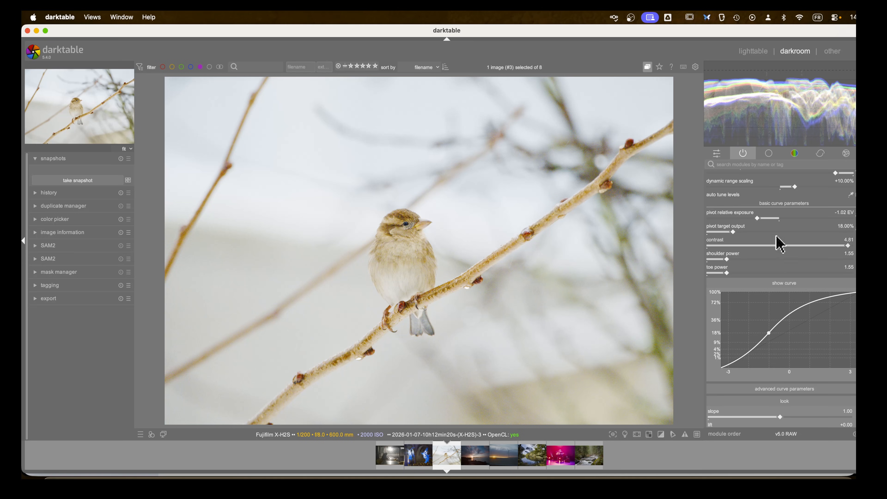
mouse_move(758, 219)
mouse_down()
mouse_move(799, 221)
mouse_move(762, 221)
mouse_move(772, 221)
mouse_up()
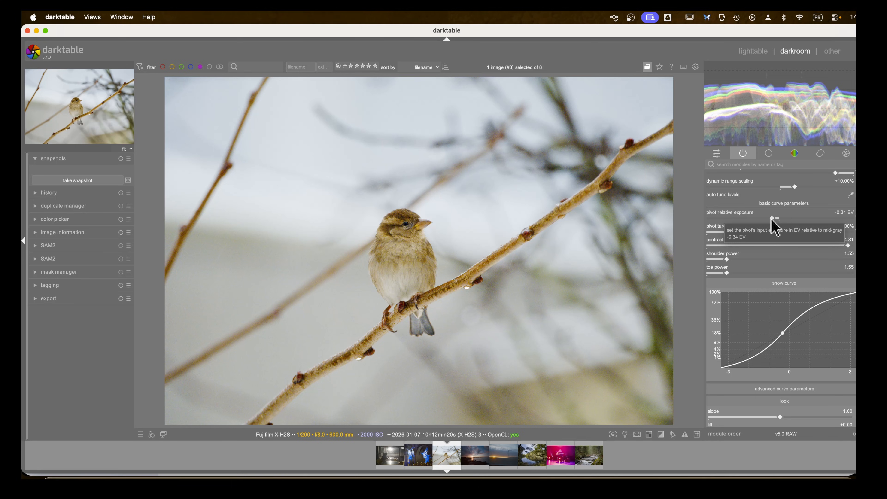
drag(773, 220, 777, 221)
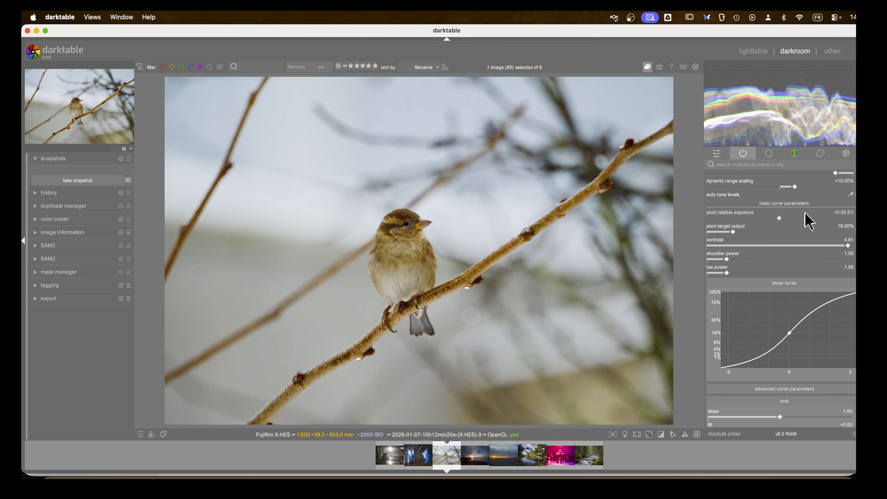
Shift the AgX pivot relative exposure to about +0.95 EV, then set it by sampling an area over the sparrow's head and breast
drag(780, 220, 800, 220)
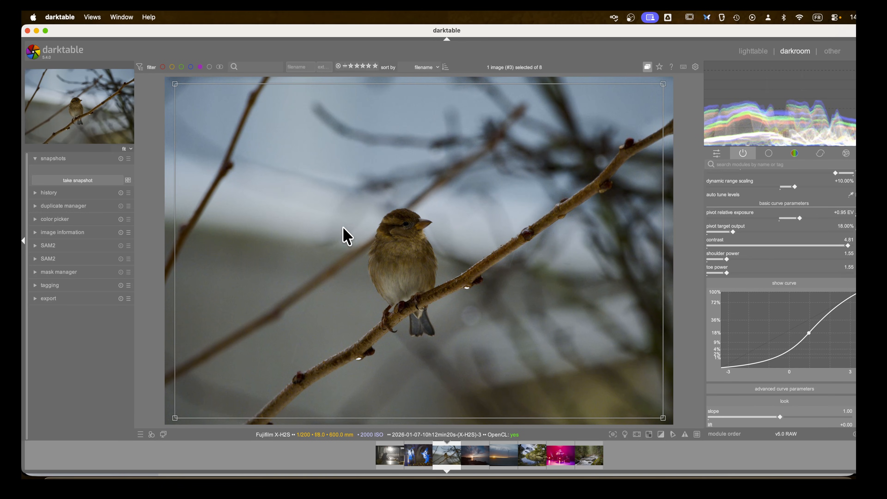
drag(383, 222, 415, 281)
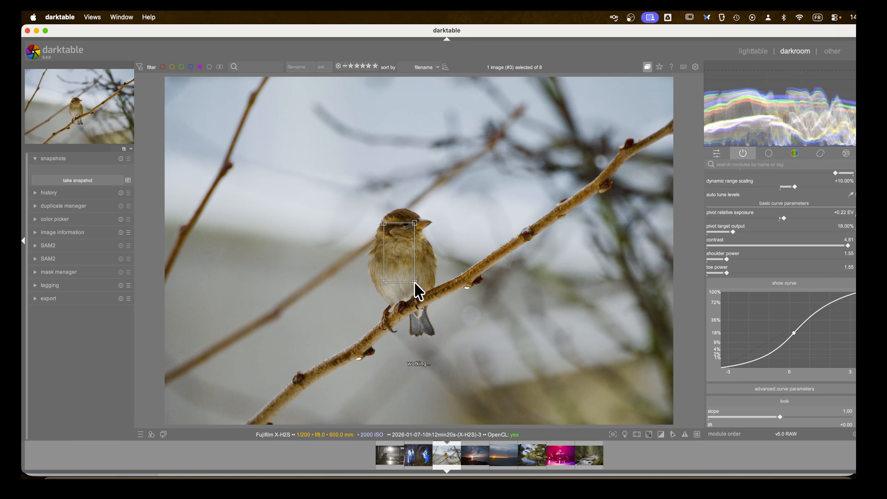
Reset the AgX pivot relative exposure to 0 EV, then set both pivot exposure and target output by sampling the sparrow's head and breast
drag(414, 222, 387, 220)
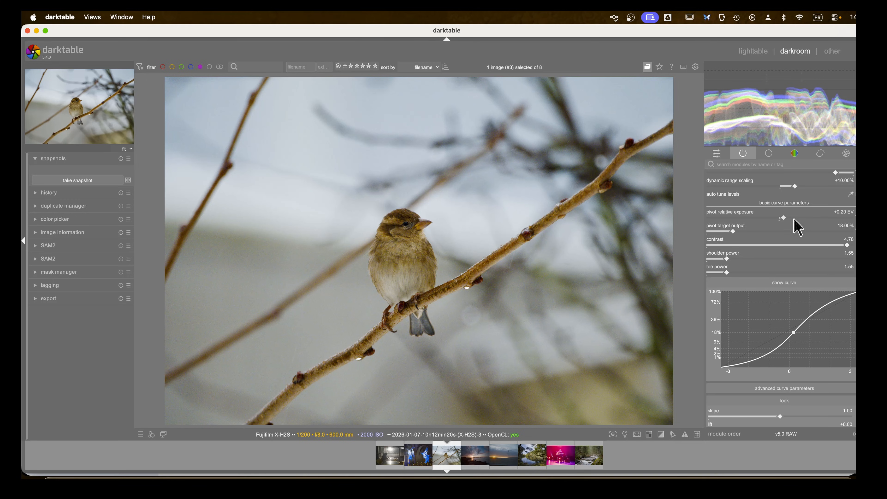
click(783, 217)
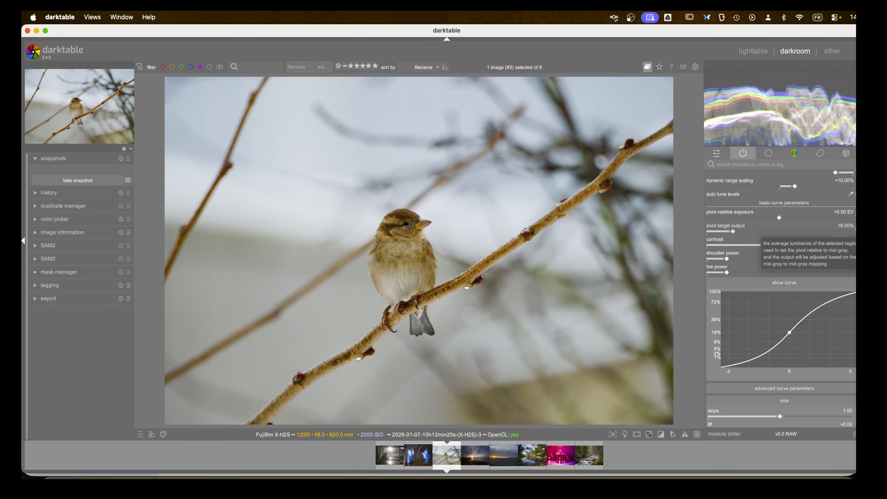
click(854, 212)
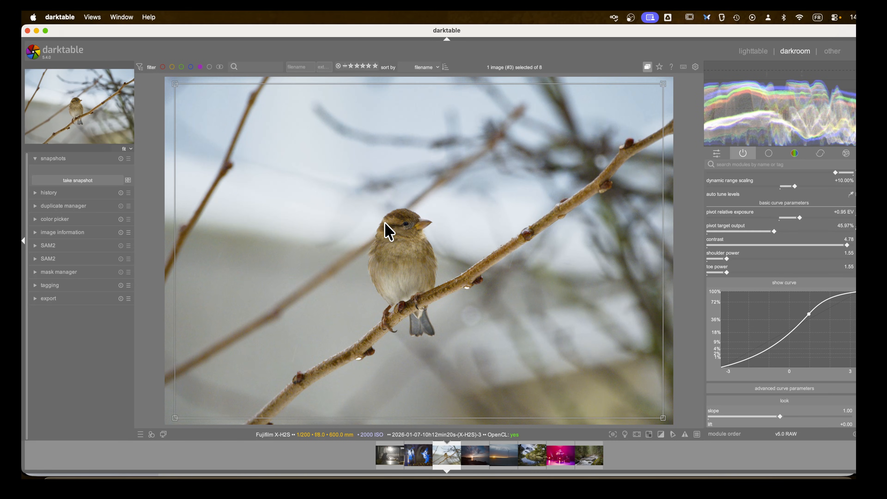
drag(385, 221, 419, 288)
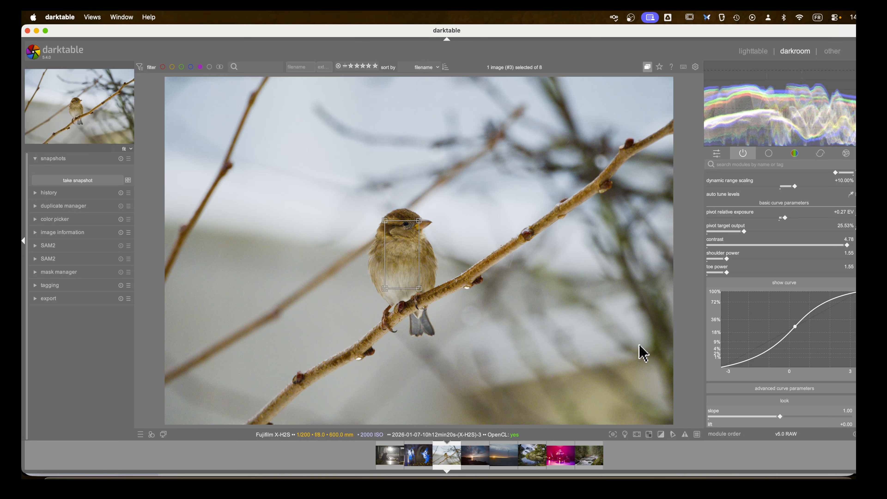
Open the forest stream photo and auto-tune its AgX levels from the whole image
click(591, 456)
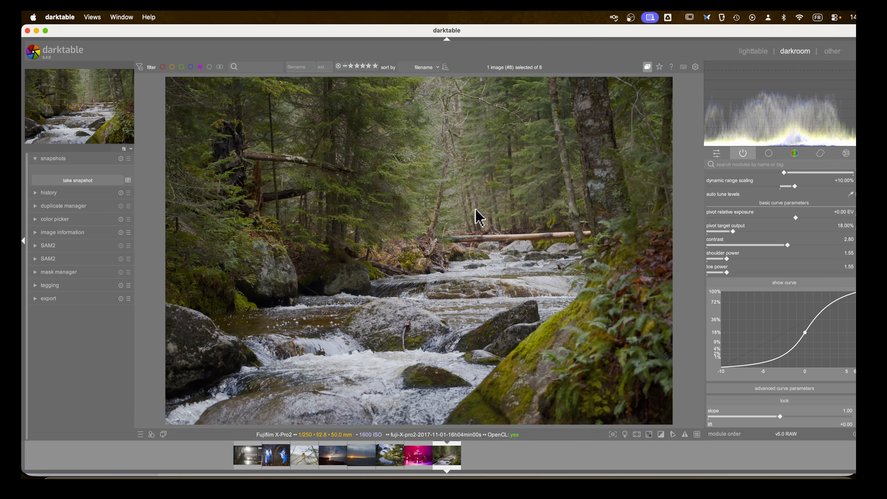
scroll(763, 220, up, 3)
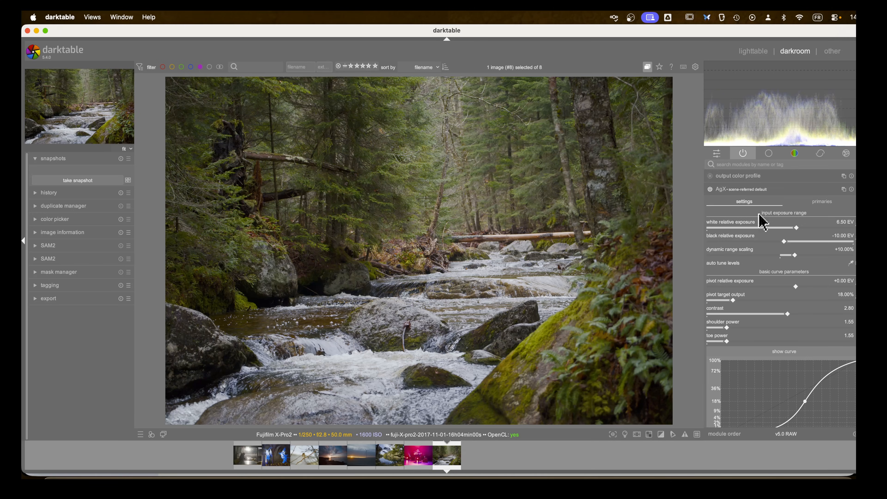
click(851, 263)
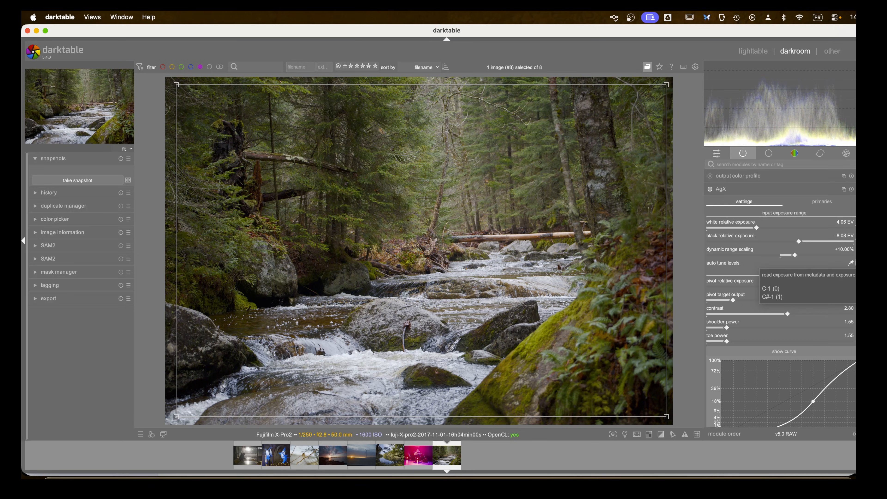
Try AgX levels read from the exposure metadata, then auto-tune them from the whole image again
click(851, 263)
click(852, 263)
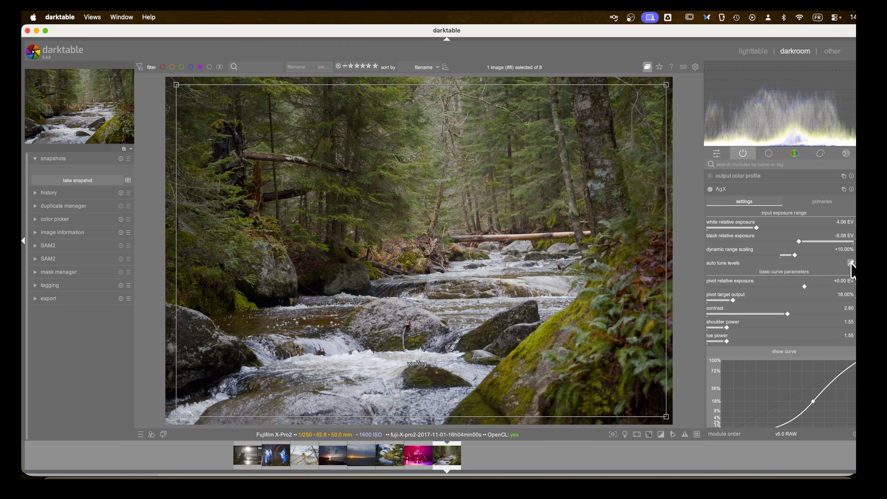
click(859, 263)
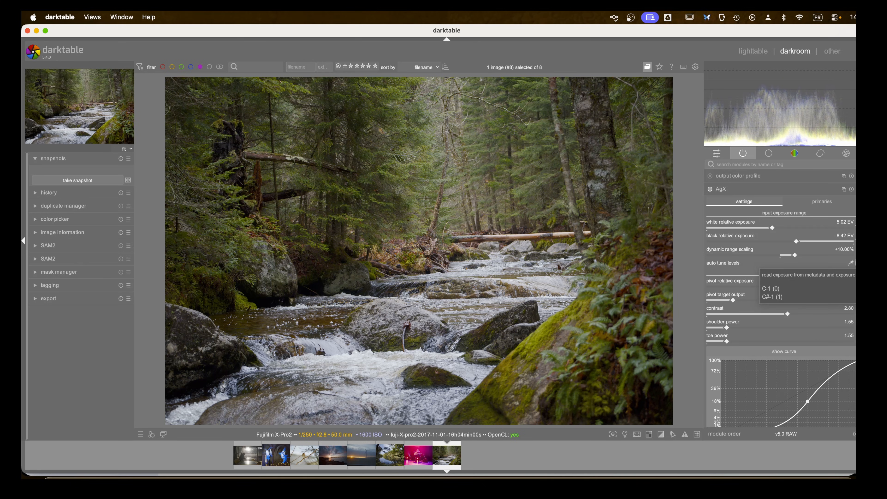
click(849, 263)
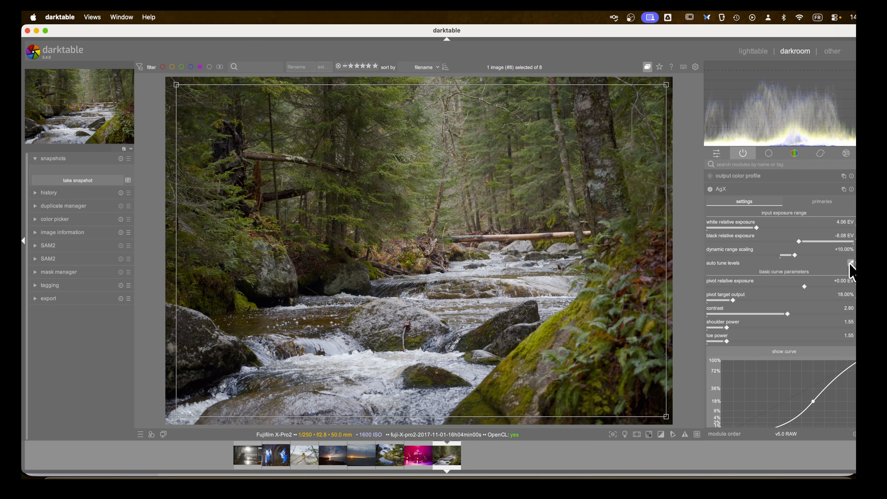
Raise the AgX contrast of the stream photo to 3.61
scroll(753, 273, down, 3)
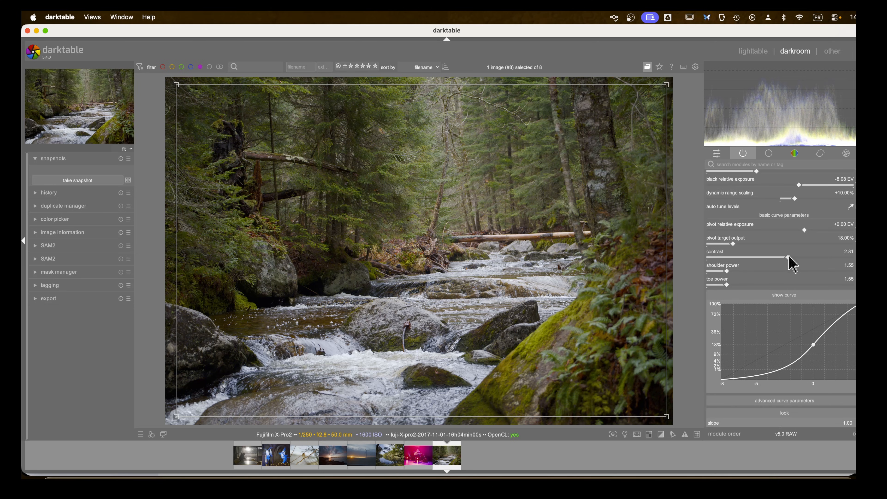
drag(787, 258, 811, 258)
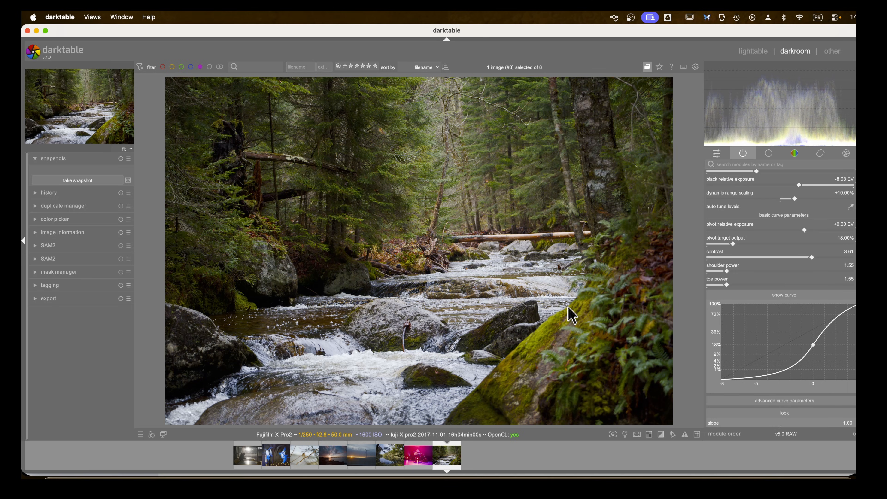
scroll(763, 229, up, 1)
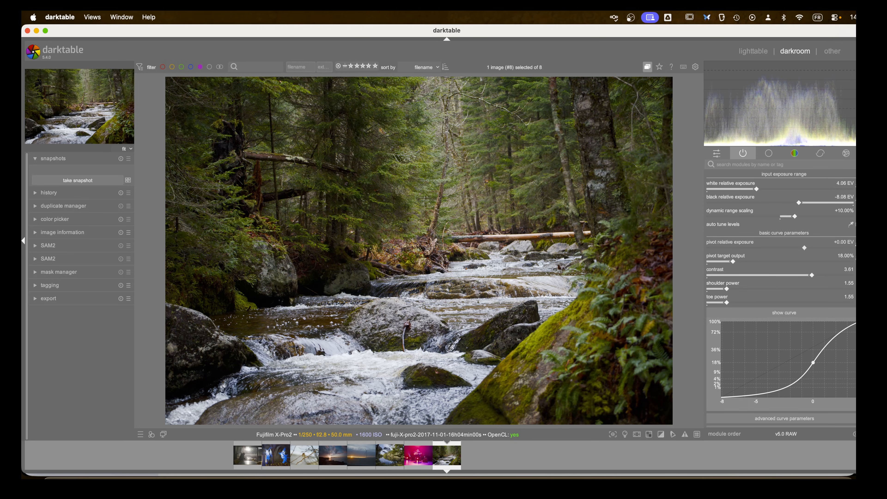
Try setting the AgX pivot relative exposure by sampling the middle cascade, the foreground rapids and the middle cascade again
click(859, 245)
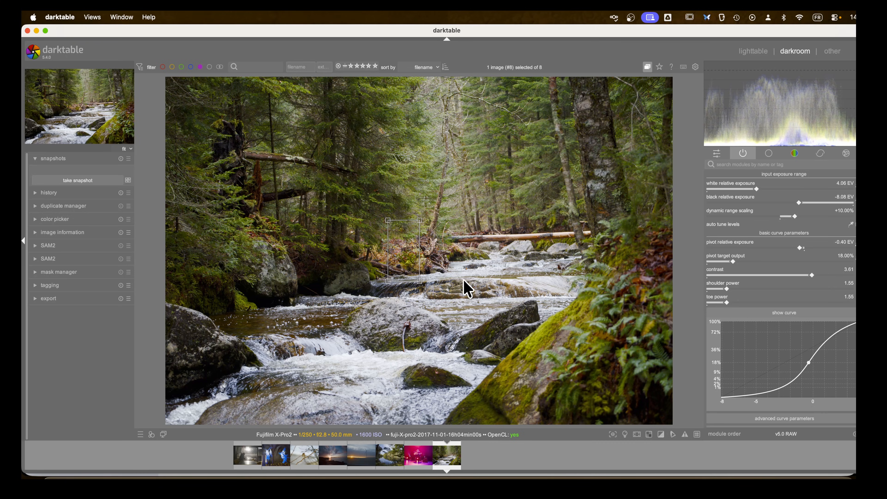
click(455, 267)
drag(455, 267, 554, 296)
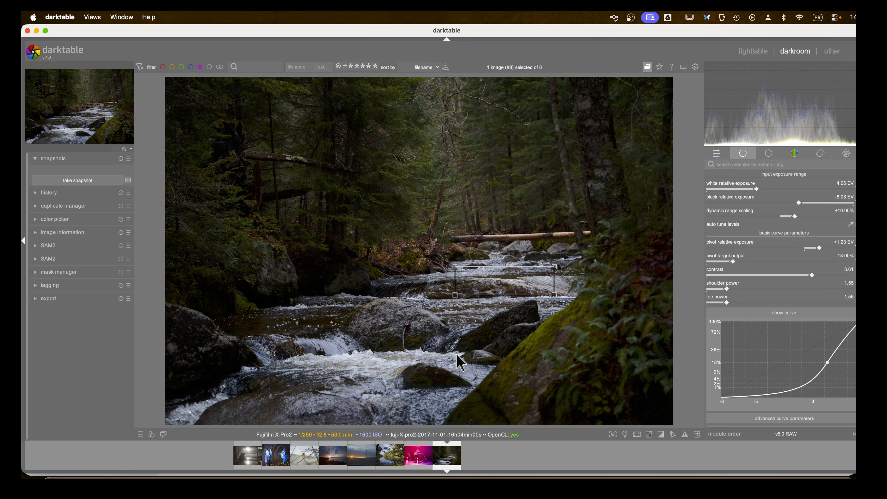
drag(283, 351, 425, 418)
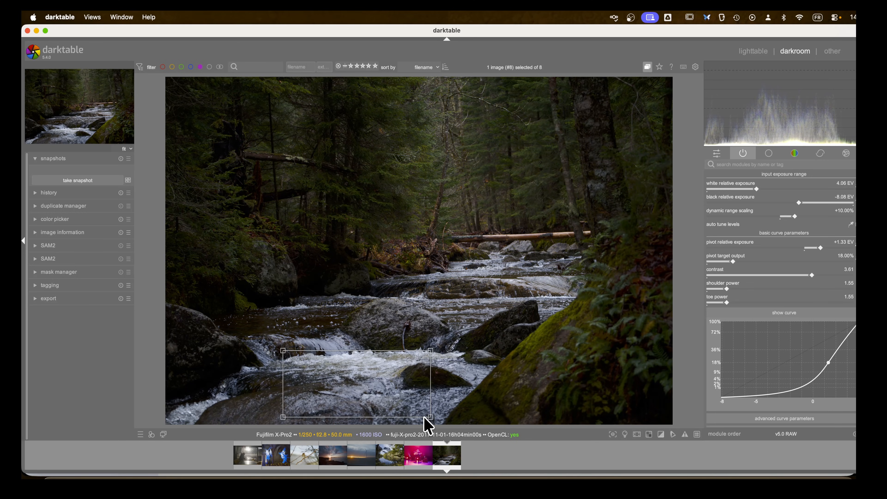
click(381, 296)
drag(463, 268, 548, 291)
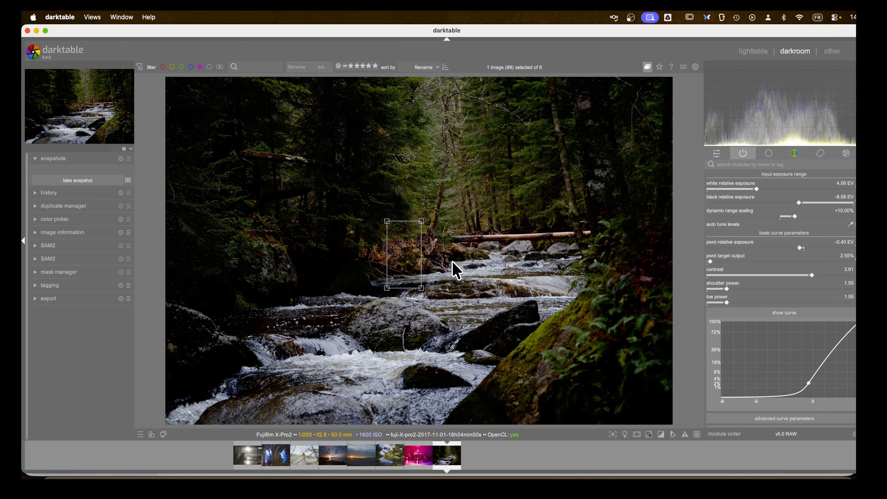
Set the AgX pivot exposure and target output together by sampling the middle cascade, then raise the contrast to 4.23
drag(452, 262, 550, 297)
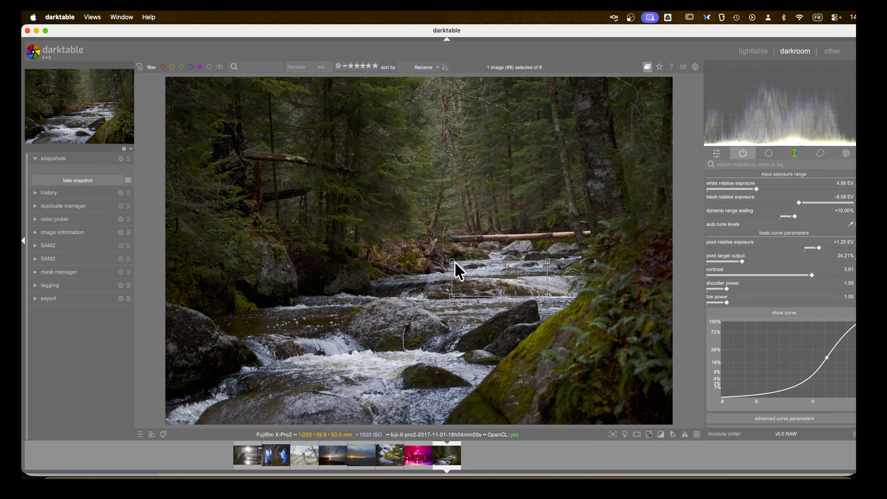
drag(455, 261, 551, 300)
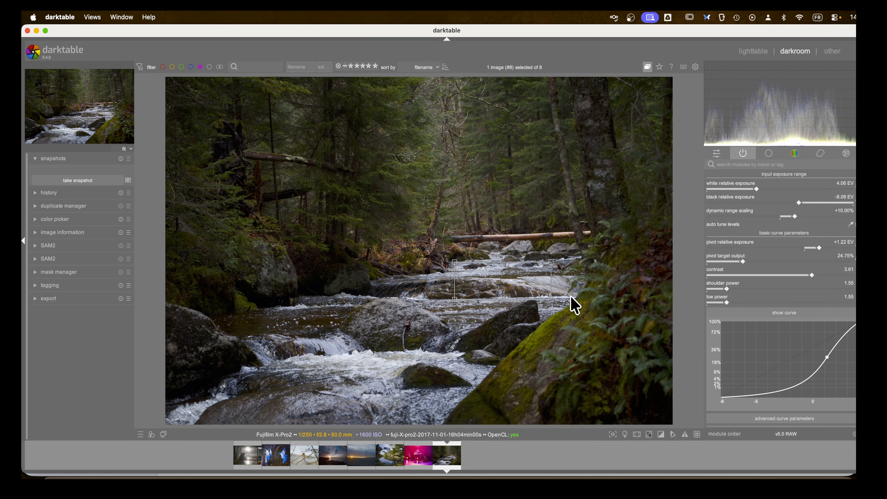
drag(811, 279, 832, 281)
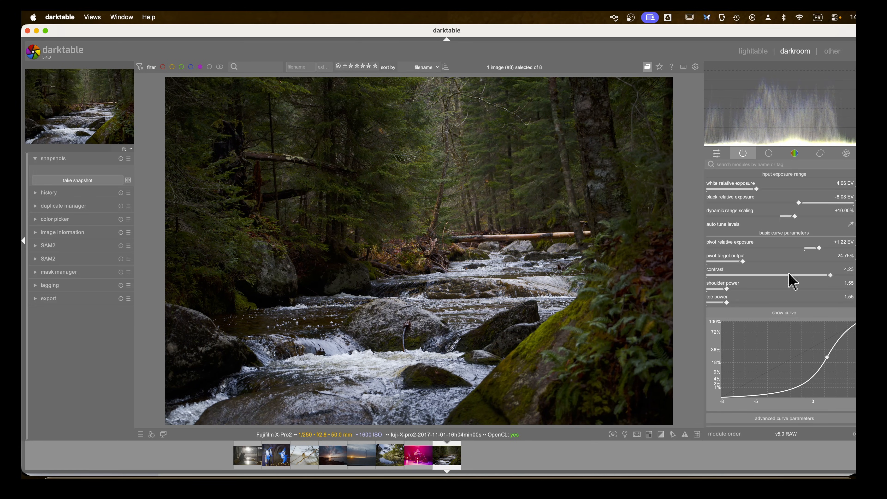
Raise the AgX pivot target output to 41.39% and take a snapshot of the result
drag(743, 263, 766, 260)
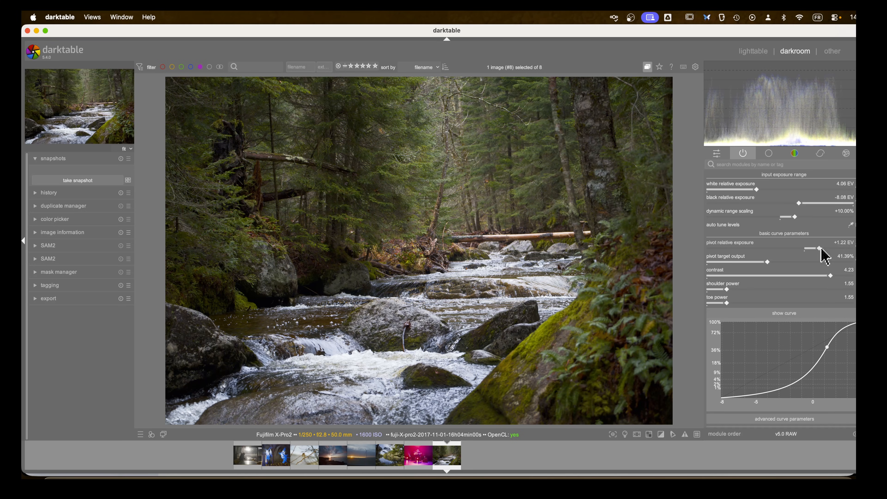
click(102, 181)
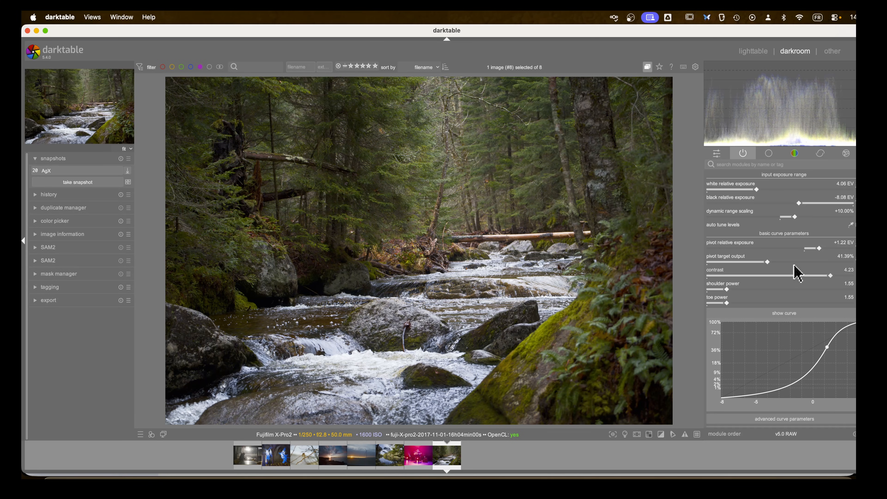
Try placing the AgX pivot relative exposure by sampling the dark trees at the upper left, resetting the target output to 18% and lowering it
click(858, 244)
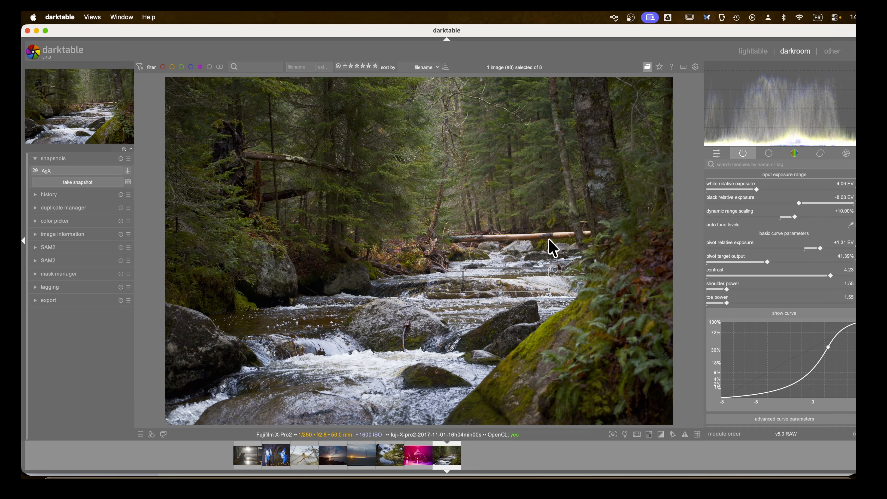
drag(203, 119, 388, 213)
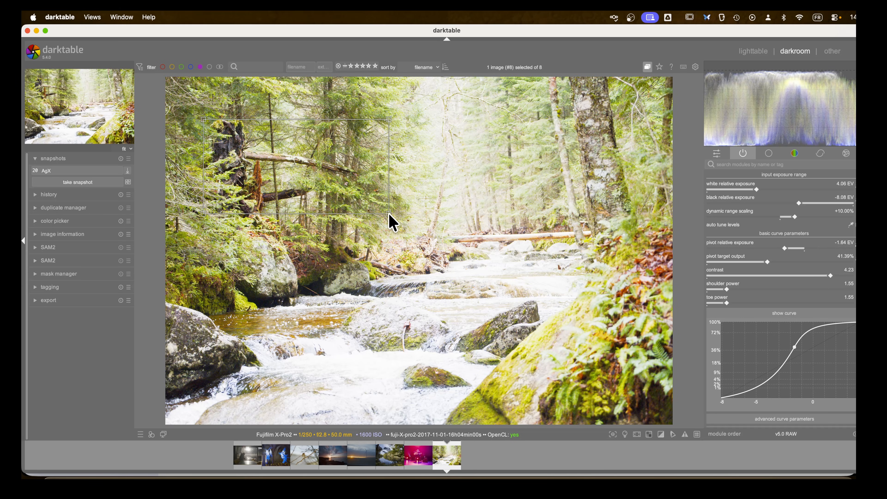
double_click(767, 263)
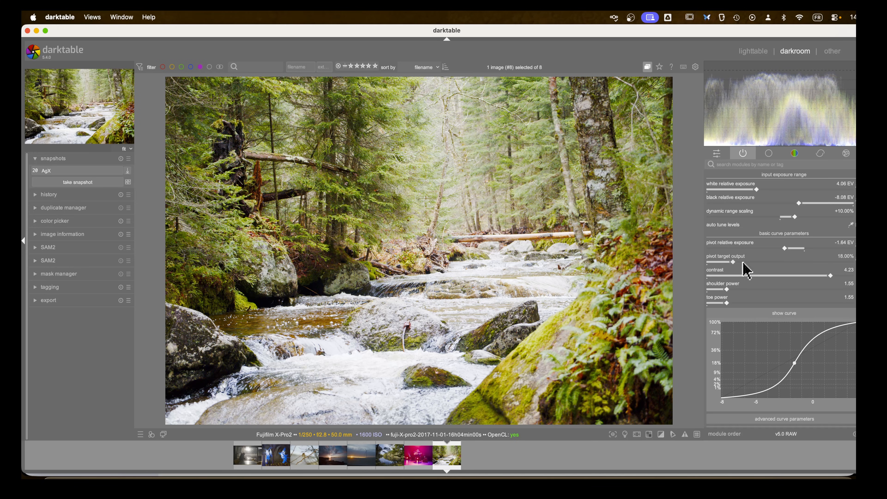
drag(733, 263, 717, 263)
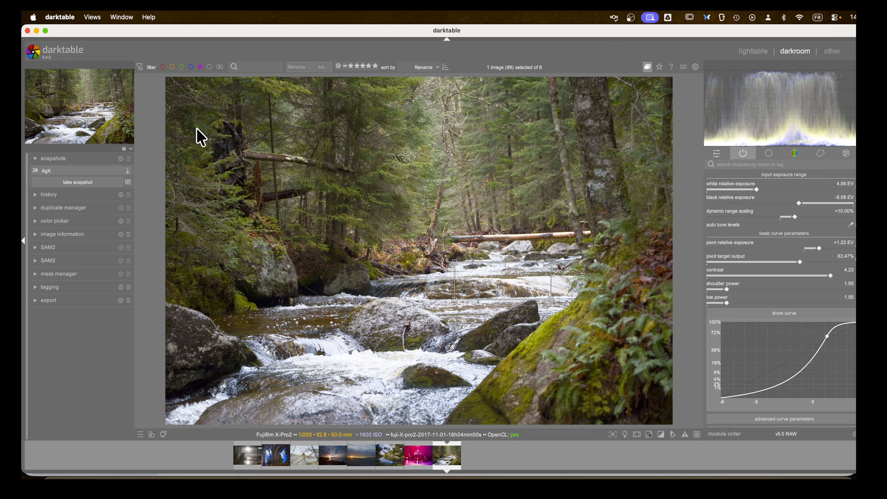
Set the AgX pivot exposure and target output by sampling the dark trees at the upper left, then lower the target output to 7.55%
drag(203, 119, 369, 223)
drag(203, 122, 199, 126)
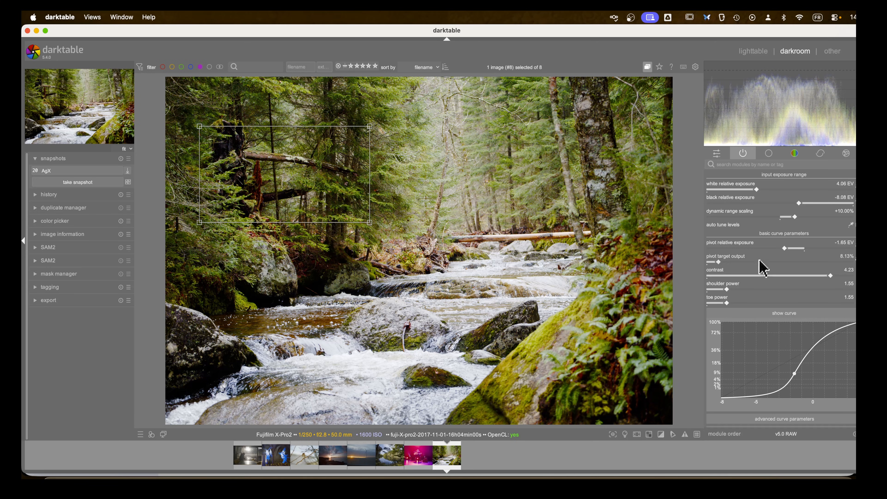
scroll(718, 263, down, 3)
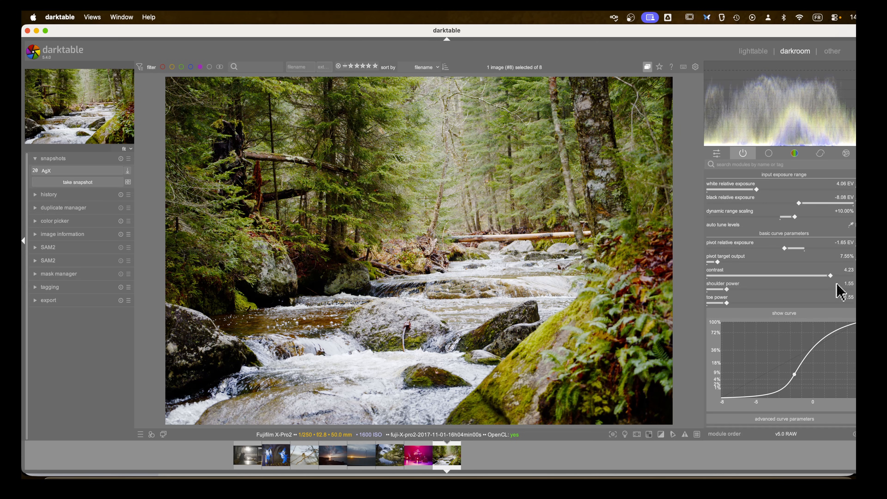
Try an AgX contrast of 1.33, then set the contrast to 3.22
drag(831, 276, 743, 276)
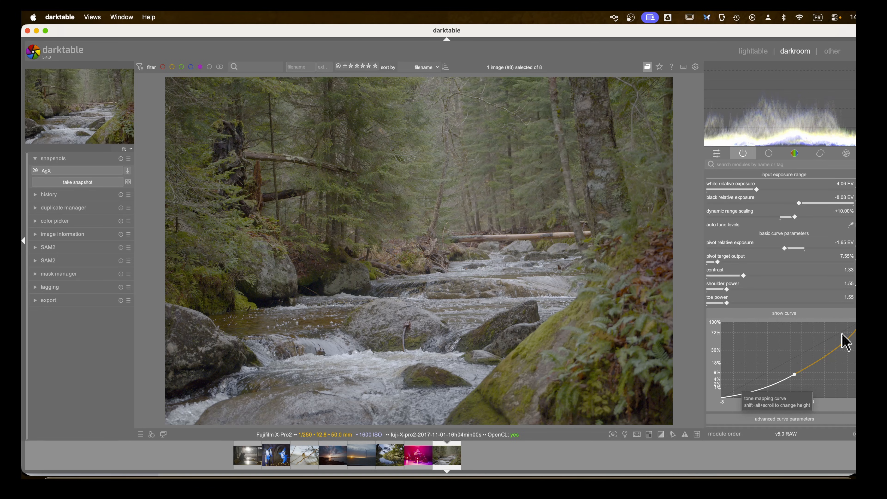
scroll(778, 357, down, 2)
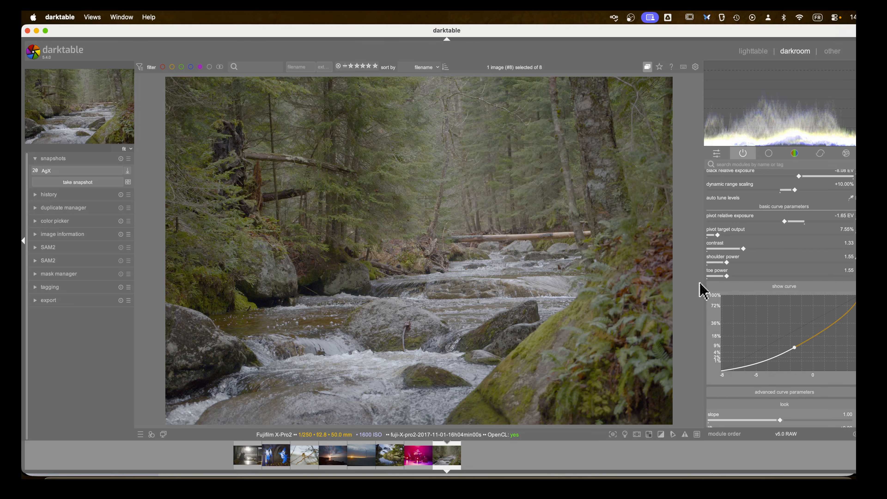
drag(741, 249, 800, 250)
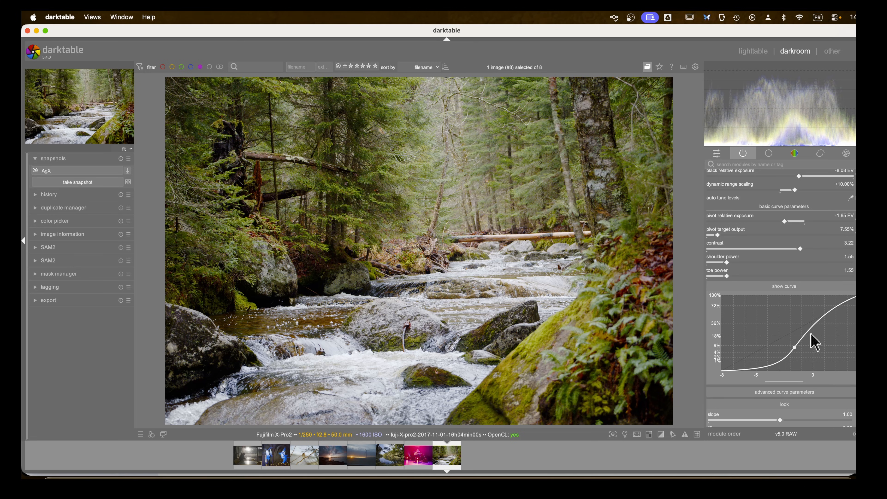
Try AgX shoulder powers of 2.93 and 5.00, settle on 3.82, and set the toe power to 2.55
drag(726, 262, 778, 263)
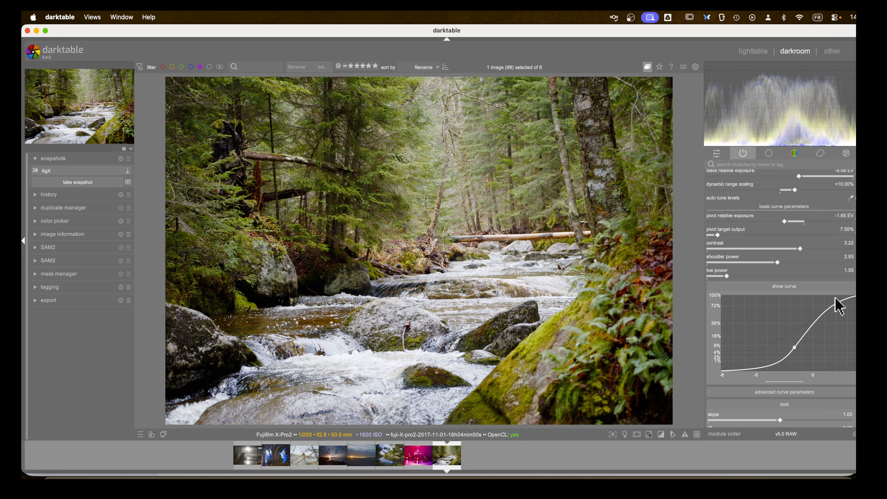
drag(778, 263, 852, 263)
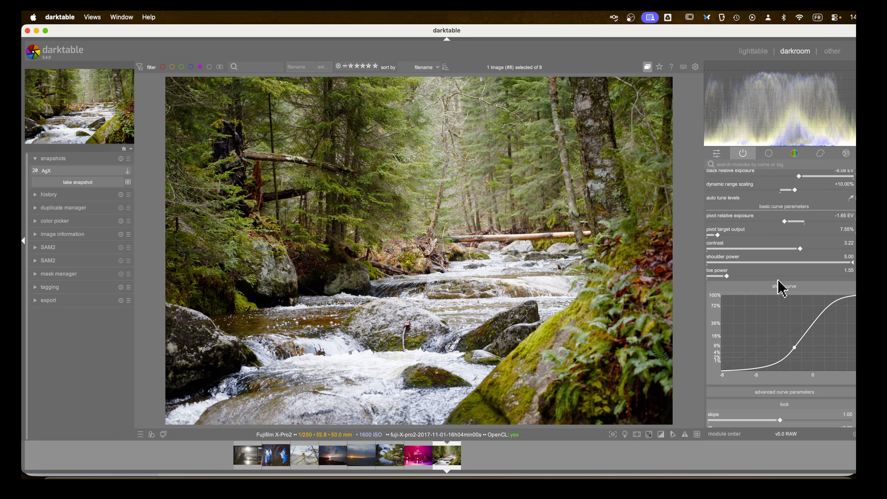
drag(851, 269, 810, 263)
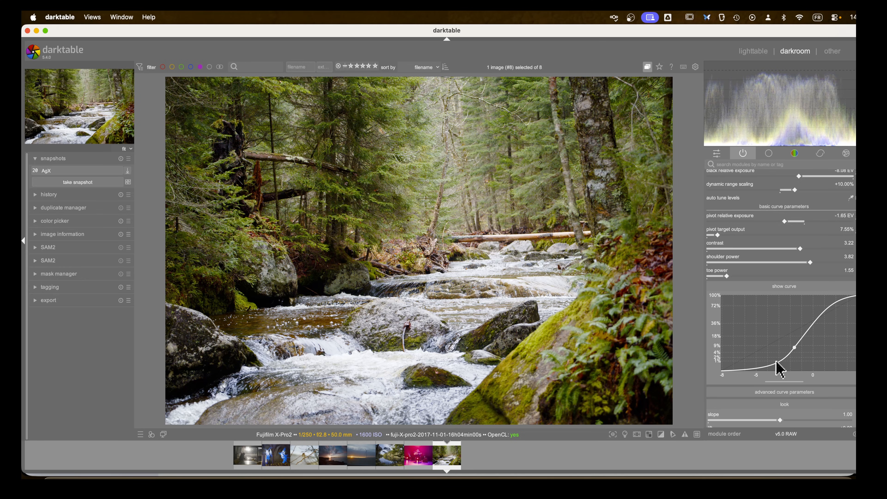
drag(727, 278, 763, 281)
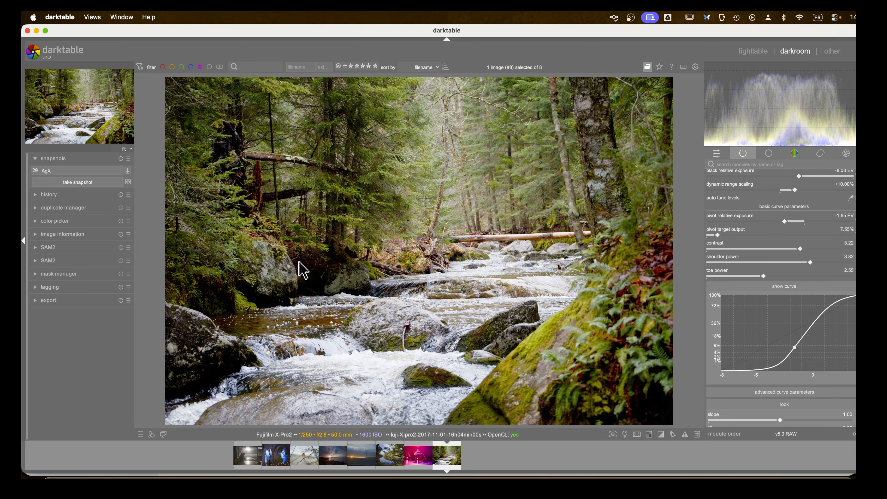
Set the AgX toe power to 1.76, the pivot target output to 4.23% and the pivot relative exposure to -1.55 EV
drag(762, 279, 734, 282)
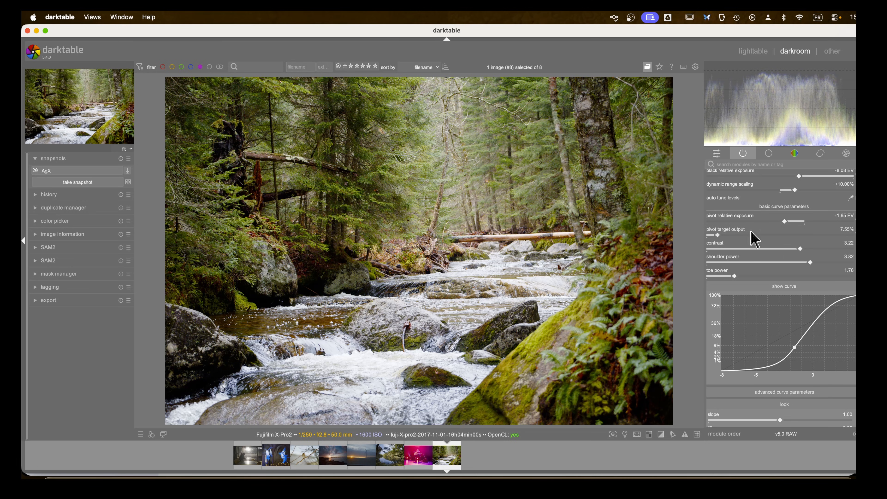
drag(718, 236, 713, 240)
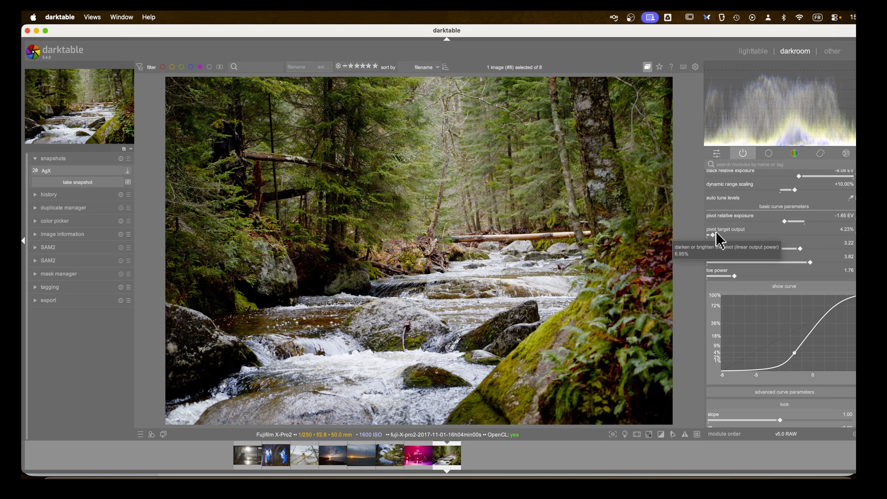
mouse_move(786, 222)
mouse_down()
mouse_move(776, 220)
mouse_move(799, 223)
mouse_up()
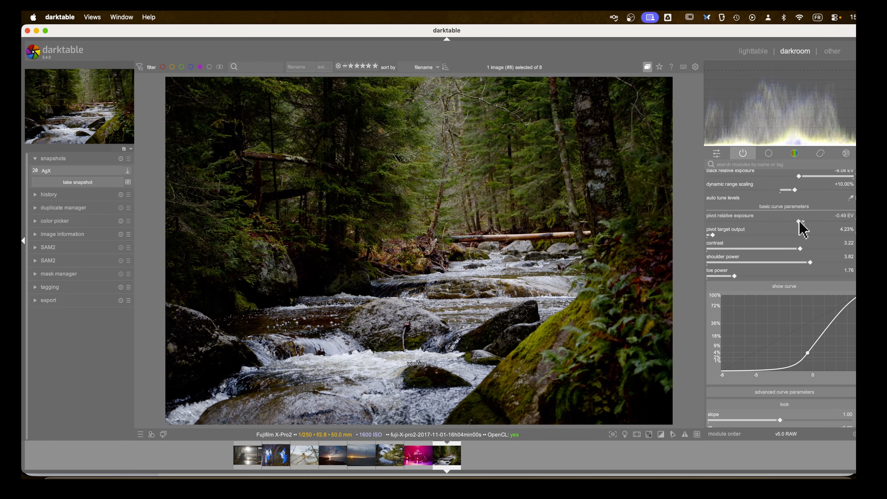
drag(795, 223, 786, 223)
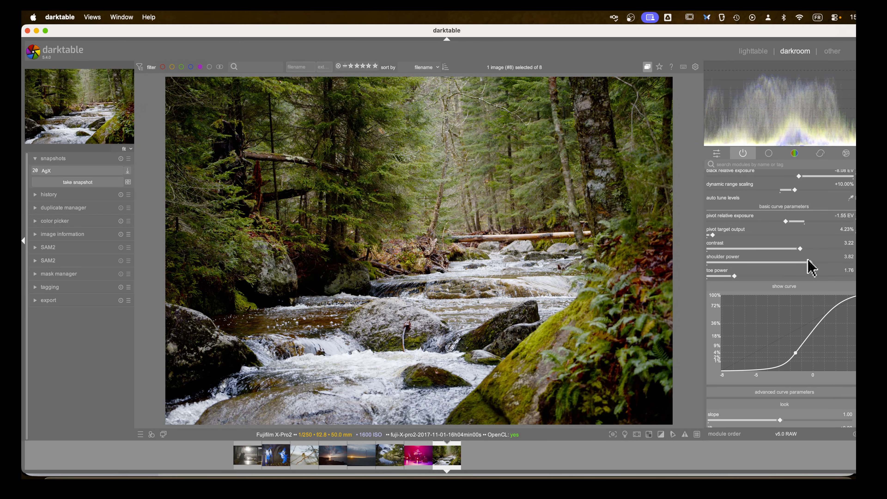
Try an AgX contrast of 3.52, then settle on contrast 2.05, shoulder power 1.46 and toe power 1.33
drag(800, 248, 718, 276)
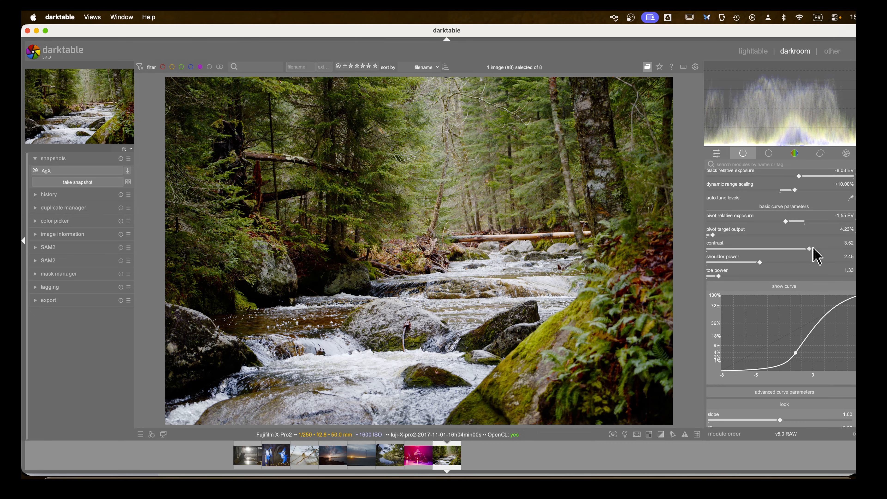
drag(810, 249, 778, 266)
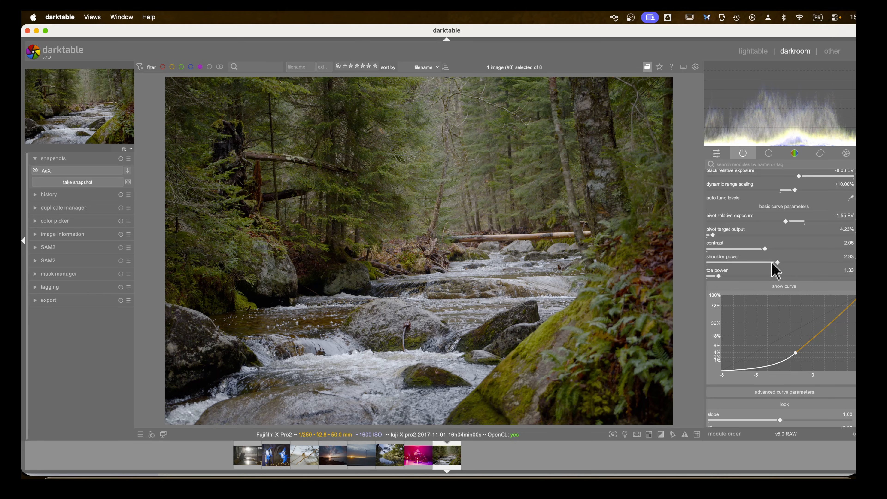
drag(772, 263, 723, 265)
Expand the AgX advanced curve parameters and set the shoulder start to 58.46% and the toe start to 56.31%
scroll(724, 307, down, 5)
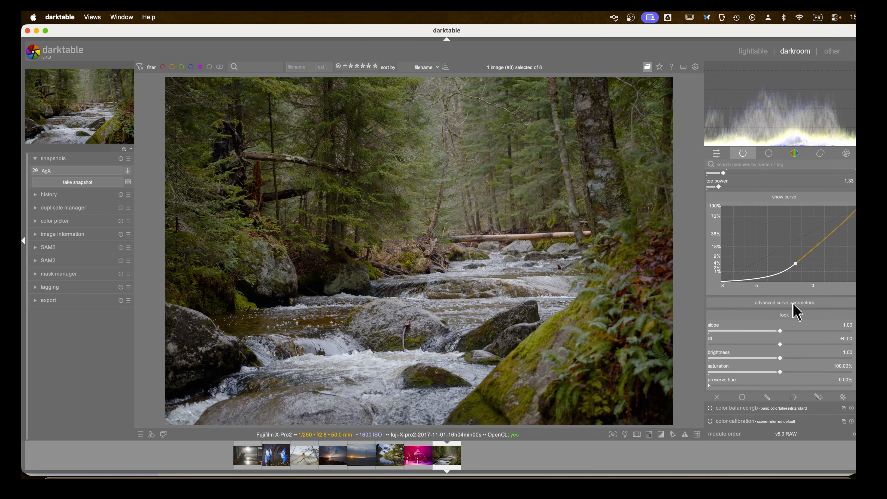
click(852, 304)
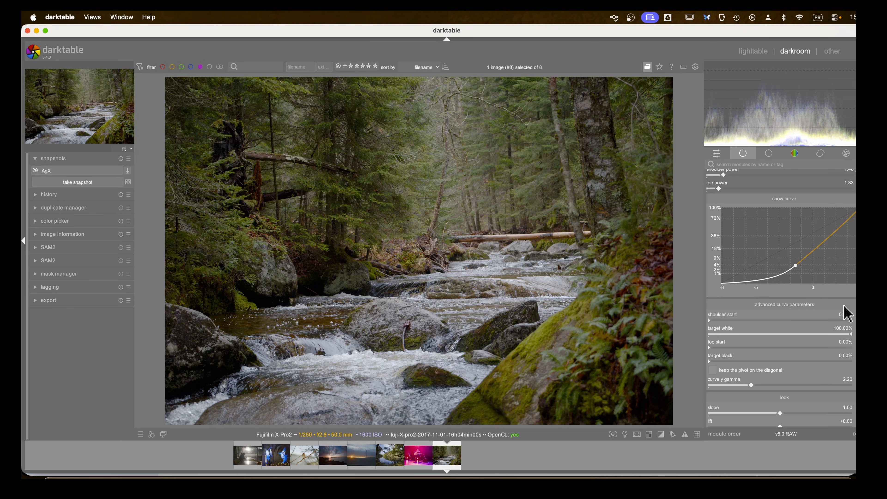
scroll(733, 337, up, 1)
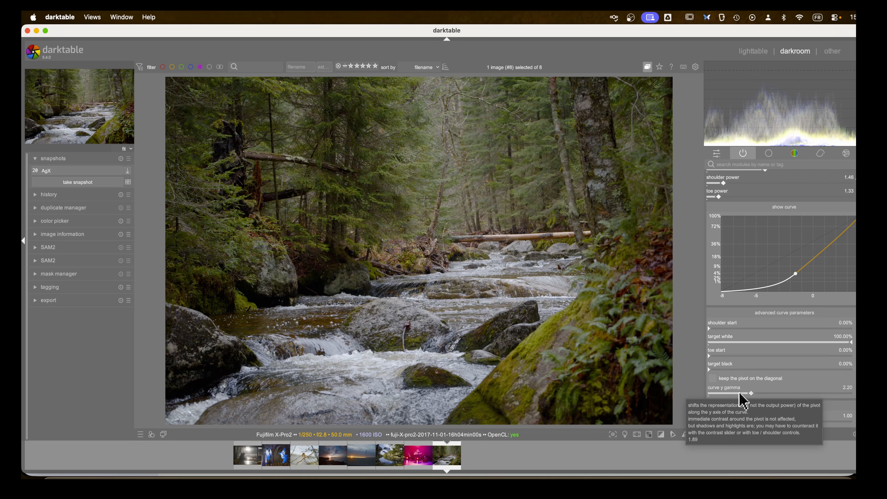
scroll(715, 371, up, 1)
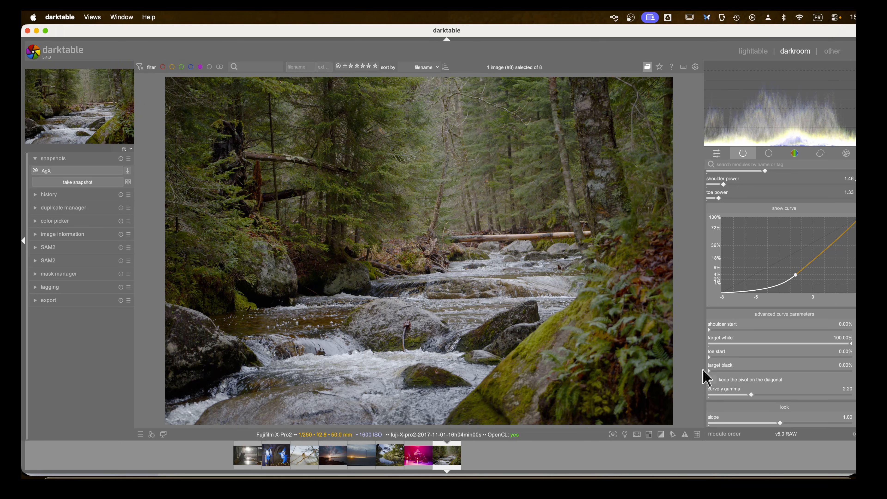
mouse_move(705, 371)
mouse_down()
mouse_move(846, 369)
mouse_move(693, 379)
mouse_up()
mouse_move(850, 342)
mouse_down()
mouse_move(702, 345)
mouse_move(852, 345)
mouse_up()
drag(710, 330, 792, 330)
drag(712, 357, 789, 357)
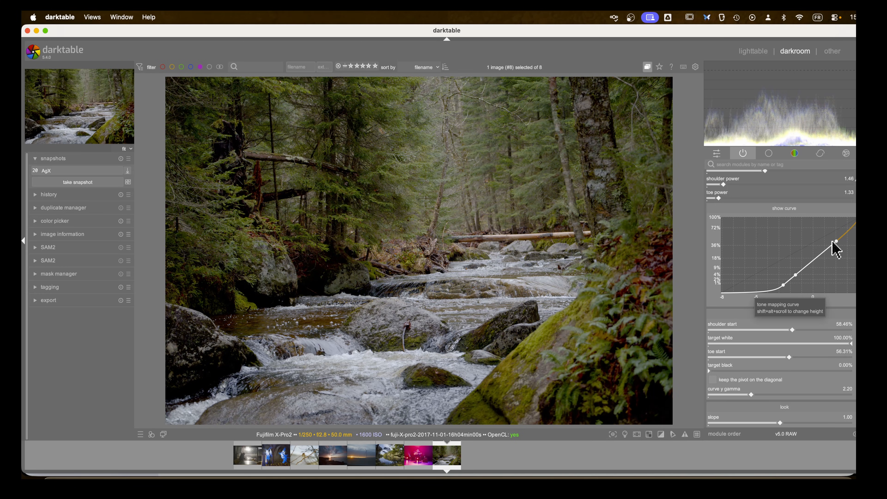
Fold up the AgX module in the module group that contains local contrast and tone equalizer
scroll(733, 245, up, 5)
click(769, 154)
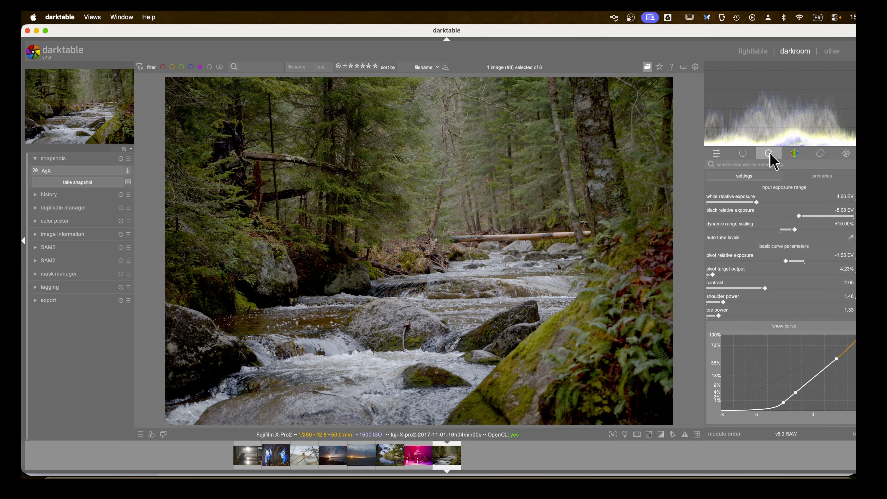
scroll(776, 204, up, 2)
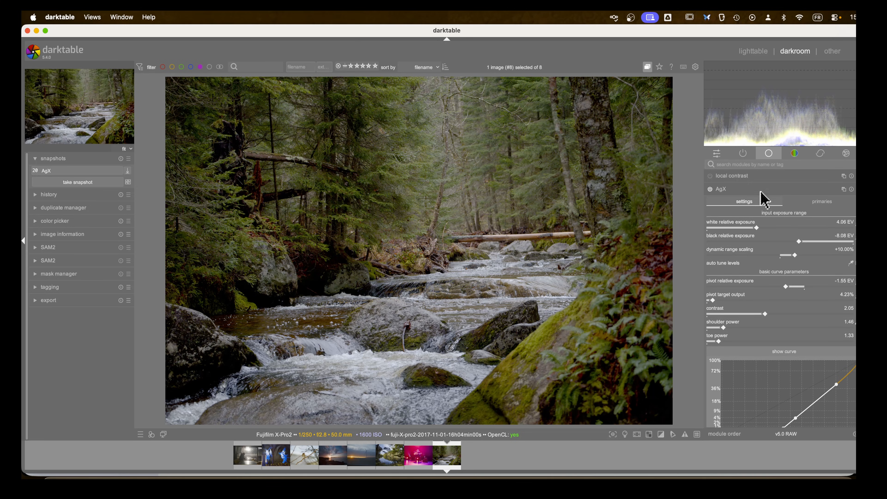
click(777, 154)
click(771, 157)
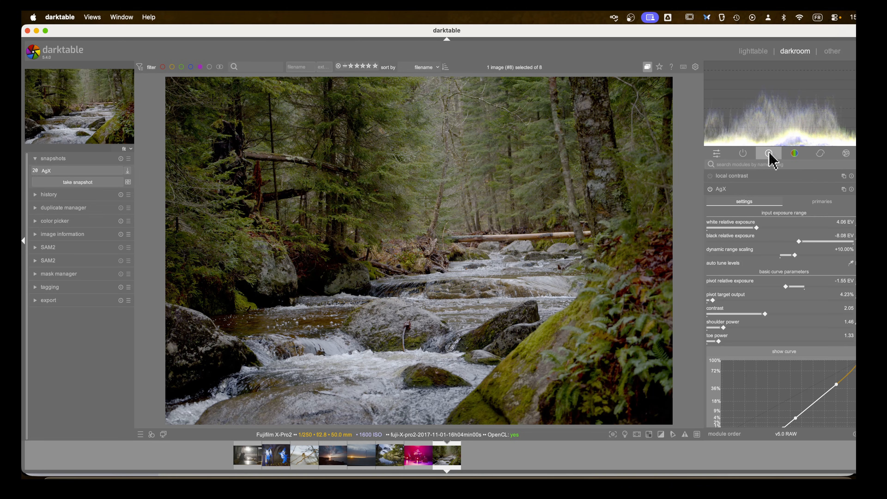
click(725, 190)
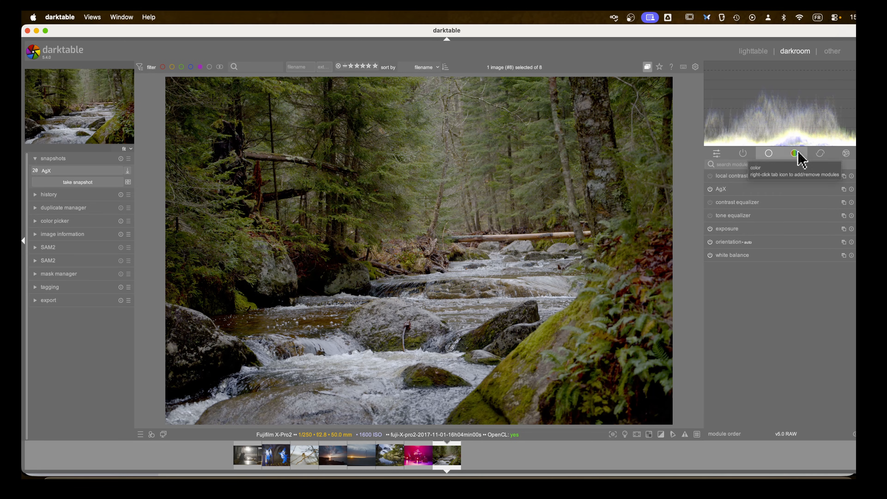
Find and enable the filmic rgb module, and set its look latitude to 62.27%
click(761, 164)
text(filmic)
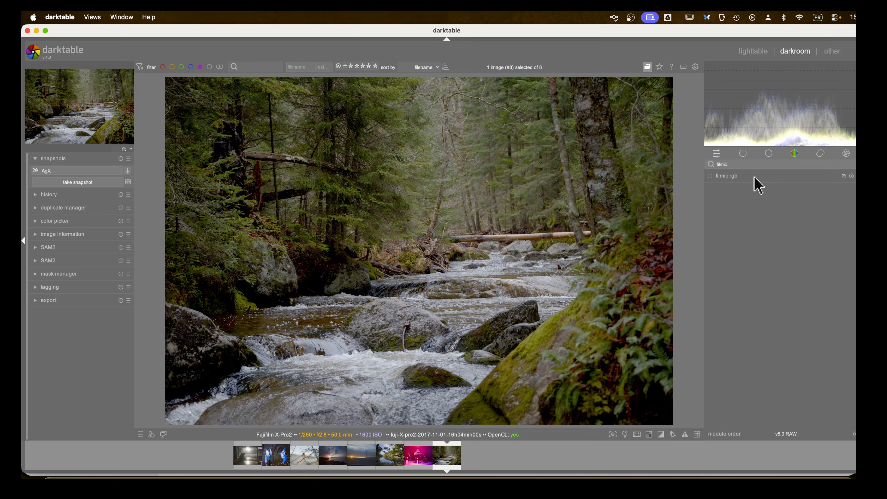
click(709, 175)
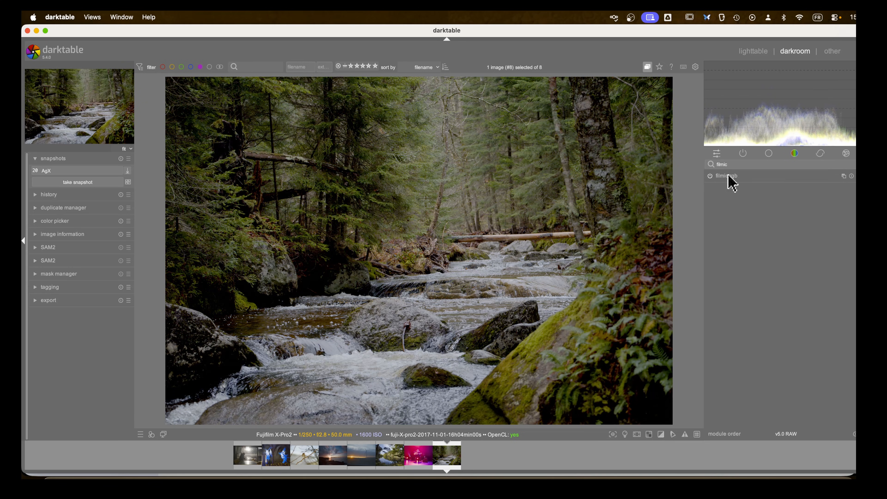
click(727, 175)
click(784, 276)
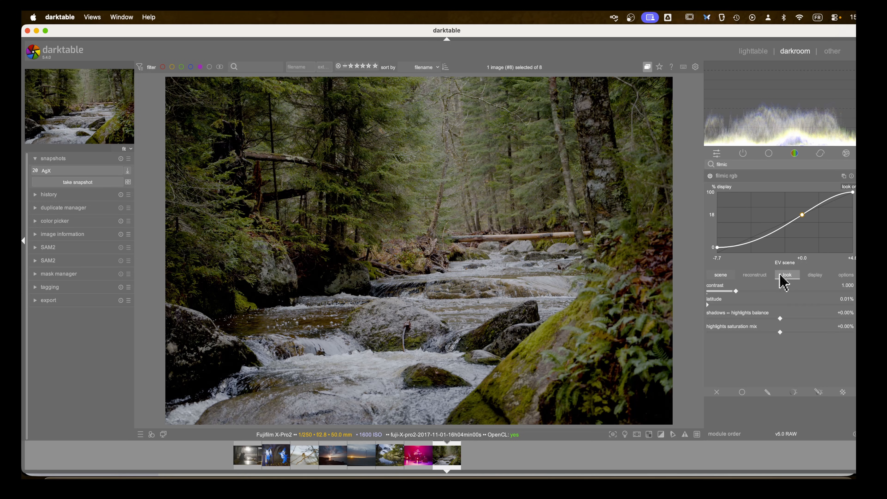
drag(709, 305, 808, 305)
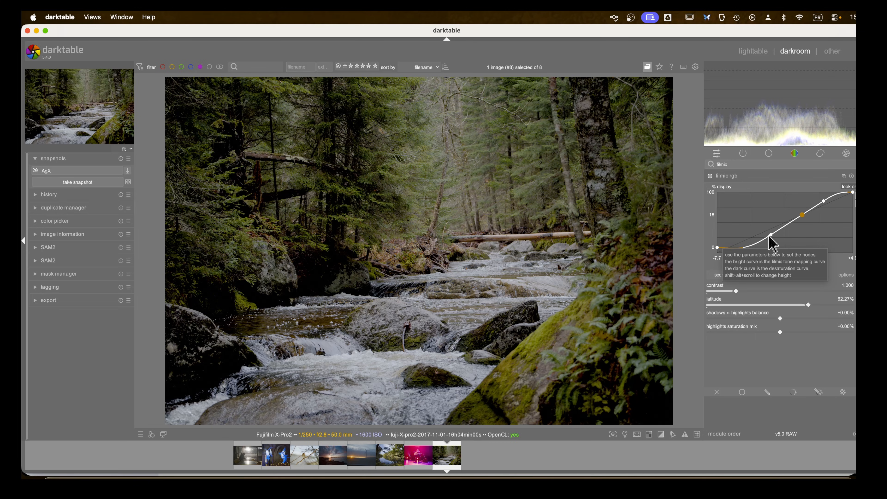
Reopen the AgX module among the active modules and reduce the shoulder start to 0.31% and the toe start to 0.00%
click(742, 154)
click(721, 189)
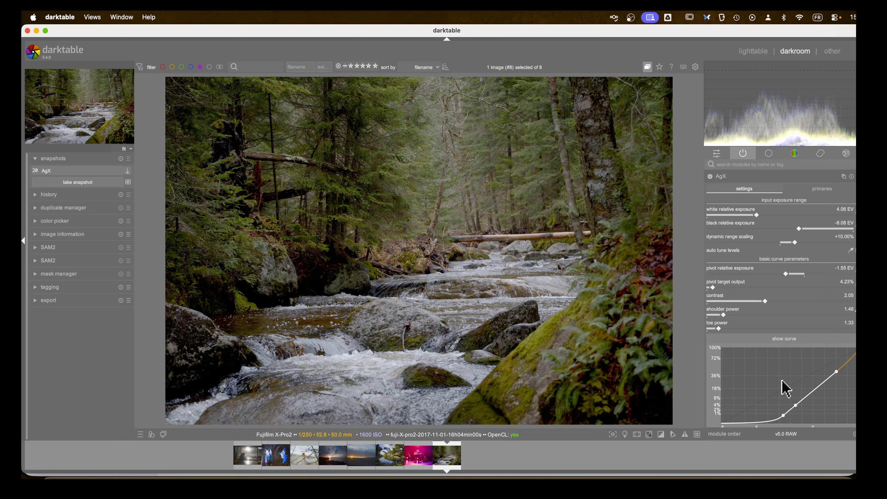
scroll(781, 381, down, 2)
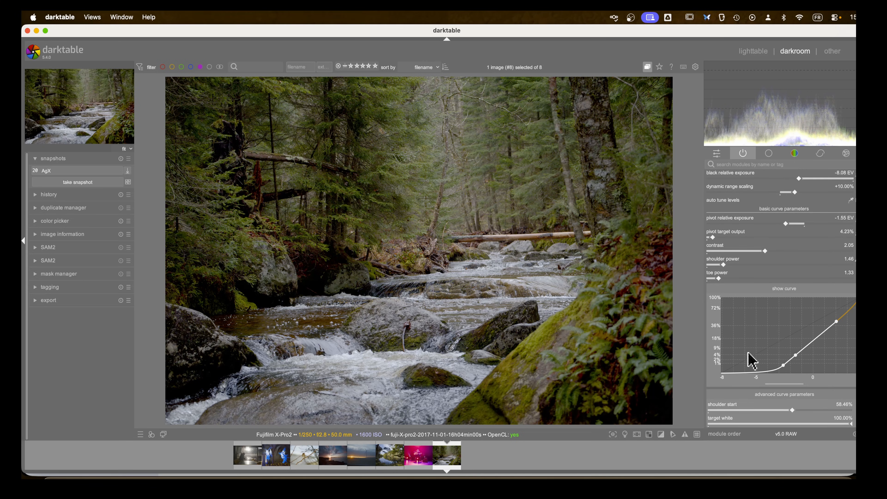
scroll(750, 360, down, 2)
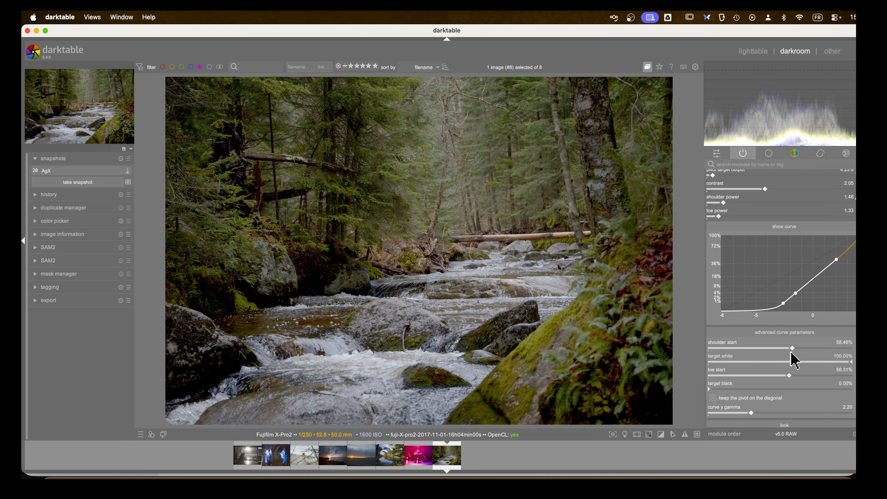
scroll(782, 377, down, 1)
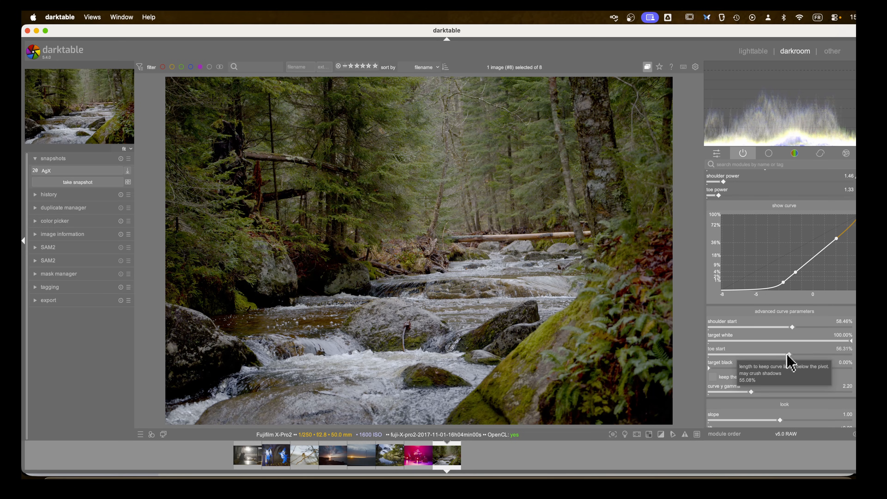
drag(766, 331, 697, 334)
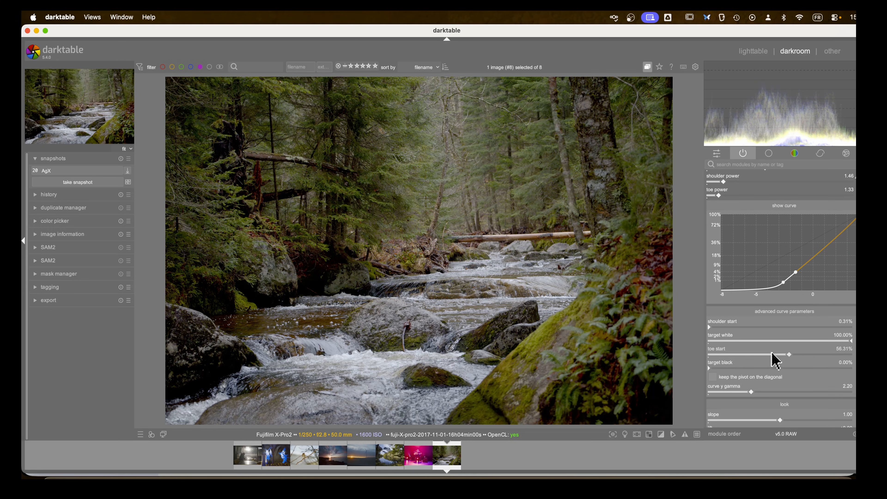
drag(787, 354, 703, 356)
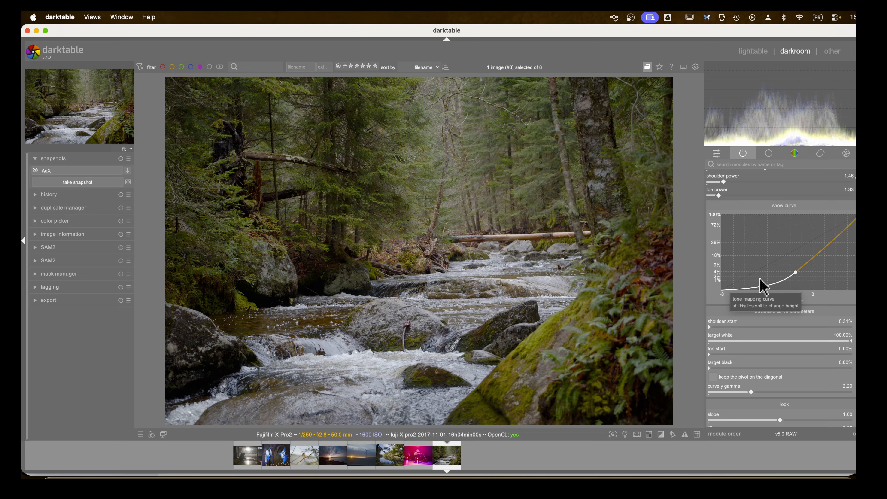
Set the AgX shoulder start to 36.00% and the shoulder power to 1.54
click(759, 327)
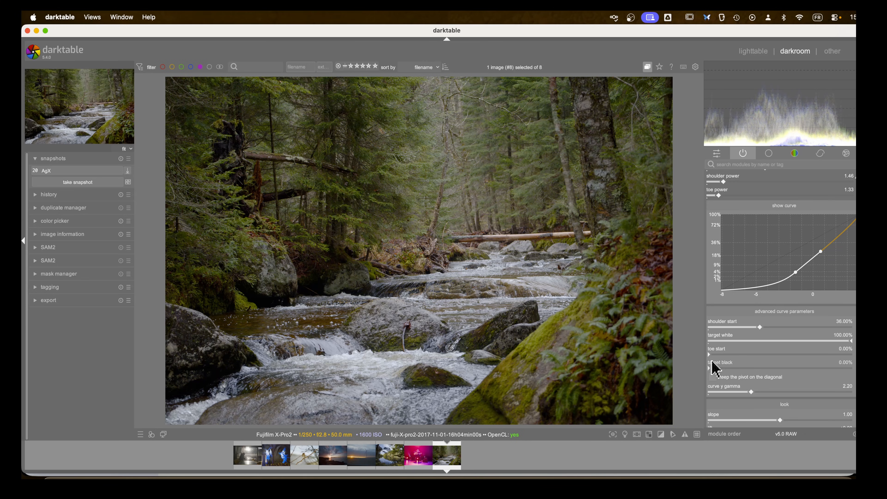
scroll(778, 264, up, 3)
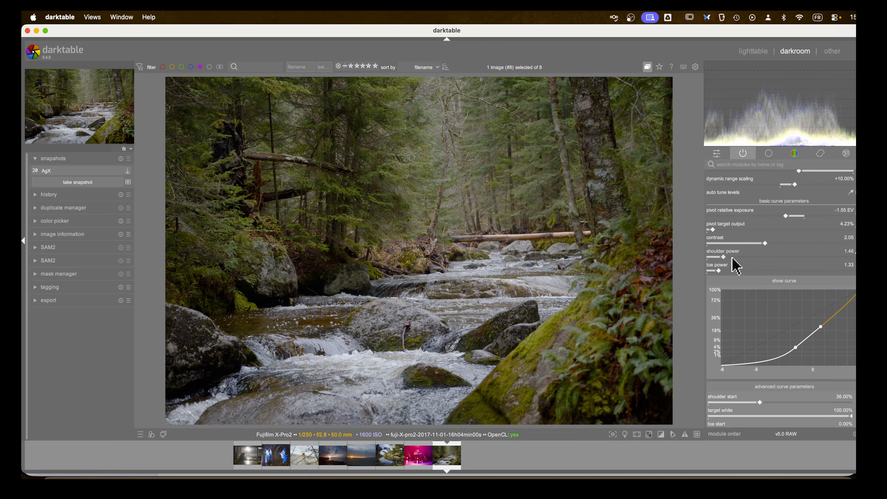
mouse_move(724, 258)
mouse_down()
mouse_move(848, 261)
mouse_move(726, 261)
mouse_up()
Try an AgX curve y gamma of 3.18
scroll(739, 302, down, 1)
scroll(741, 309, down, 5)
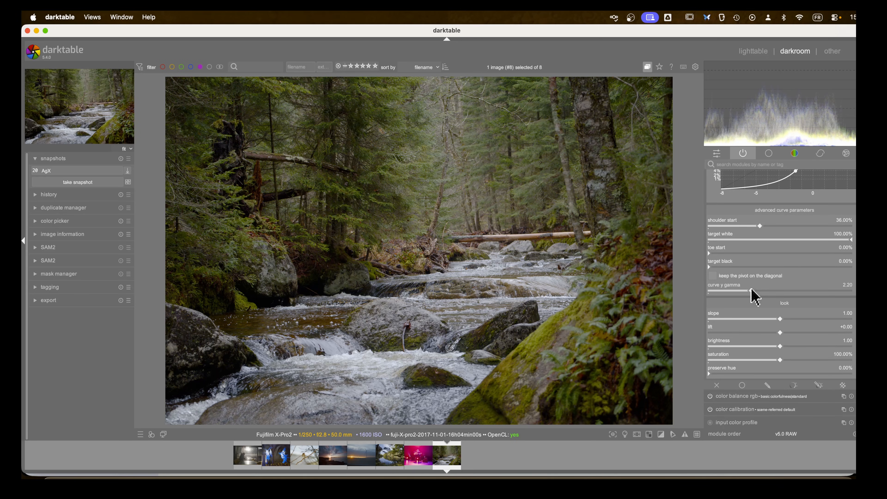
drag(759, 290, 786, 291)
scroll(778, 300, up, 3)
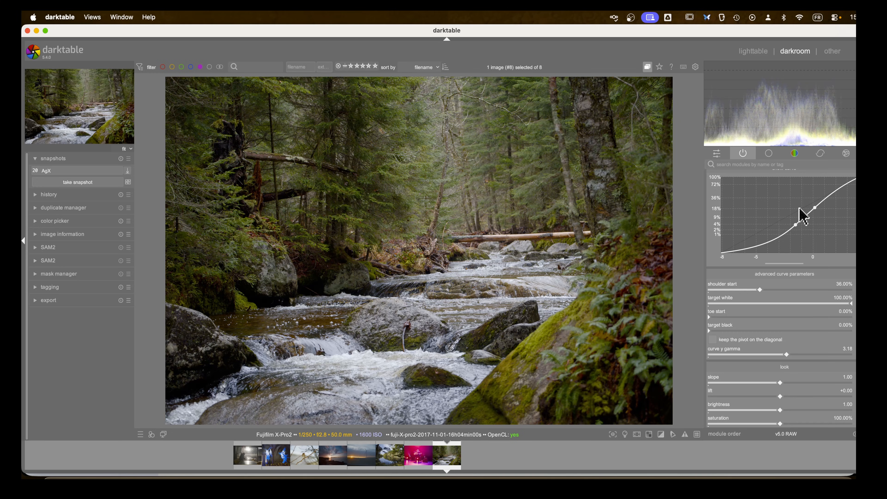
Set the AgX curve y gamma to 3.72 and the shoulder start to 0.00%
scroll(776, 353, down, 4)
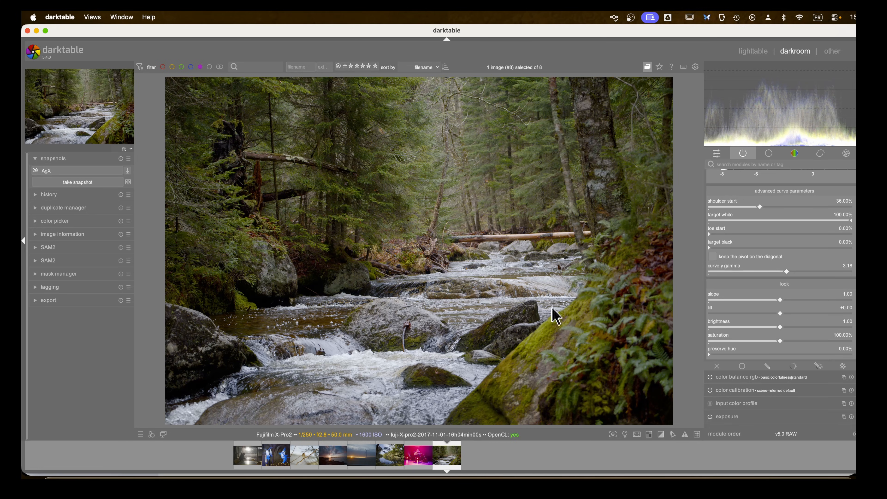
scroll(775, 372, down, 3)
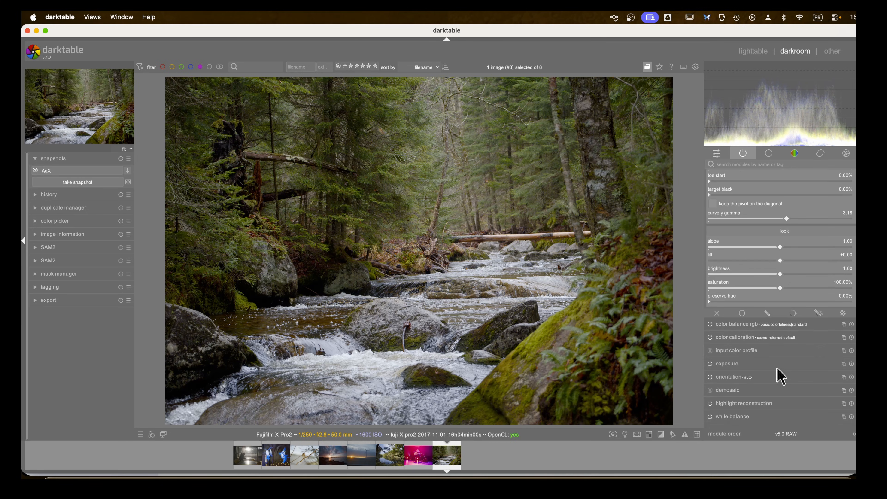
scroll(777, 373, up, 7)
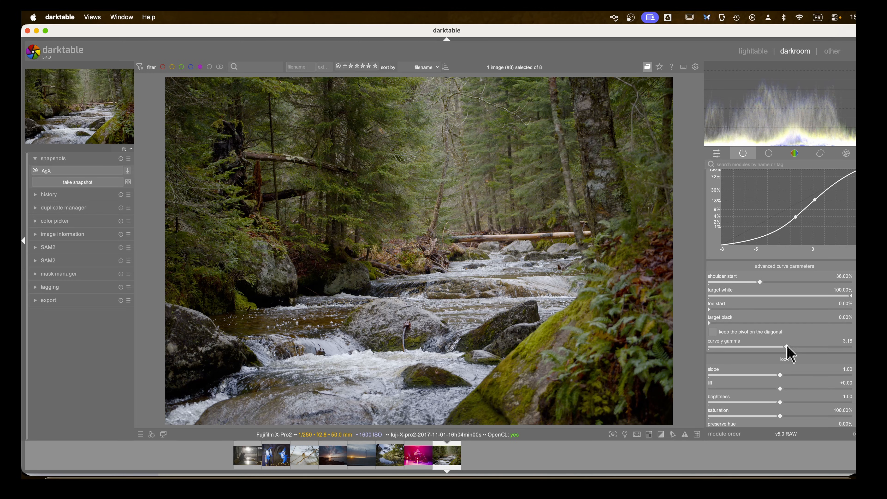
drag(787, 347, 805, 348)
scroll(805, 348, up, 4)
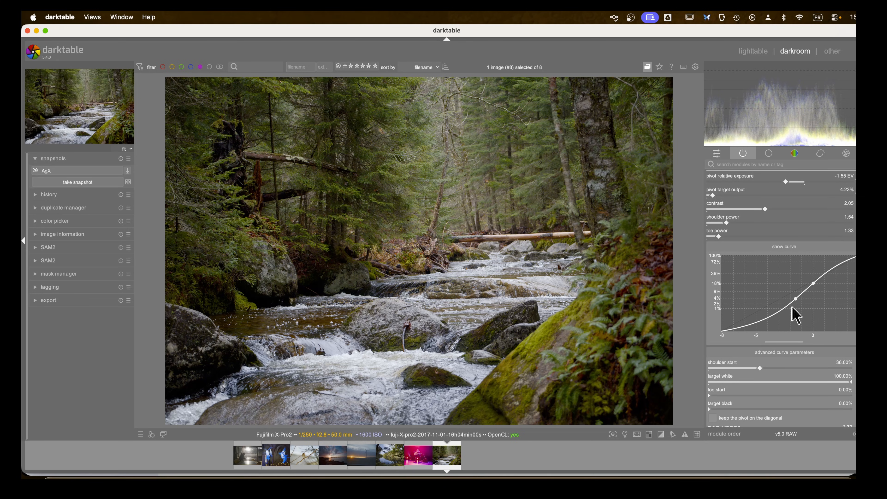
scroll(793, 314, down, 3)
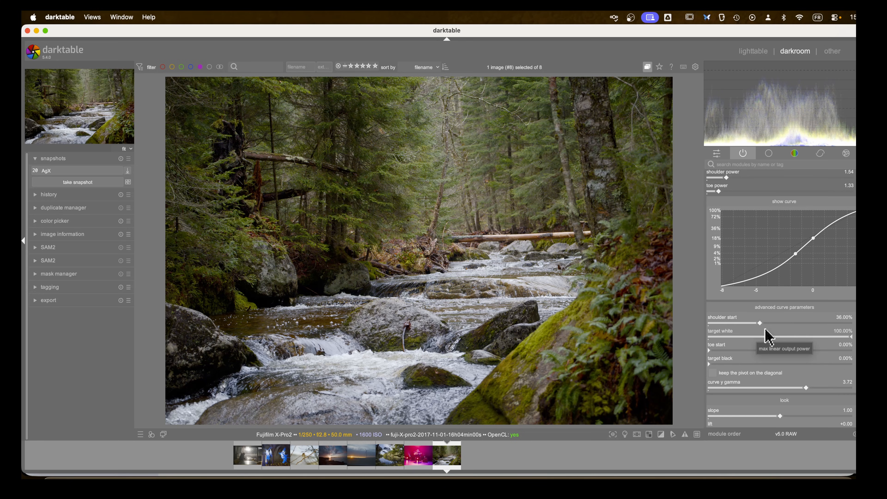
drag(758, 323, 695, 330)
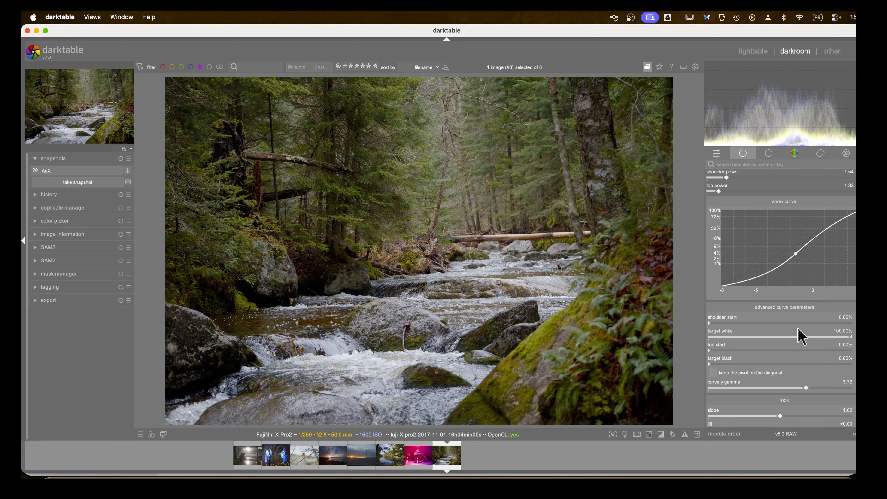
Lower the AgX contrast to 1.95 and raise the shoulder power to 3.72 for the forest stream photo
scroll(802, 336, up, 2)
mouse_move(728, 226)
mouse_down()
mouse_move(826, 224)
mouse_move(715, 224)
mouse_move(846, 224)
mouse_move(727, 224)
mouse_up()
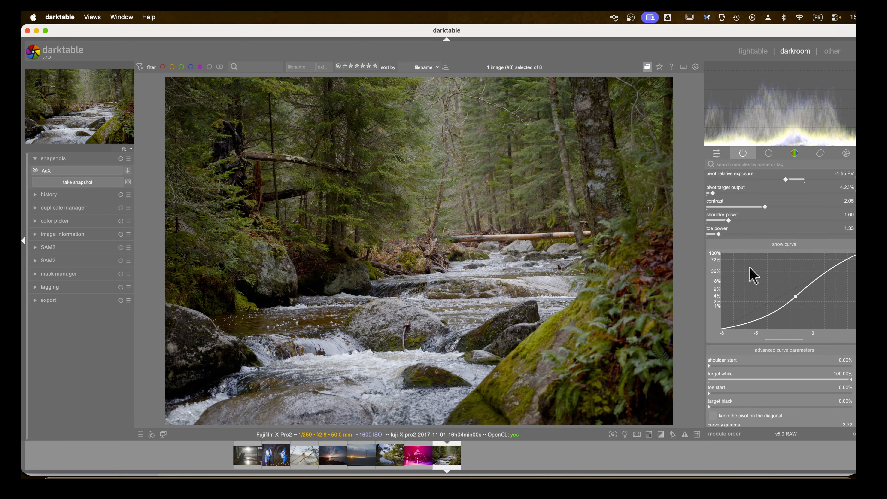
scroll(748, 273, up, 1)
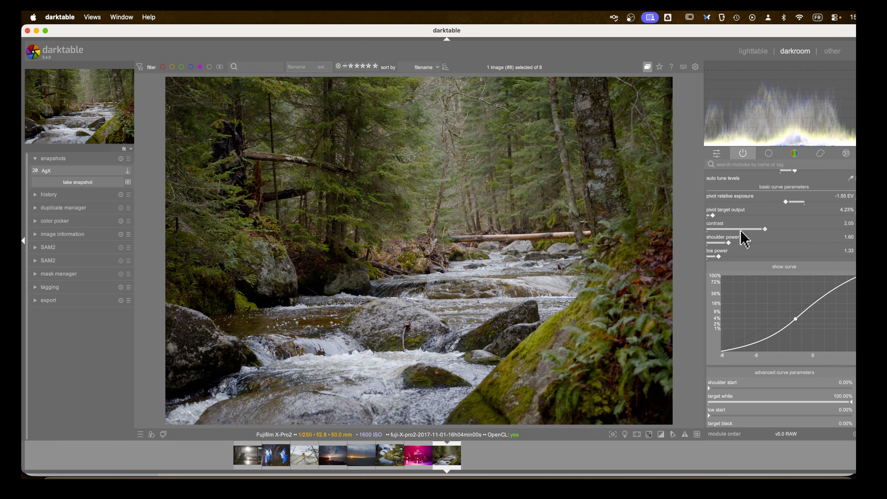
drag(762, 230, 713, 244)
mouse_move(800, 250)
mouse_down()
mouse_move(759, 251)
mouse_move(830, 252)
mouse_move(789, 248)
mouse_move(806, 248)
mouse_up()
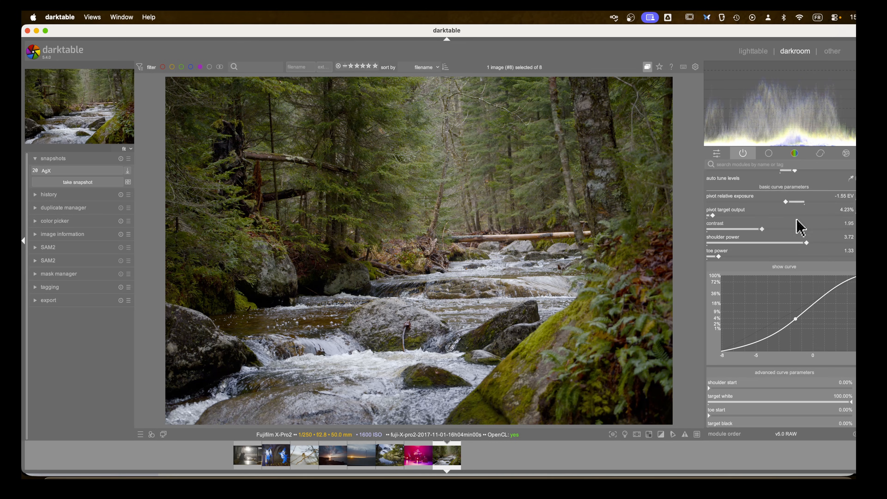
Try raising the AgX shoulder power further to 4.95
scroll(800, 237, up, 1)
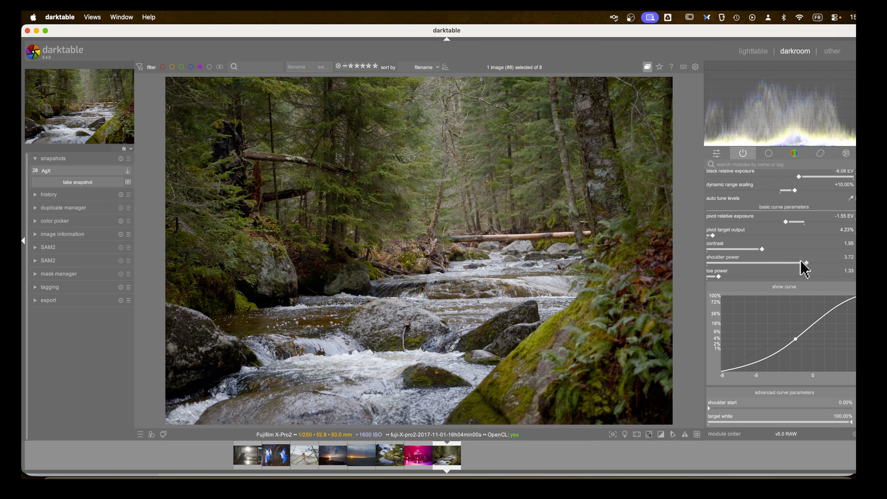
drag(807, 262, 827, 262)
scroll(785, 307, down, 1)
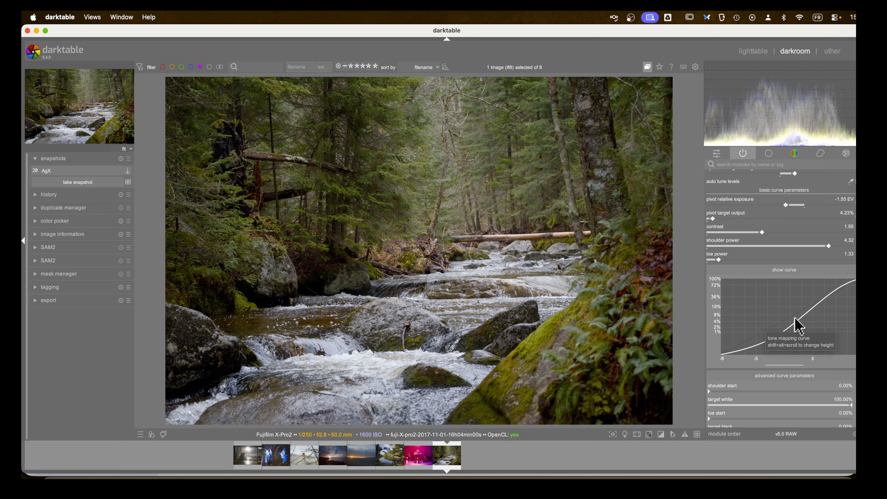
scroll(796, 323, down, 2)
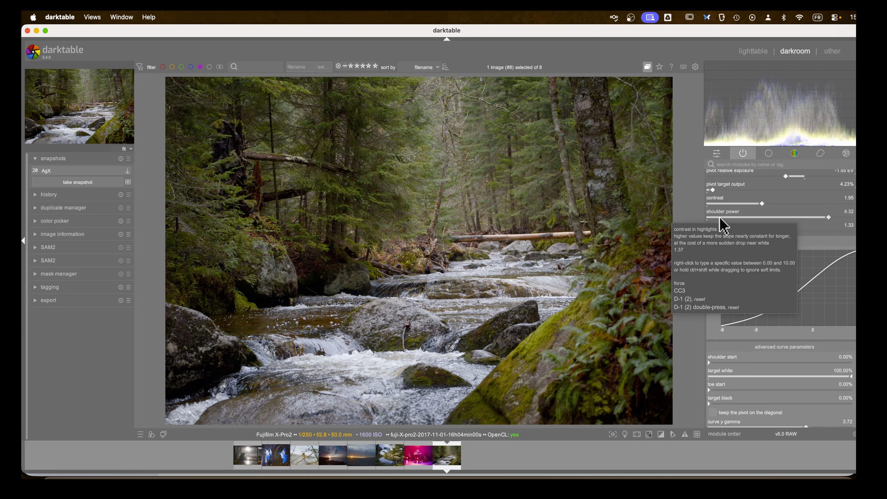
drag(720, 218, 851, 220)
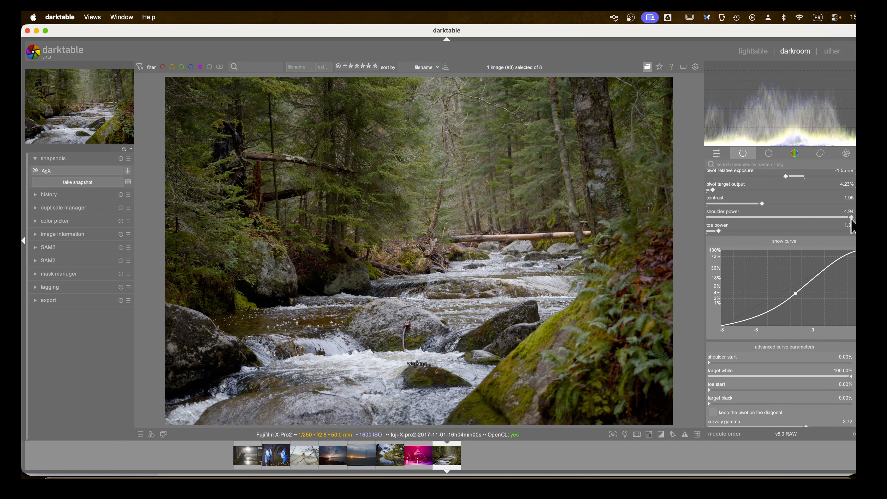
scroll(773, 288, up, 2)
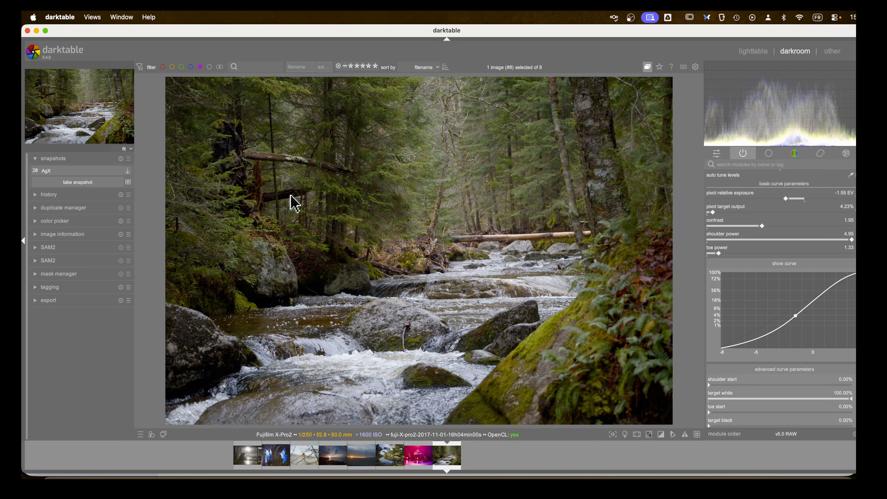
Set the AgX shoulder start to 47.08%, collapse the advanced curve parameters and readjust the shoulder power
scroll(770, 317, down, 5)
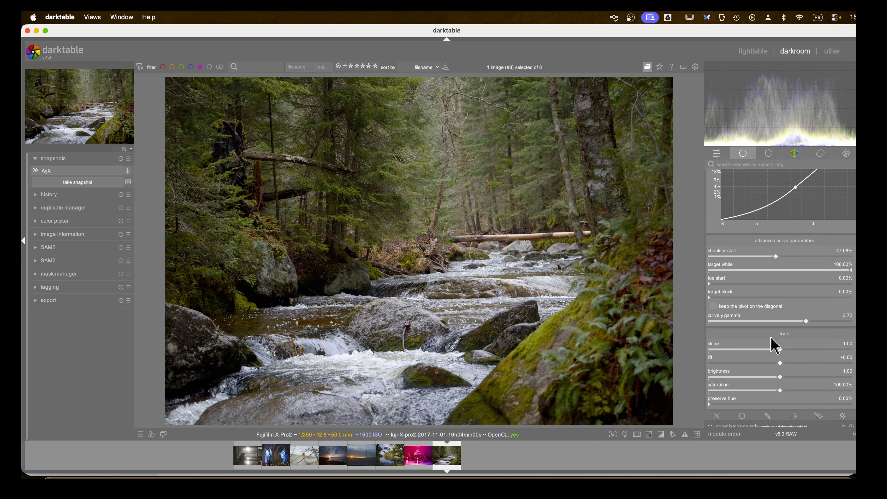
click(793, 242)
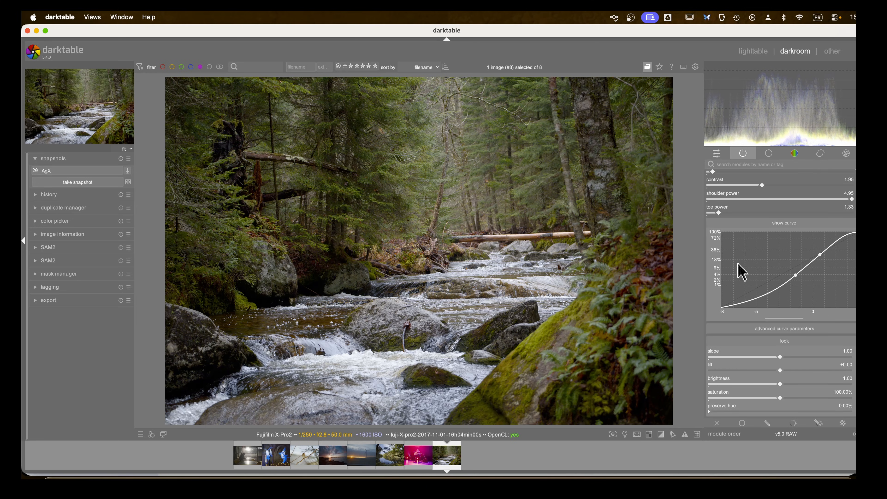
click(738, 199)
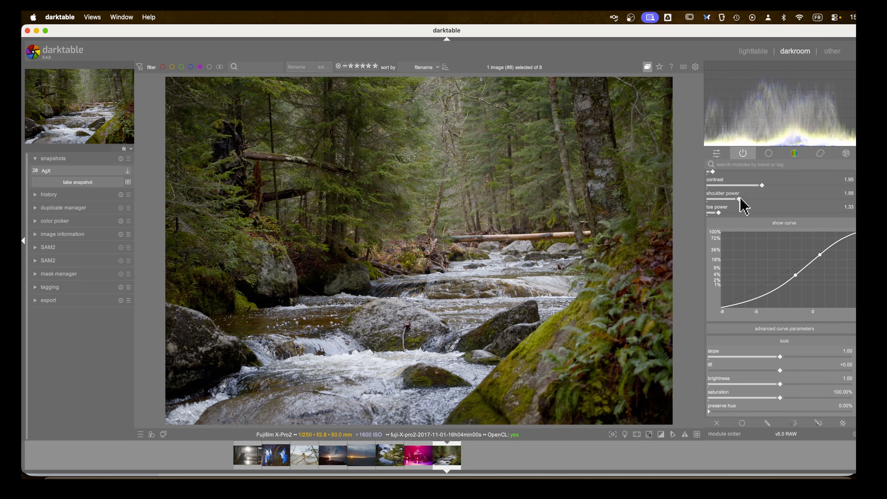
drag(739, 199, 832, 199)
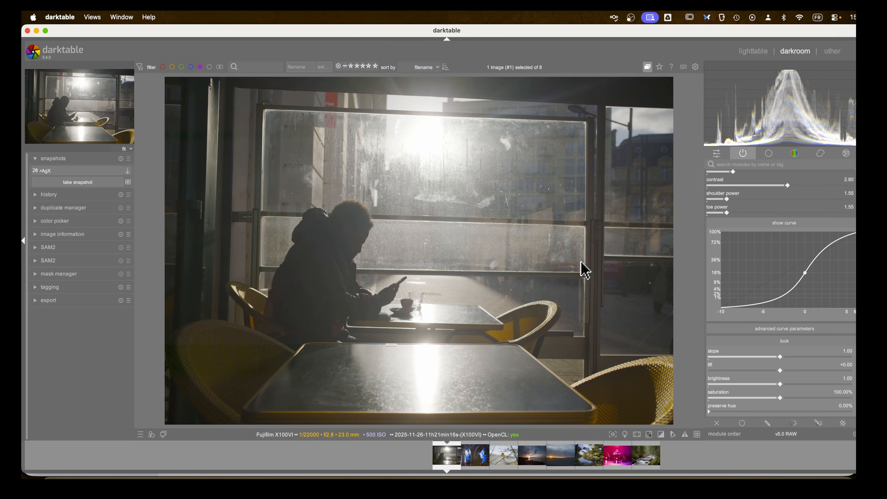
Straighten the backlit café photo with rotate and perspective, detecting its line structure and fitting rotation and both perspective directions automatically
click(816, 155)
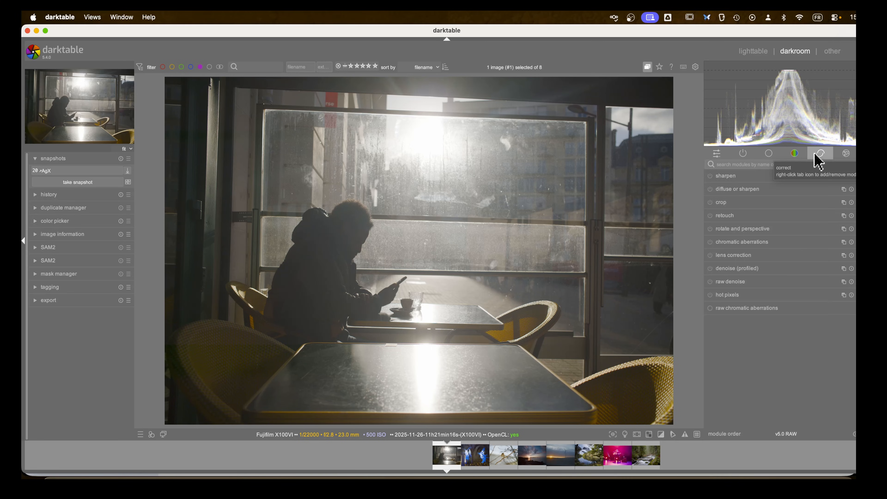
click(737, 229)
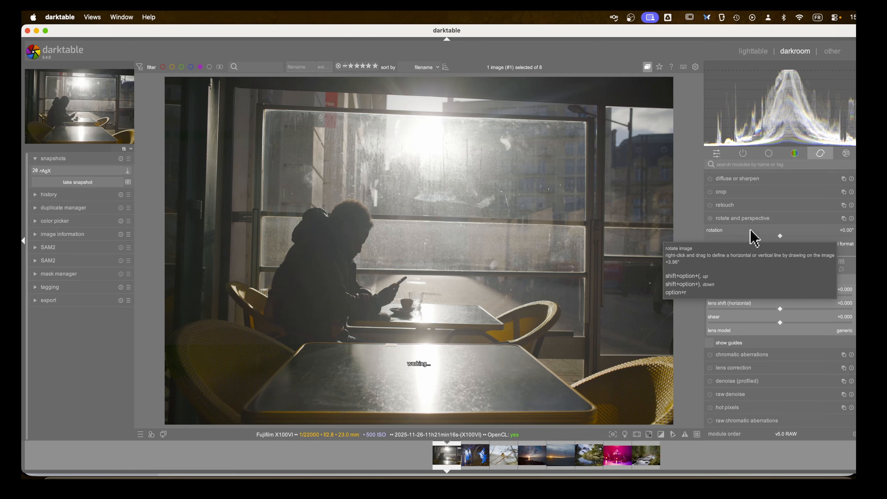
click(838, 261)
click(842, 269)
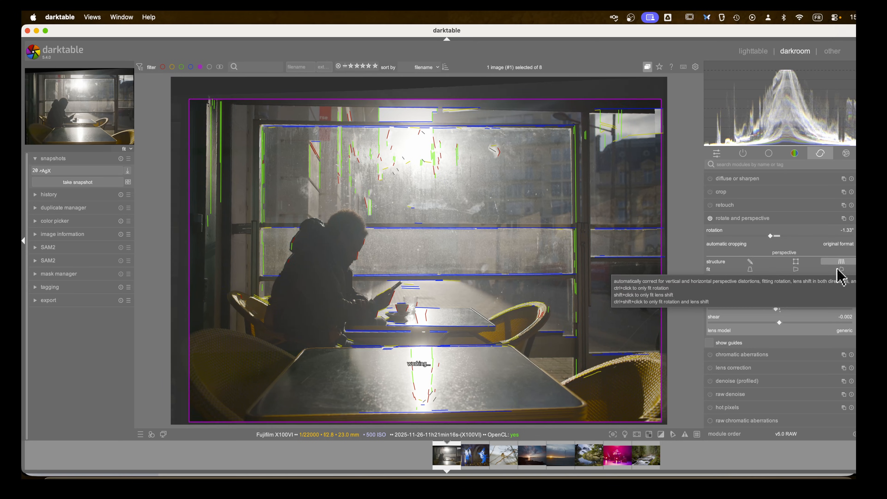
click(733, 224)
Open AgX among the café photo's active modules, reset it and auto tune the white and black relative exposure
click(743, 154)
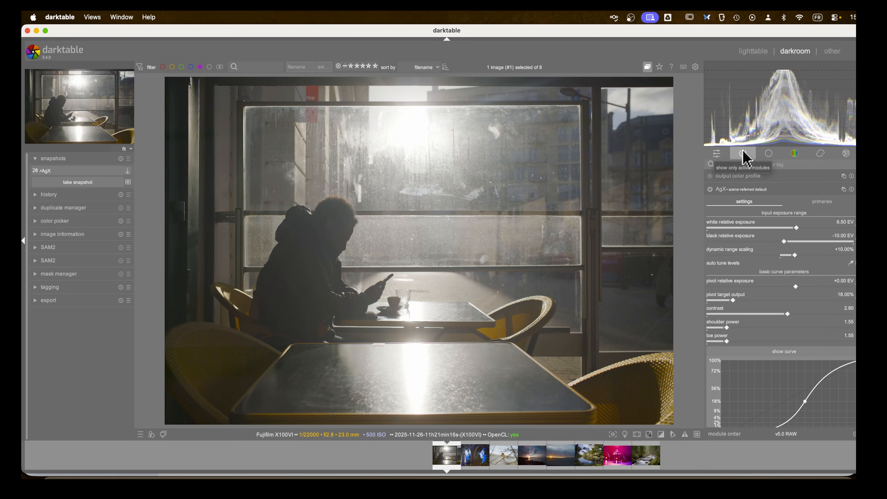
click(737, 189)
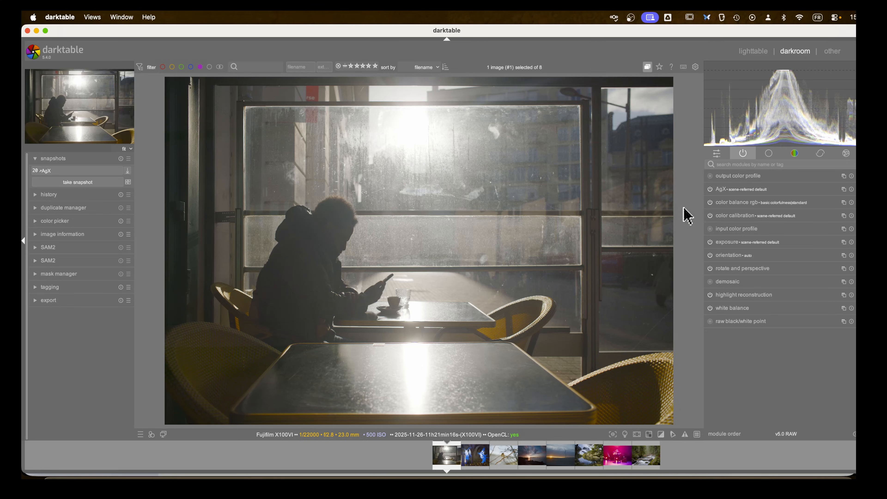
click(732, 190)
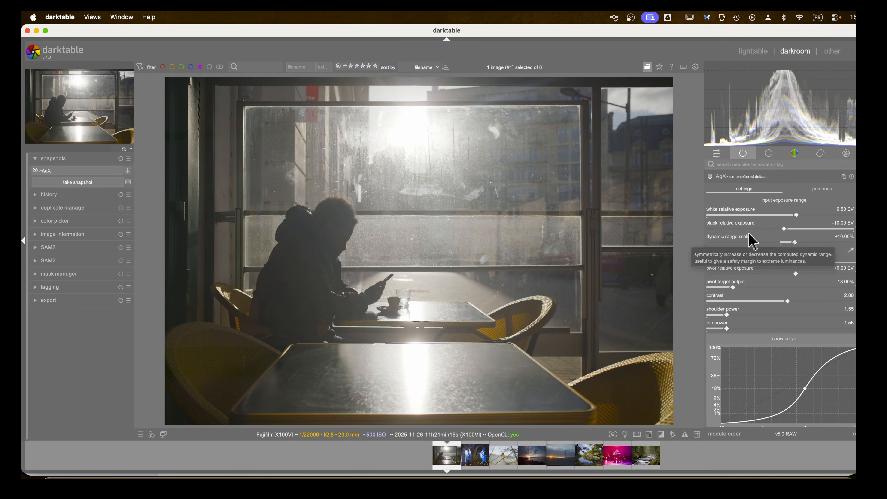
click(851, 250)
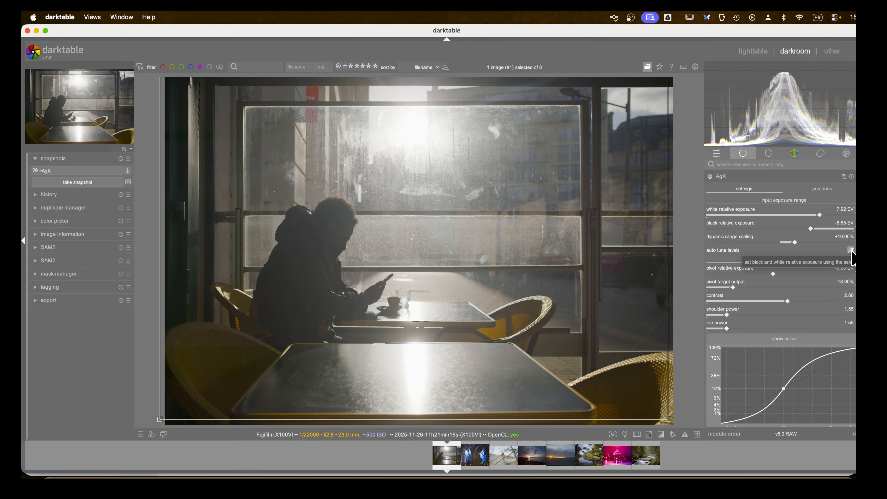
click(851, 176)
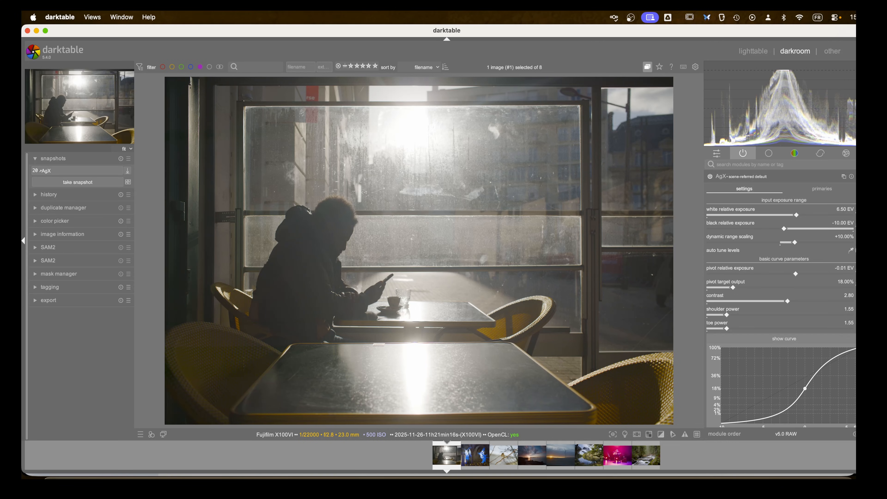
click(851, 251)
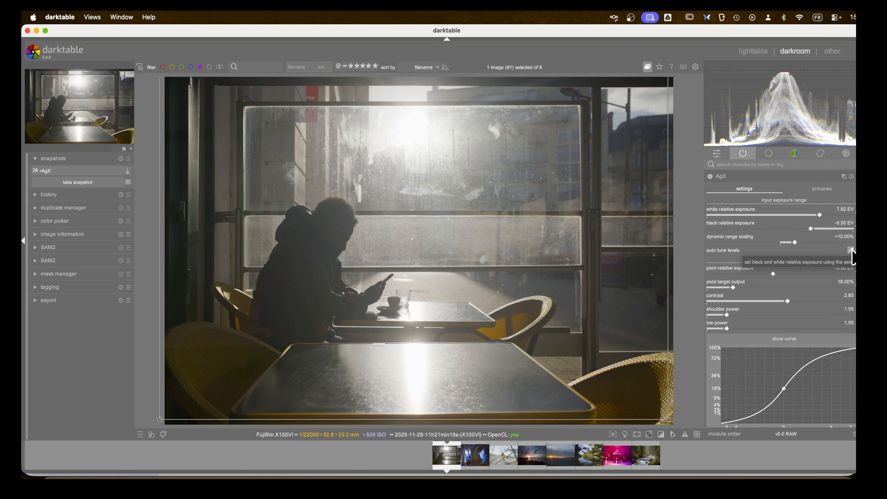
Set the AgX contrast to 4.56 for the café photo
scroll(809, 273, down, 1)
drag(787, 285, 840, 286)
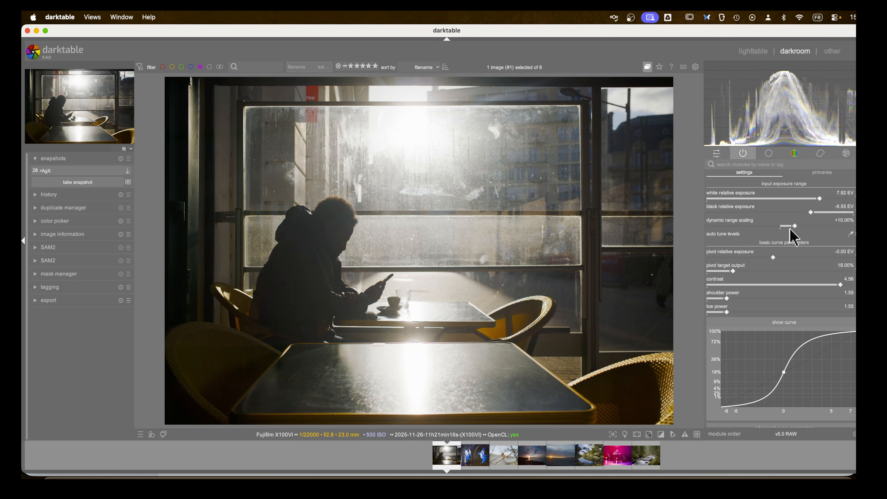
scroll(792, 232, up, 1)
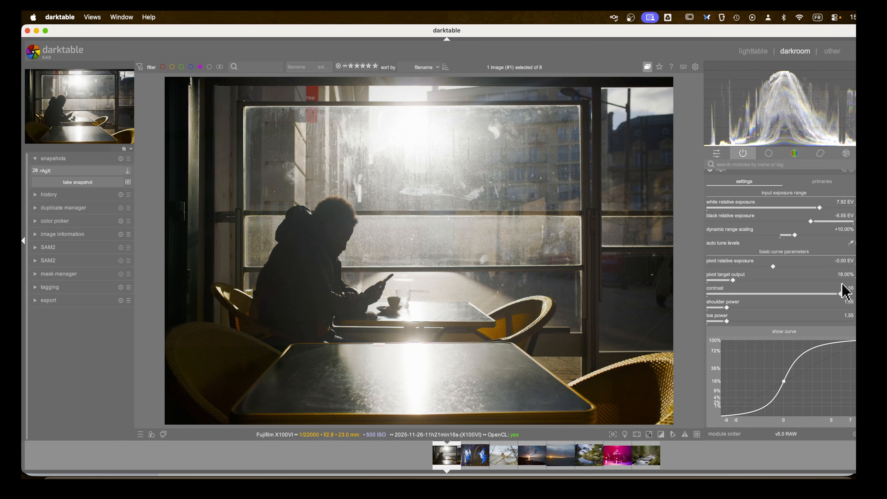
Sample the AgX pivot from the window pane beside the seated man, with shoulder power 1.68 and toe power 3.03
click(852, 260)
drag(364, 220, 562, 259)
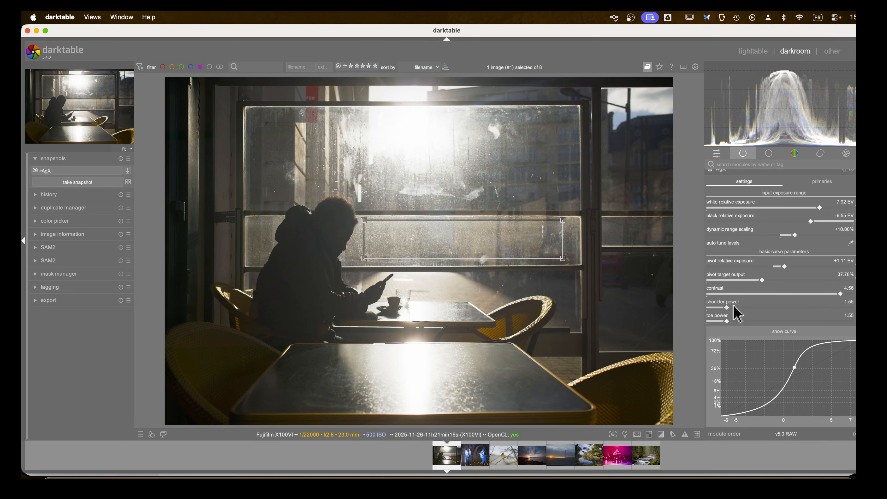
drag(728, 308, 782, 321)
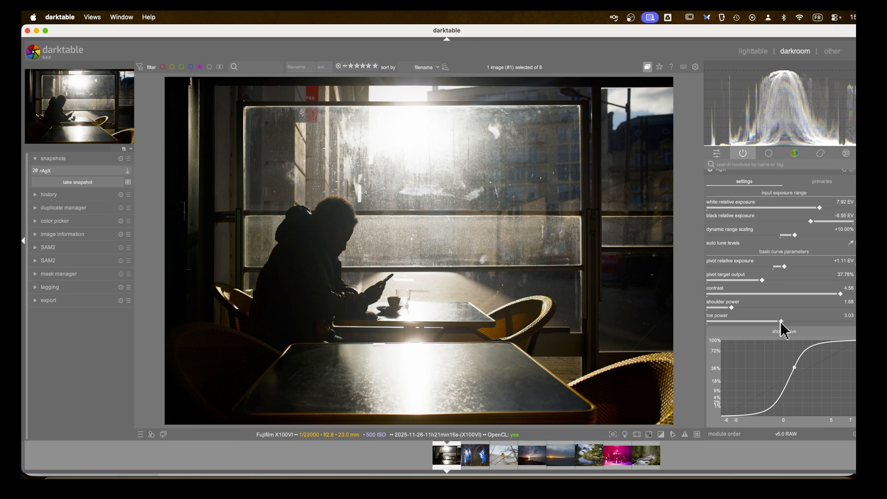
Examine the café photo's AgX tone curve together with its basic curve parameters and look settings
scroll(773, 343, down, 4)
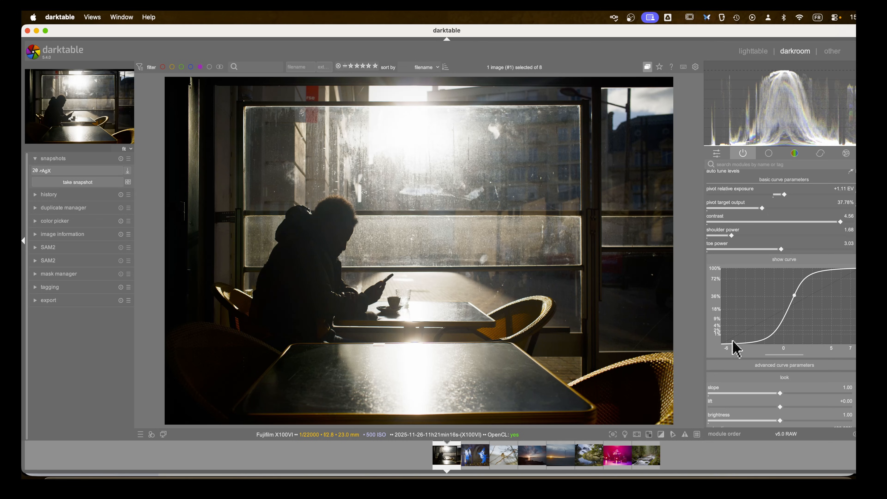
scroll(744, 271, up, 1)
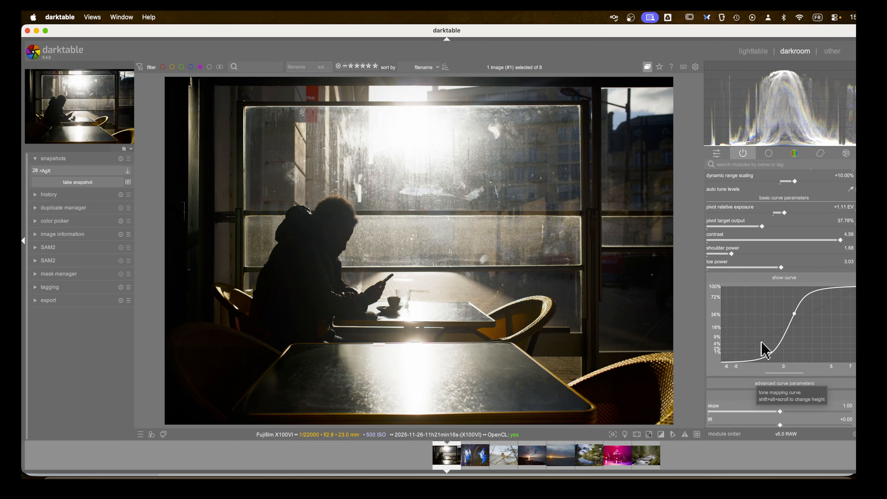
scroll(749, 337, down, 1)
scroll(750, 336, down, 6)
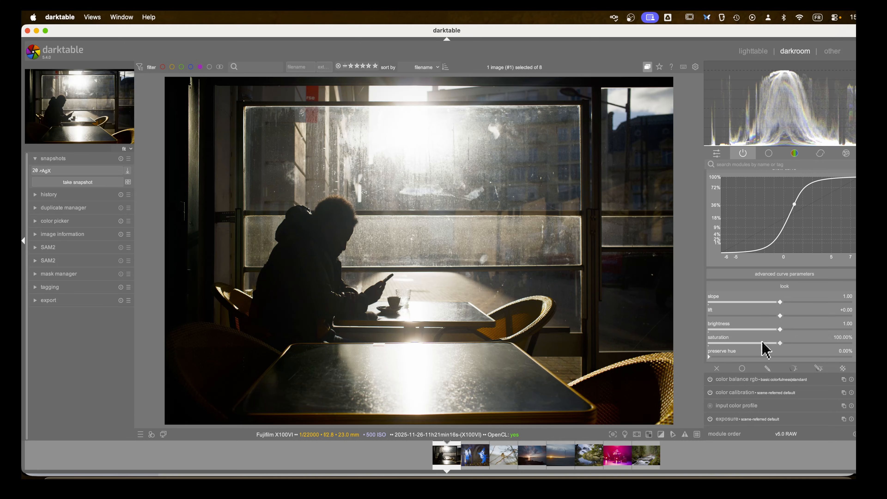
scroll(763, 346, up, 8)
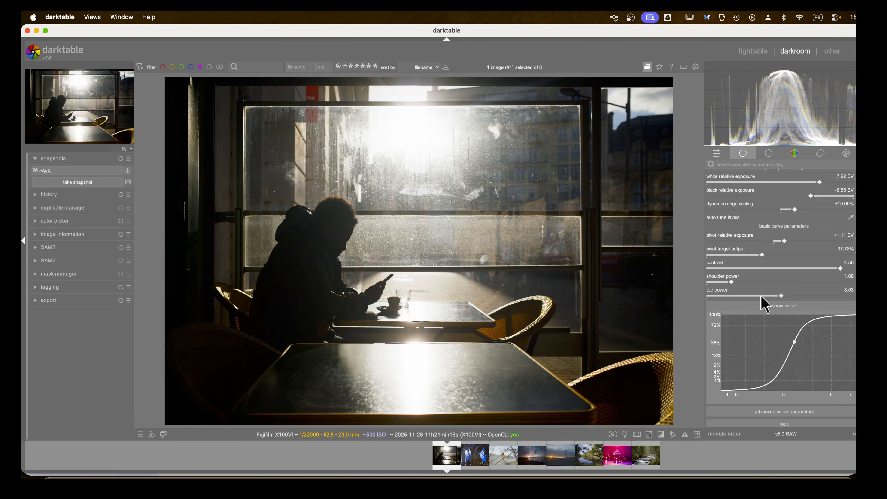
scroll(763, 303, down, 5)
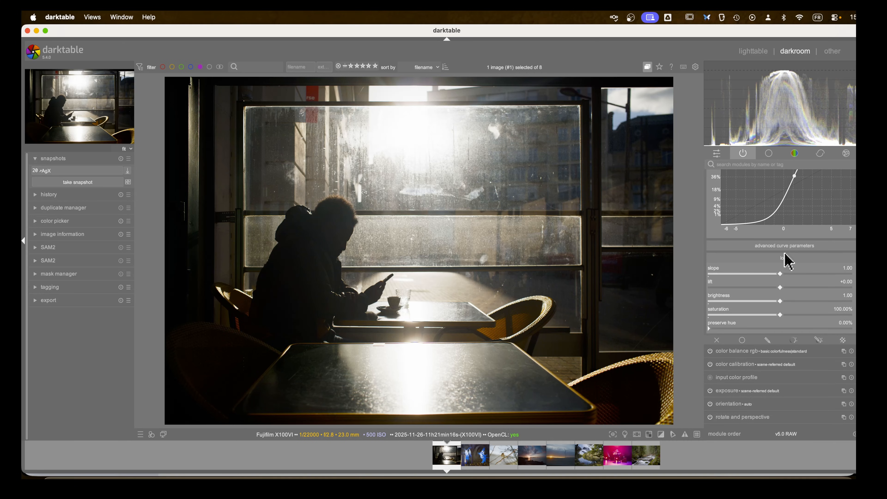
scroll(773, 274, up, 5)
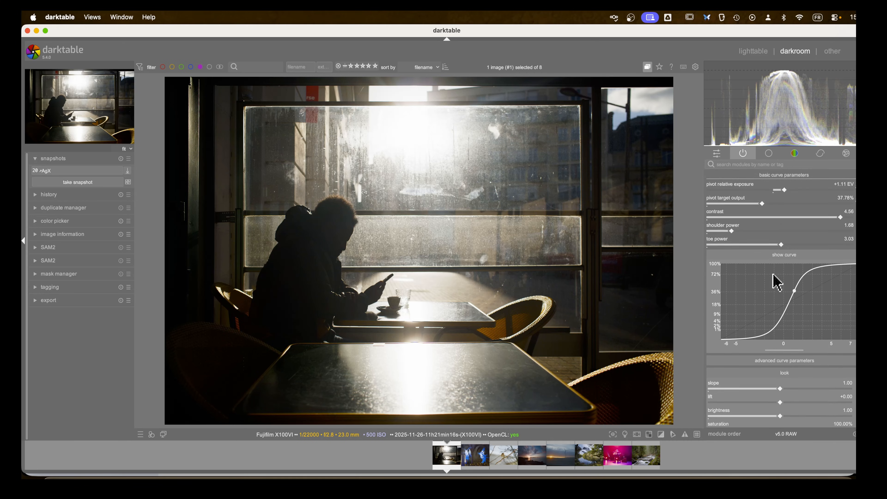
scroll(773, 279, up, 2)
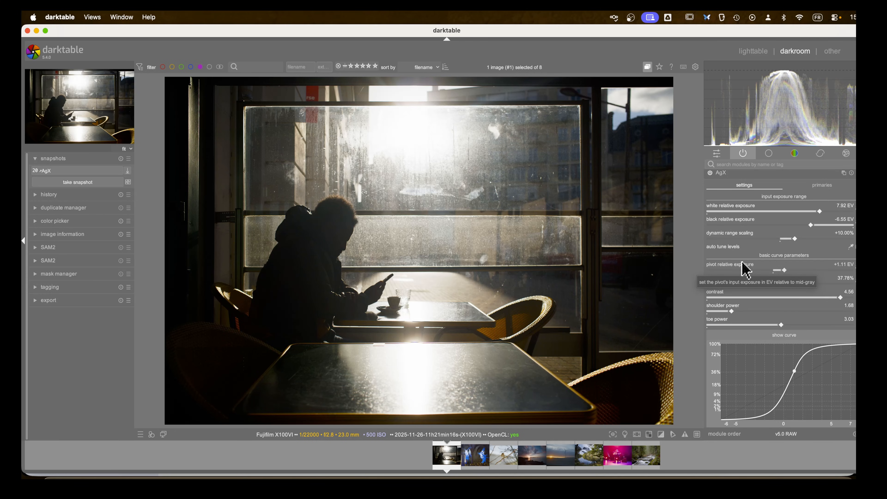
scroll(743, 270, down, 5)
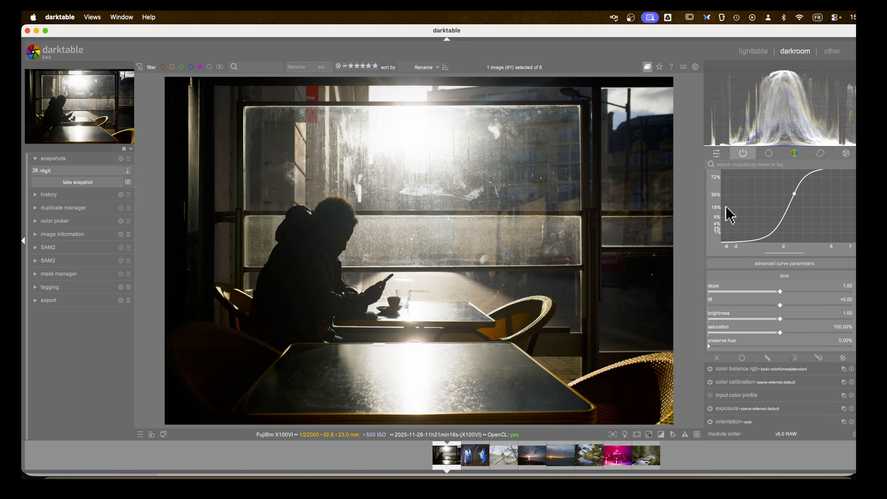
scroll(747, 257, down, 1)
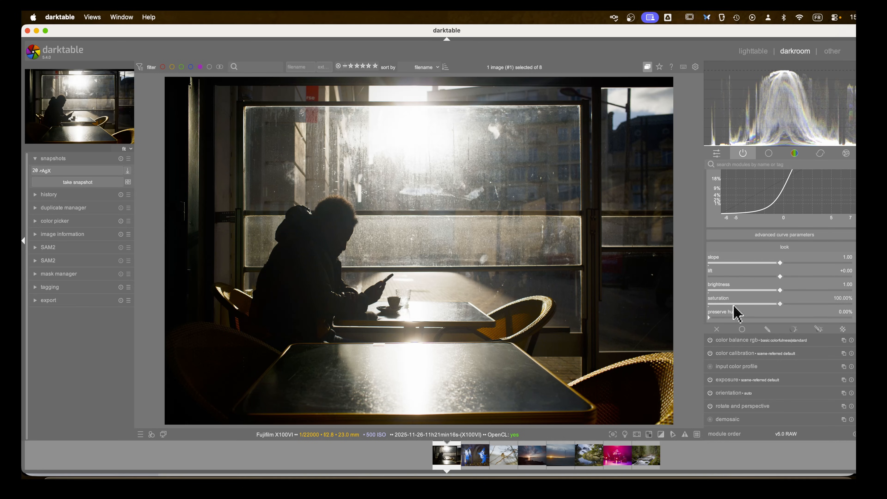
scroll(735, 267, up, 10)
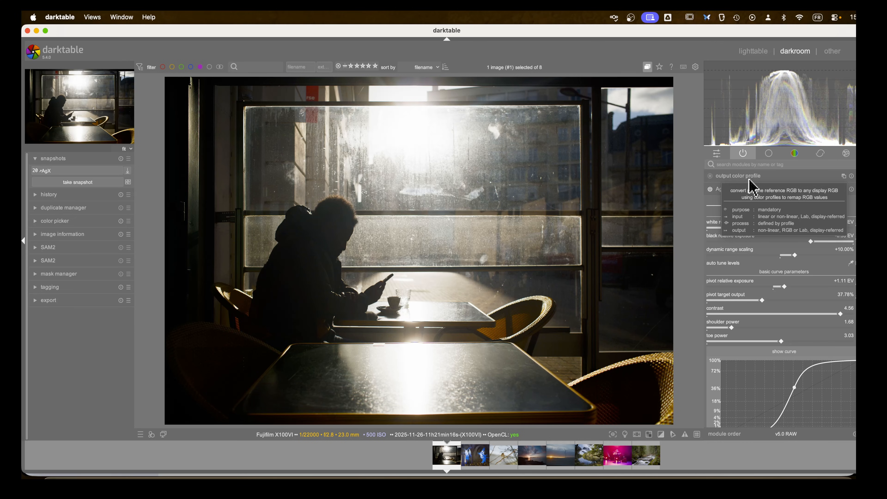
Adjust the café photo's AgX look to slope 1.04, lift -0.10 and brightness 1.47, and raise its saturation
scroll(751, 192, down, 5)
scroll(751, 257, down, 2)
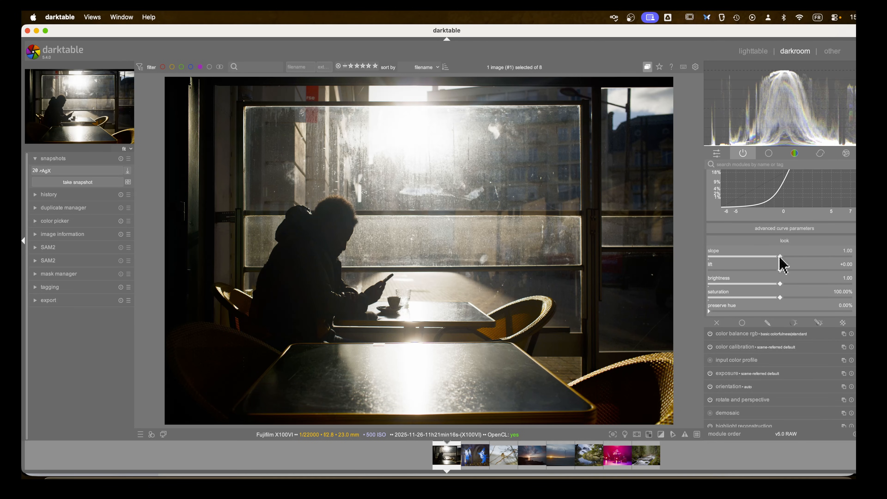
mouse_move(780, 258)
mouse_down()
mouse_move(843, 258)
mouse_move(774, 258)
mouse_move(790, 259)
mouse_move(780, 259)
mouse_move(786, 268)
mouse_up()
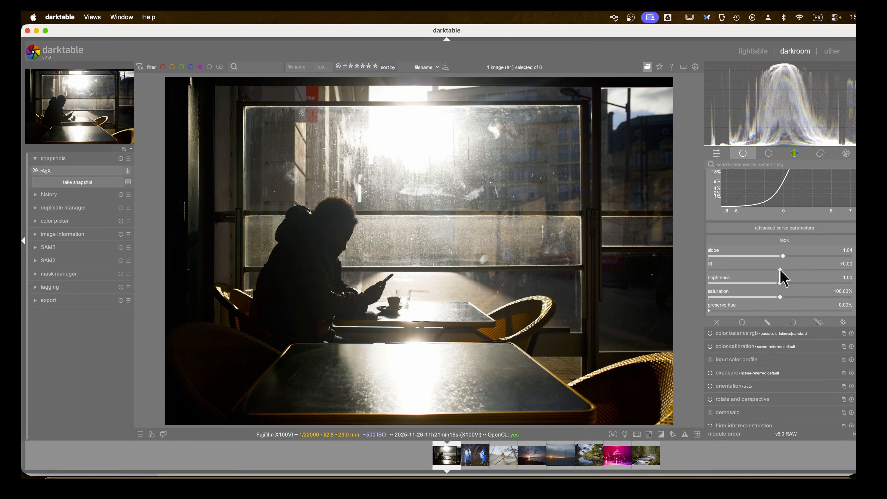
drag(780, 271, 694, 272)
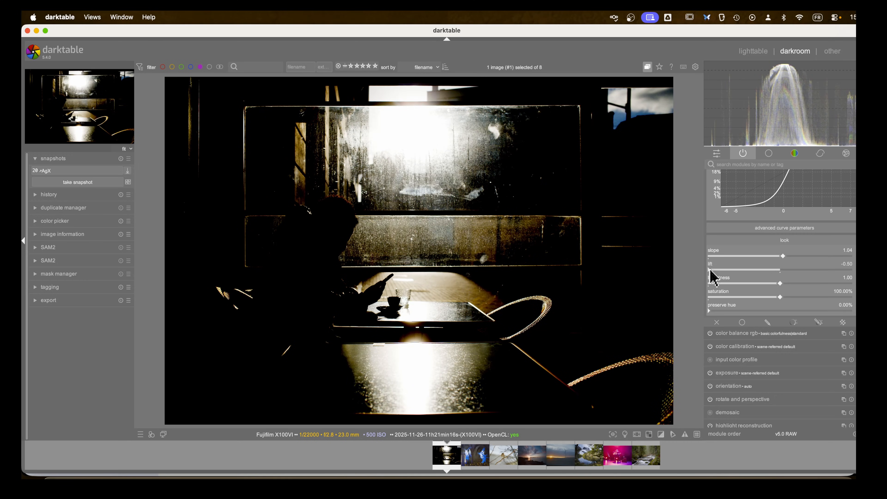
mouse_move(710, 270)
mouse_down()
mouse_move(849, 276)
mouse_move(746, 276)
mouse_move(808, 278)
mouse_move(779, 272)
mouse_up()
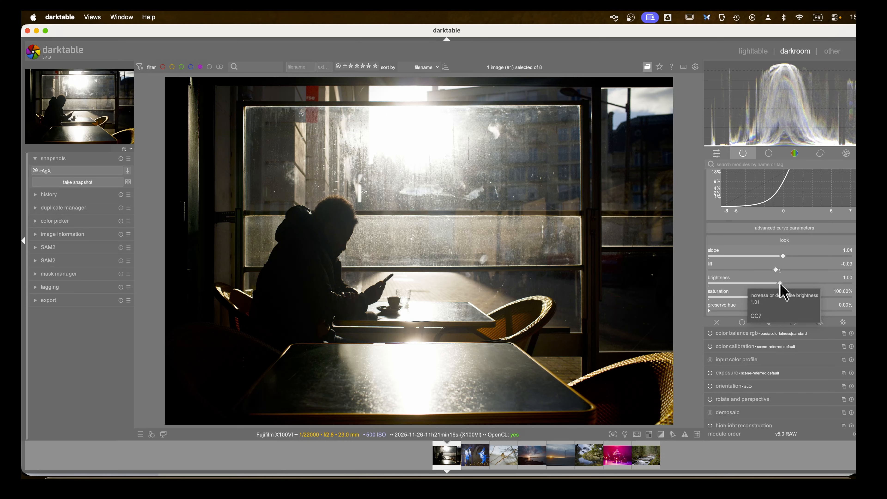
drag(781, 284, 765, 270)
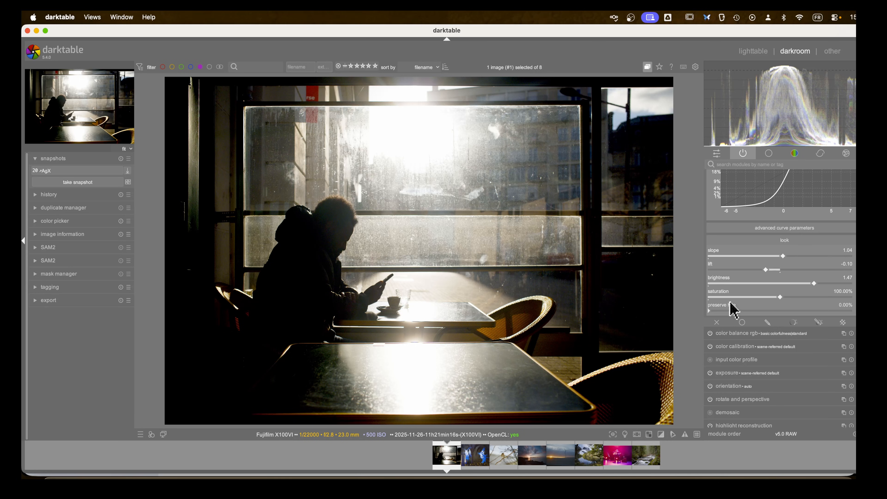
drag(779, 297, 800, 300)
scroll(752, 257, up, 5)
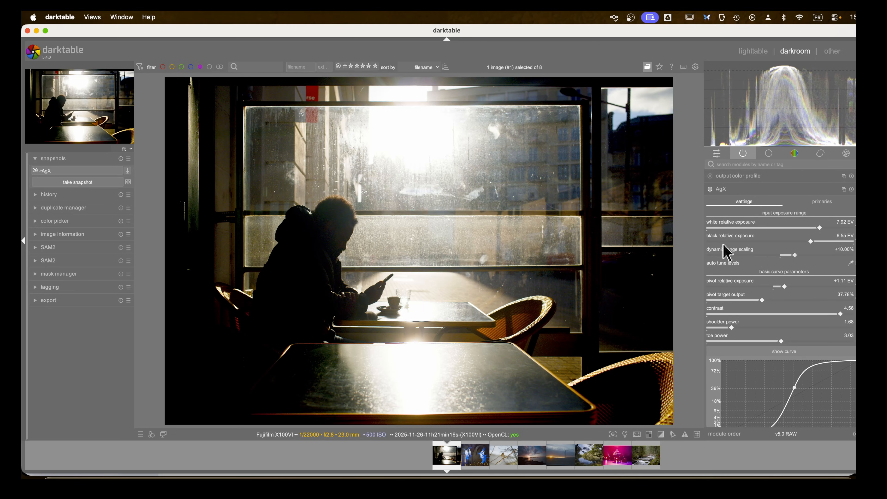
click(726, 190)
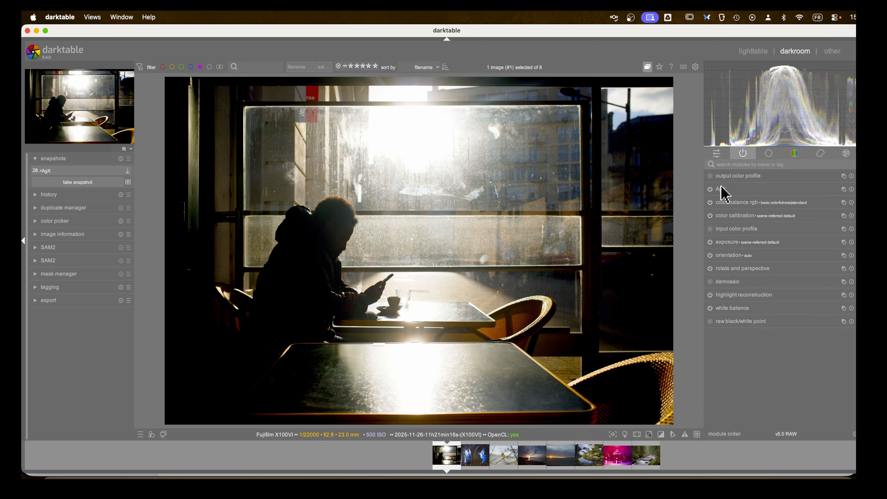
Open the wind turbine sunset photo in AgX and auto tune its white and black relative exposure
click(721, 191)
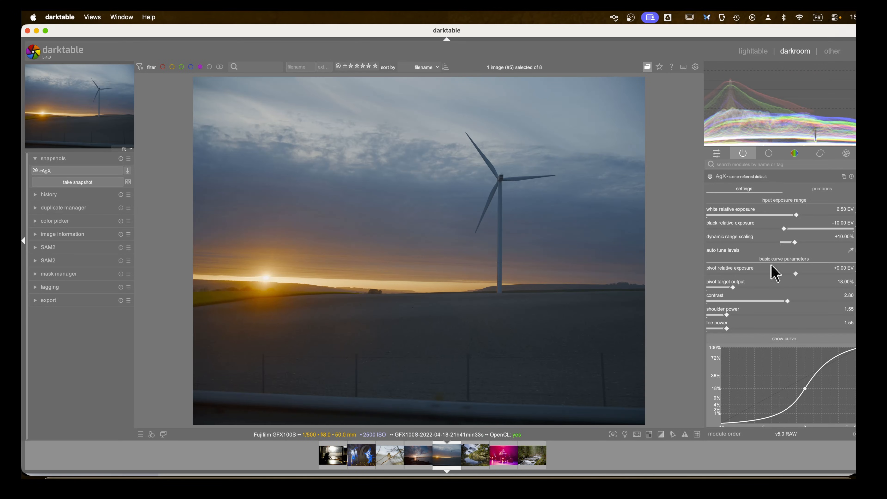
scroll(773, 267, up, 1)
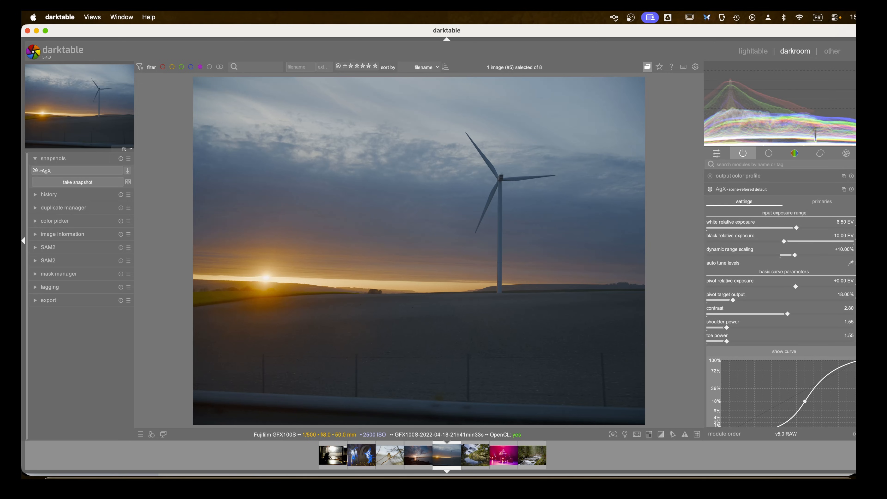
click(853, 264)
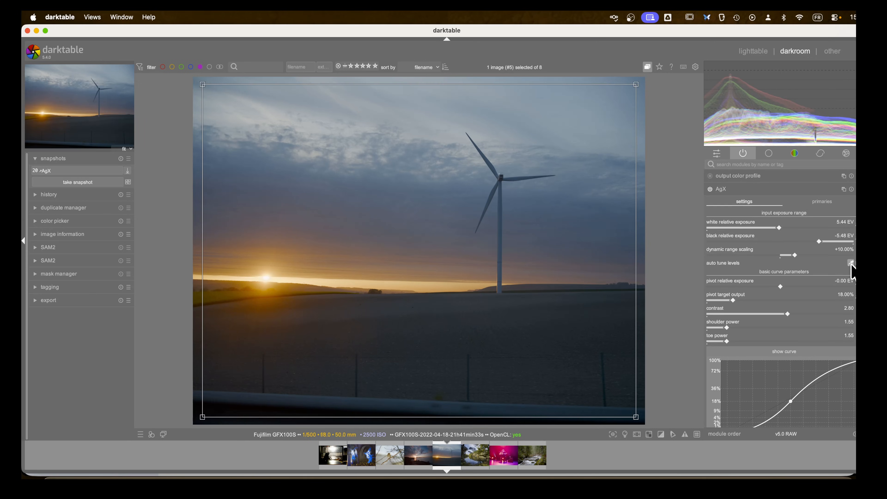
Set the wind turbine photo's AgX shoulder power to 3.08 and toe power to 3.80
scroll(810, 283, down, 1)
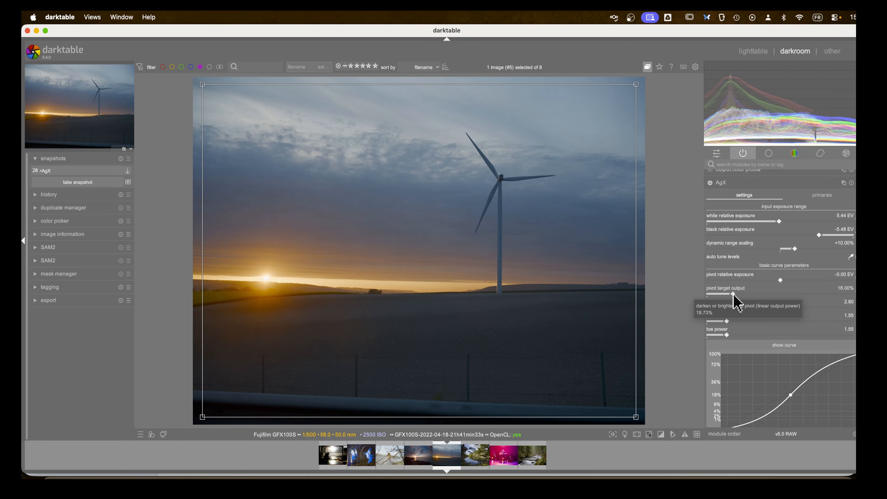
drag(729, 321, 784, 331)
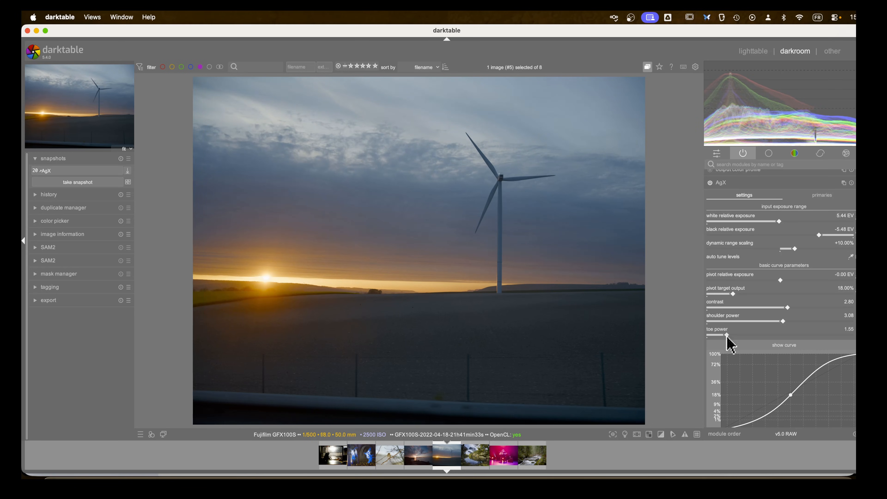
drag(727, 336, 809, 342)
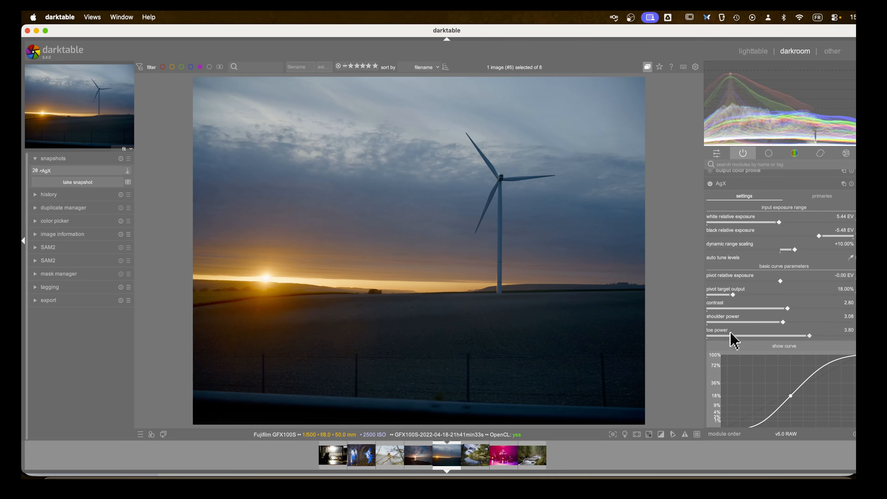
Swap AgX for filmic rgb on the wind turbine photo to compare the renderings, and switch back to AgX
scroll(733, 268, up, 1)
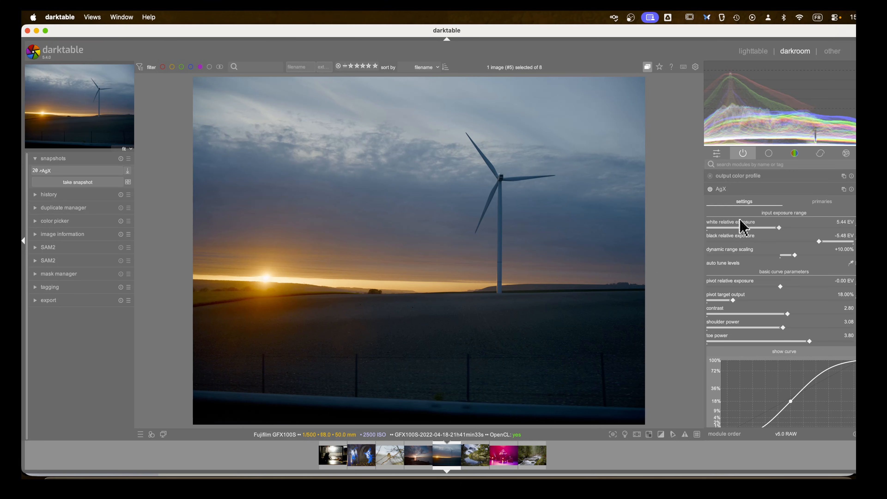
click(709, 189)
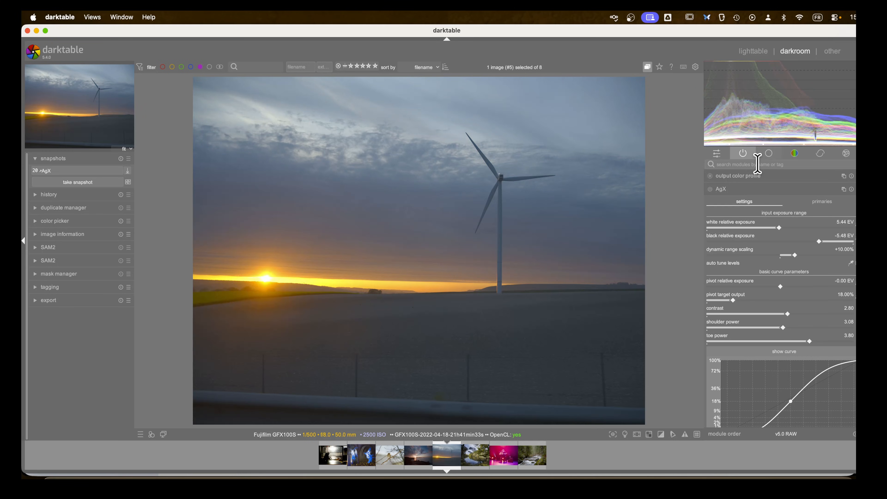
click(718, 165)
text(filmic)
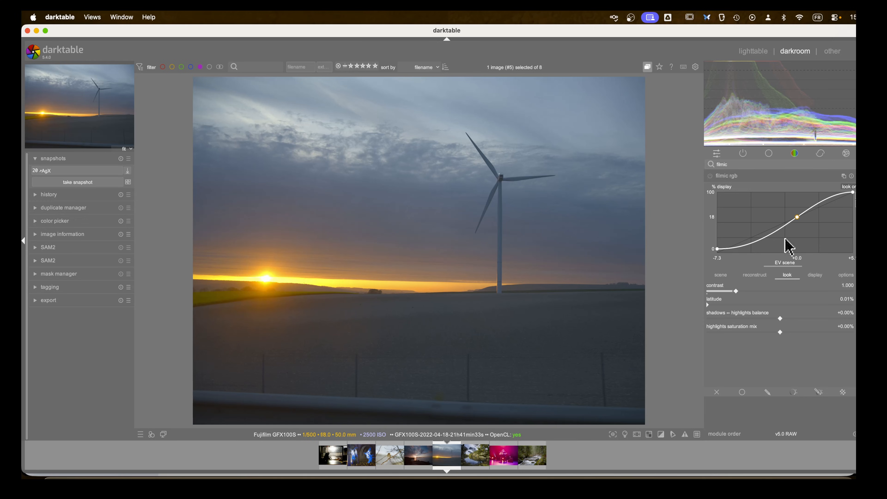
click(710, 175)
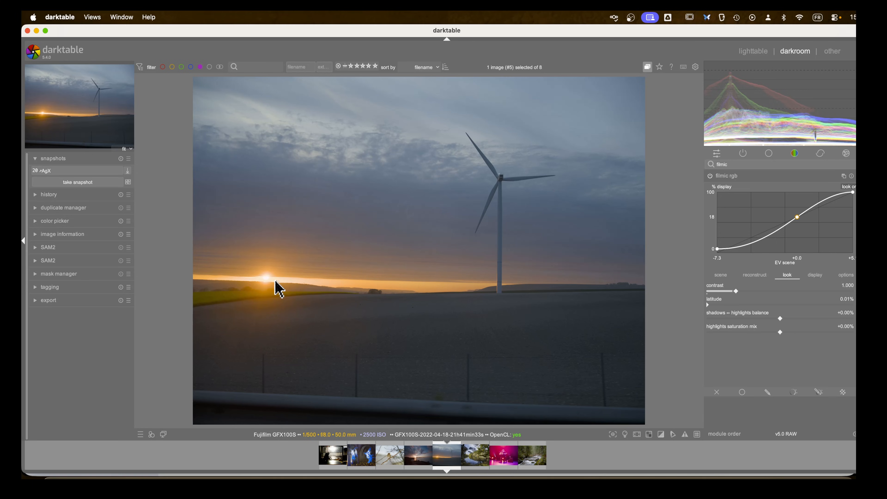
click(710, 176)
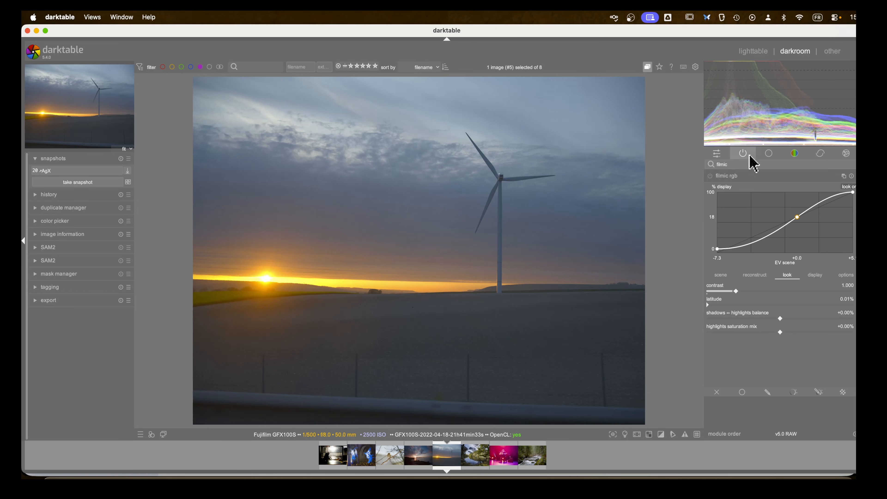
click(744, 154)
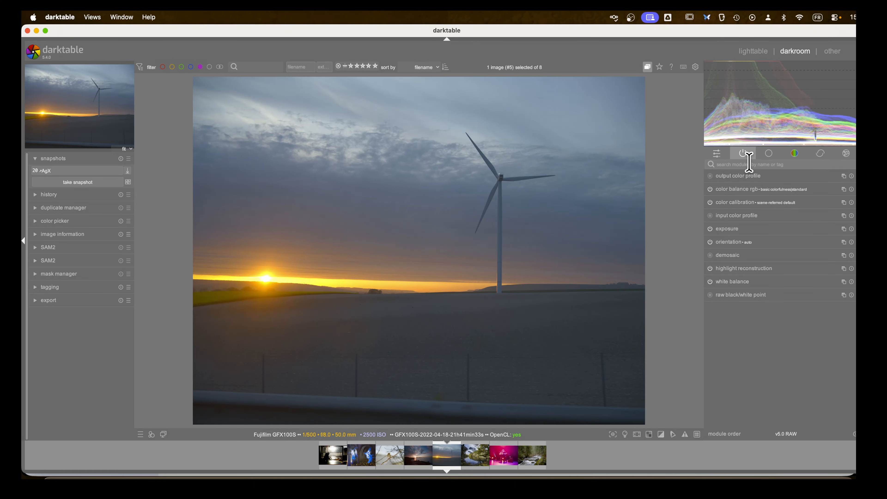
text(agx)
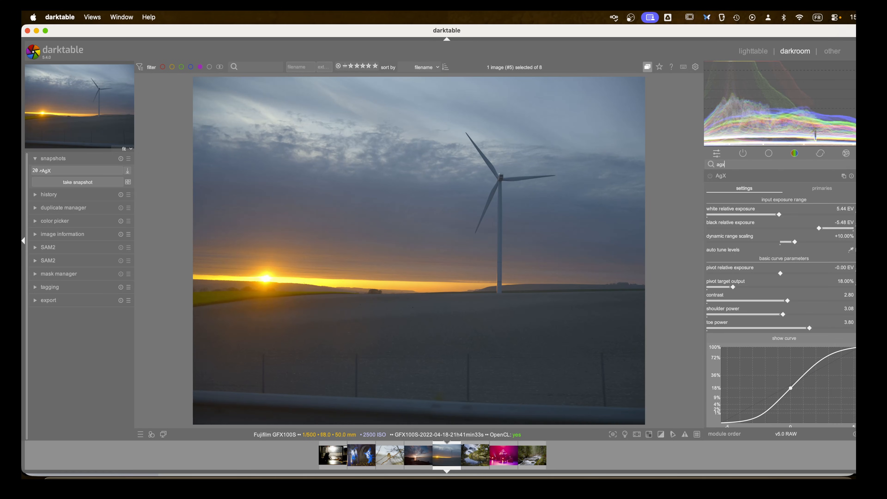
click(710, 176)
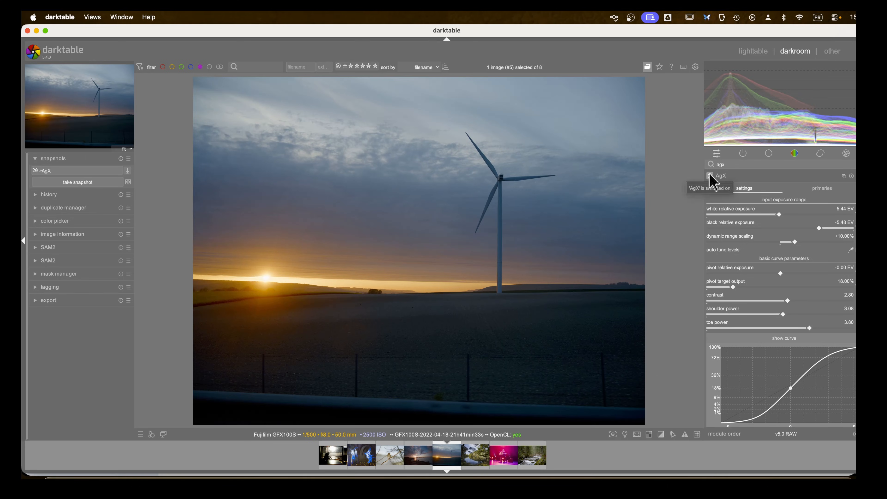
Try 100% preserve hue in the wind turbine photo's AgX look, and return it to 0%
scroll(749, 252, down, 8)
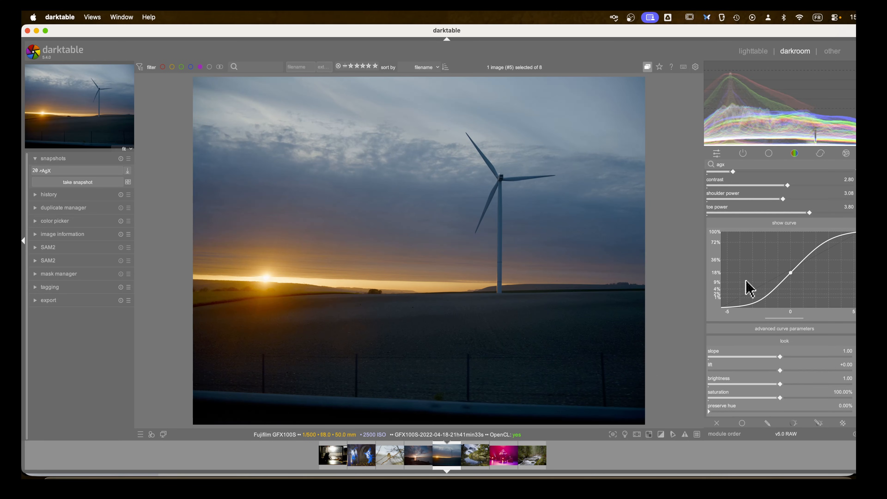
drag(711, 413, 853, 408)
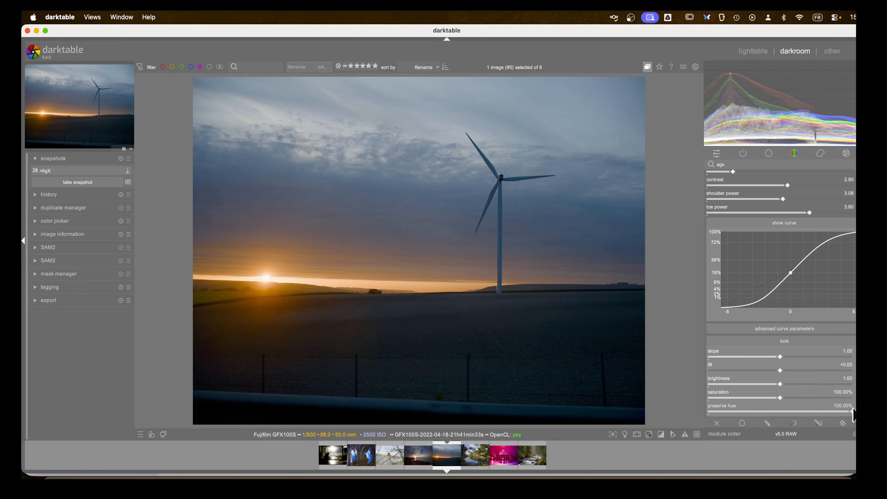
drag(853, 409, 717, 414)
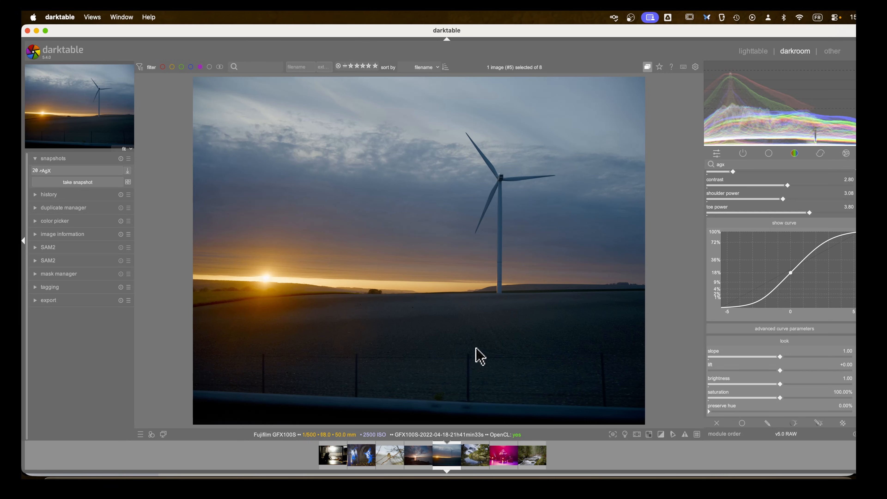
scroll(773, 304, up, 5)
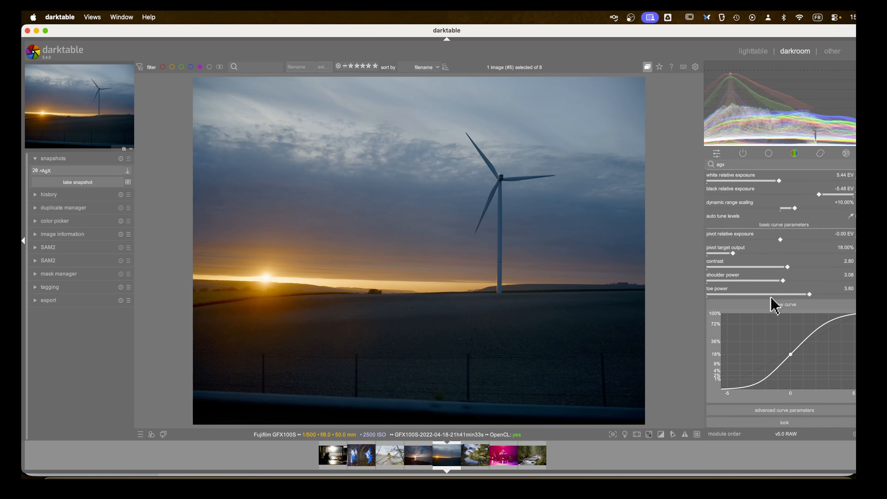
scroll(773, 303, down, 5)
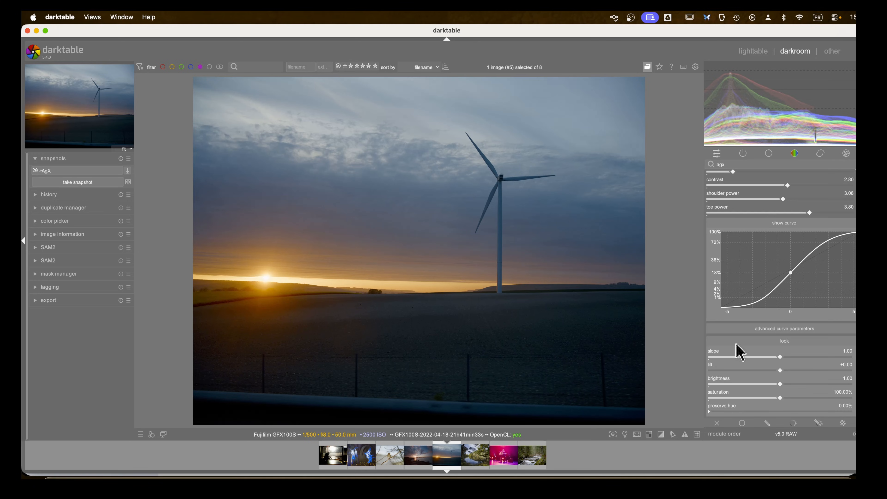
Refine the wind turbine photo's AgX settings to contrast 3.45, shoulder power 3.19, toe power 3.69 and saturation 107.08%
scroll(780, 349, up, 4)
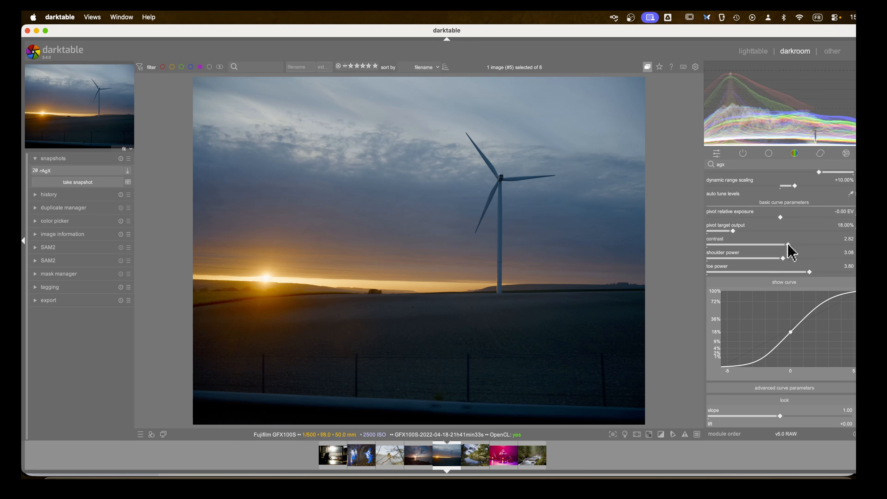
drag(787, 244, 806, 273)
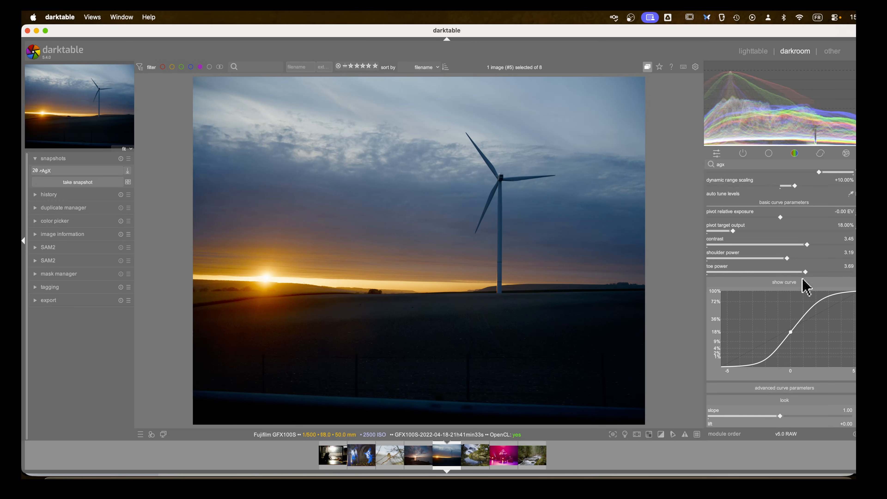
scroll(793, 308, down, 3)
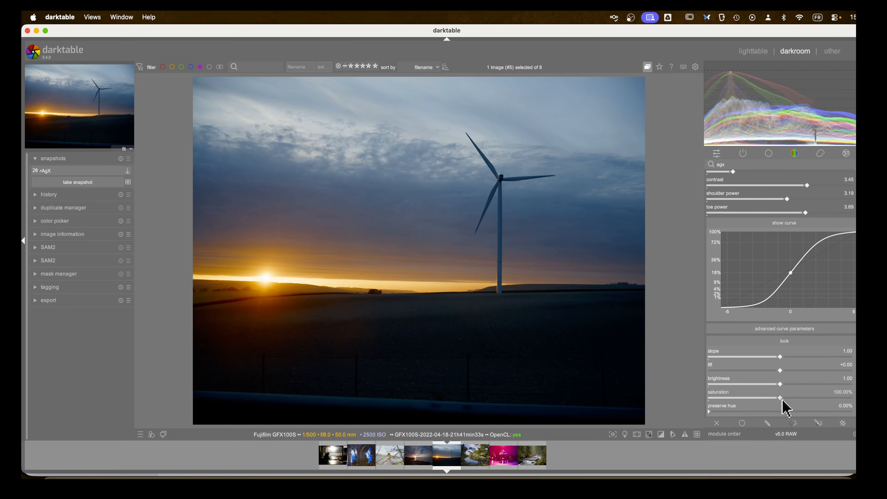
mouse_move(780, 399)
mouse_down()
mouse_move(802, 399)
mouse_move(784, 397)
mouse_up()
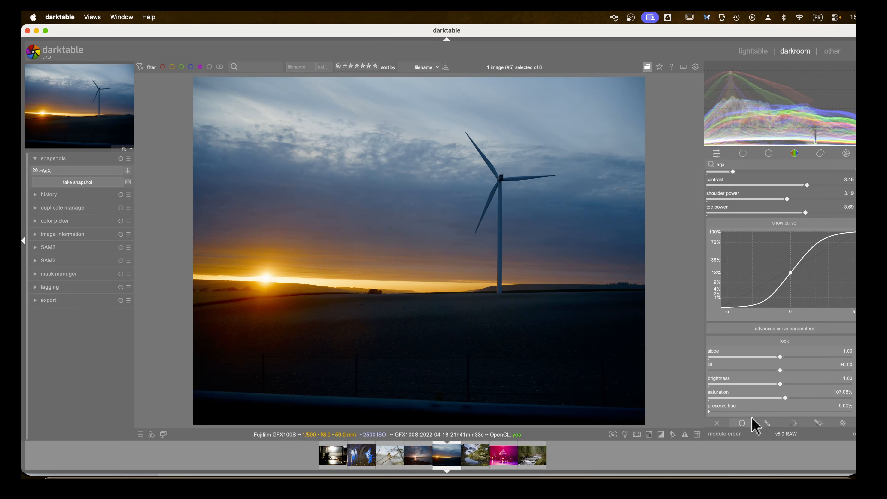
Open the rocky coast sunset photo and auto tune its AgX white and black relative exposure
click(423, 463)
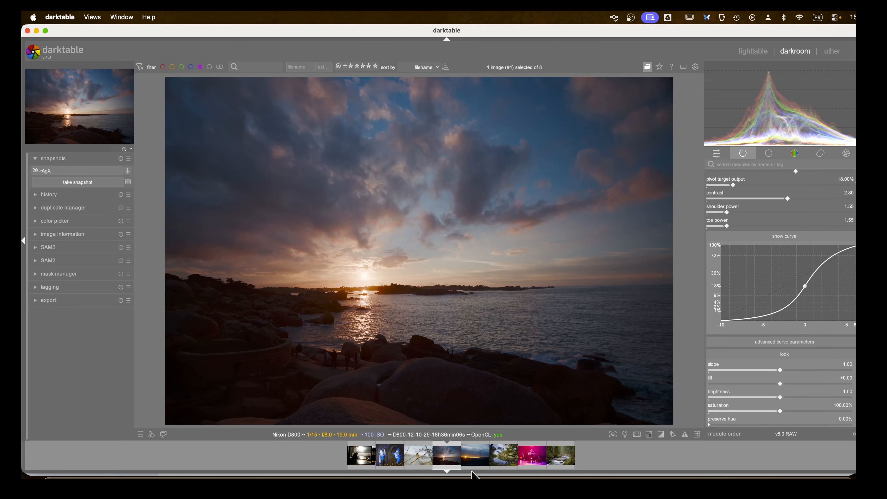
scroll(733, 381, down, 1)
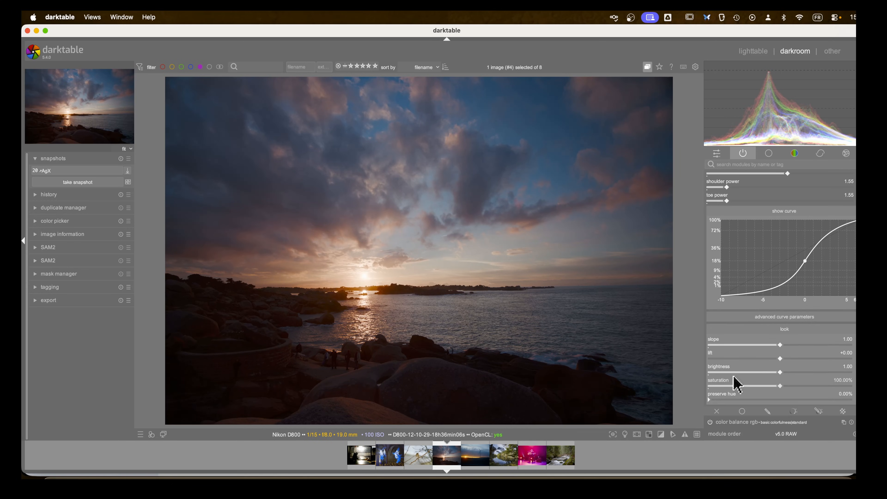
scroll(741, 344, up, 4)
scroll(841, 222, up, 3)
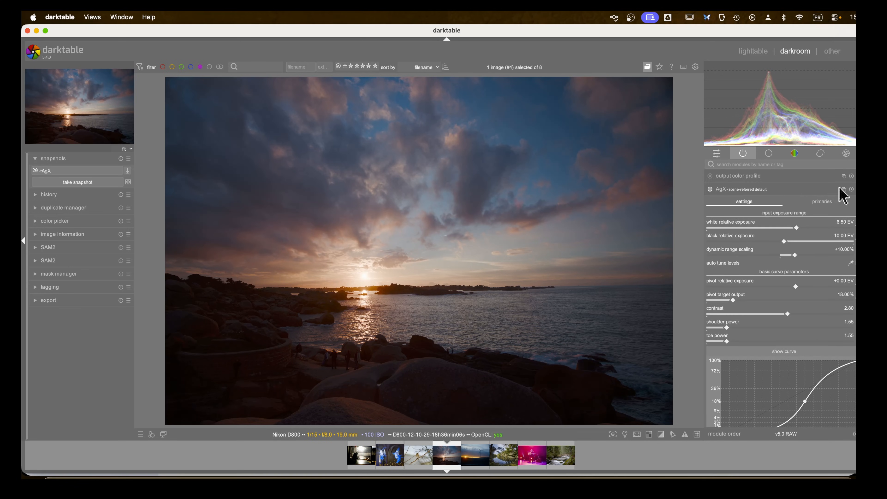
click(851, 262)
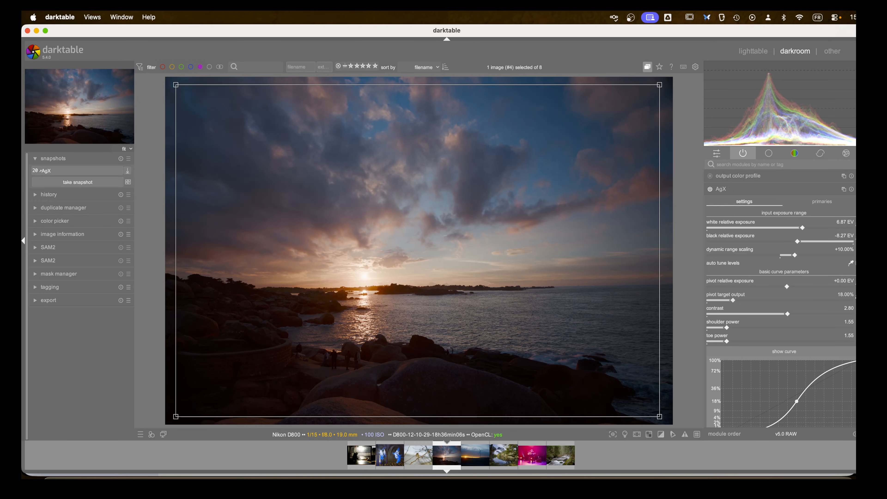
Sample the coast photo's AgX pivot from a wide rectangle over the clouds above the setting sun
click(854, 283)
drag(244, 244, 517, 168)
drag(517, 243, 528, 253)
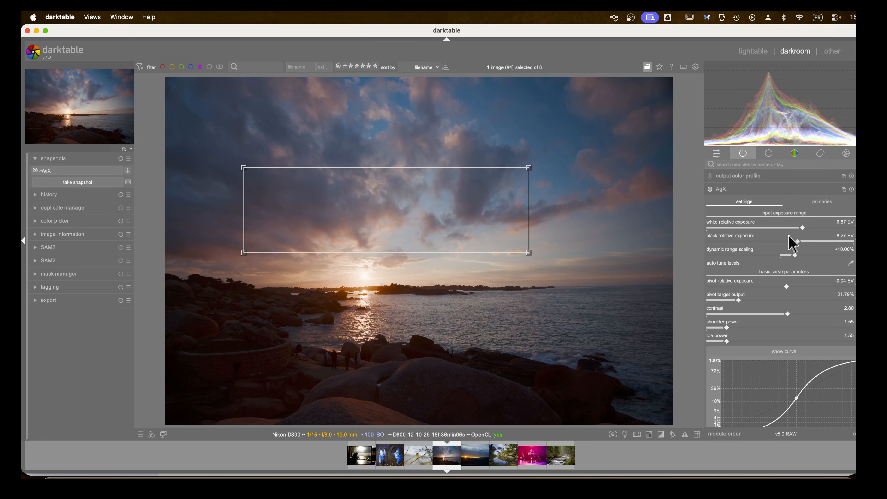
Set the coast photo's AgX contrast to 3.77, shoulder power to 4.41 and toe power to 1.59
drag(789, 313, 817, 313)
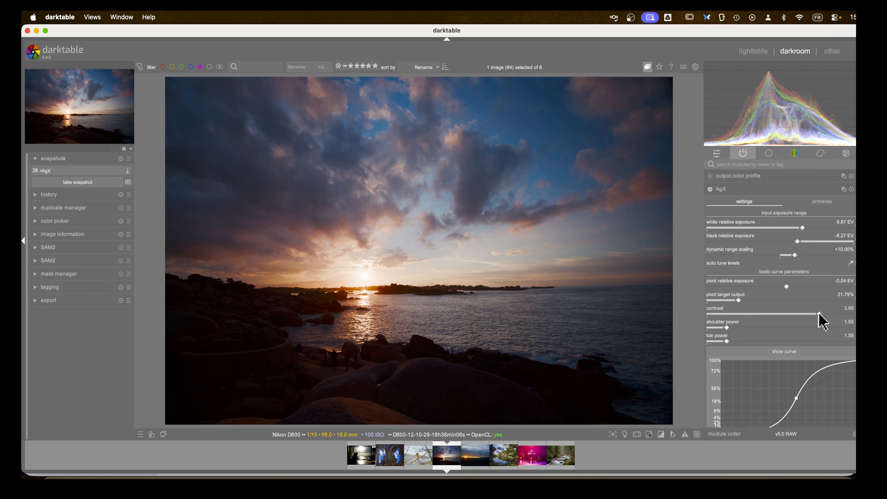
drag(729, 329, 814, 332)
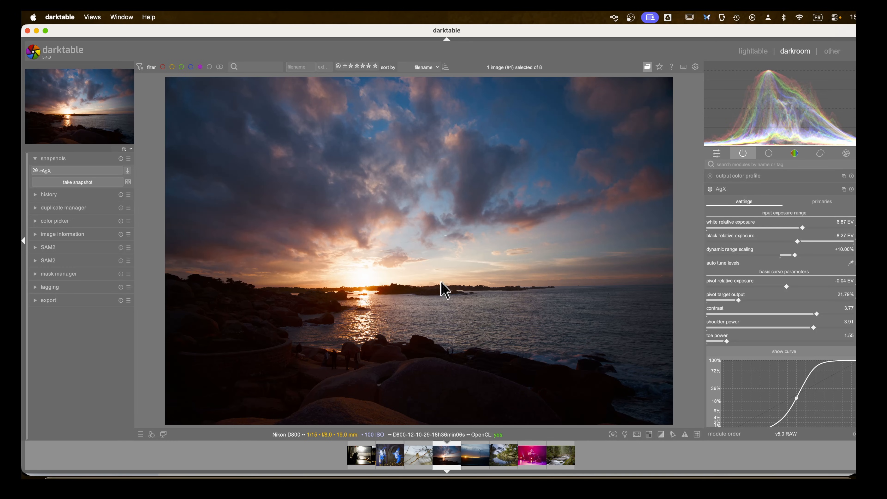
drag(815, 330, 709, 337)
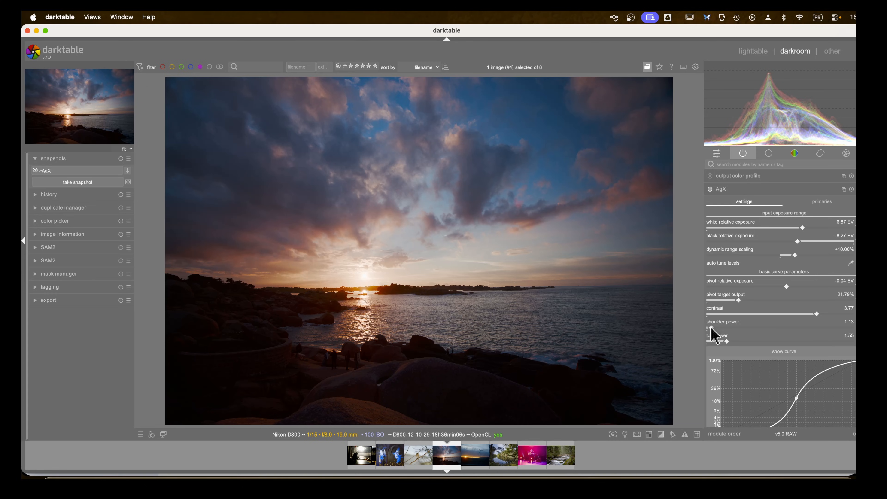
drag(711, 328, 832, 330)
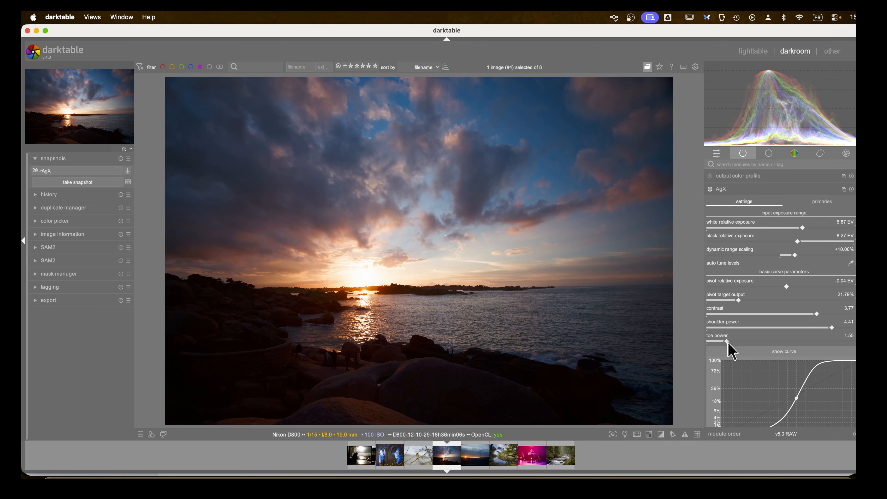
mouse_move(728, 343)
mouse_down()
mouse_move(782, 344)
mouse_move(719, 350)
mouse_move(729, 350)
mouse_up()
Adjust the coast photo's AgX look to slope 0.97, lift -0.05, brightness 1.24 and saturation 124.31%
scroll(802, 315, down, 1)
scroll(803, 322, down, 5)
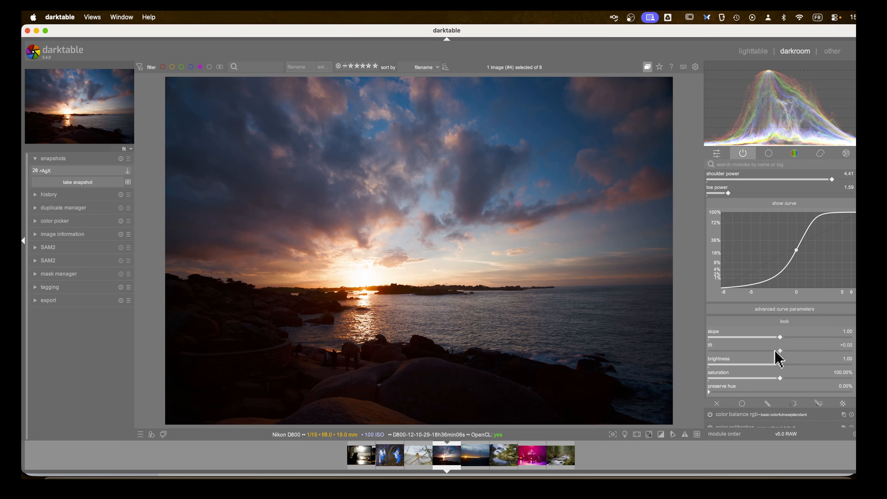
drag(780, 379, 778, 336)
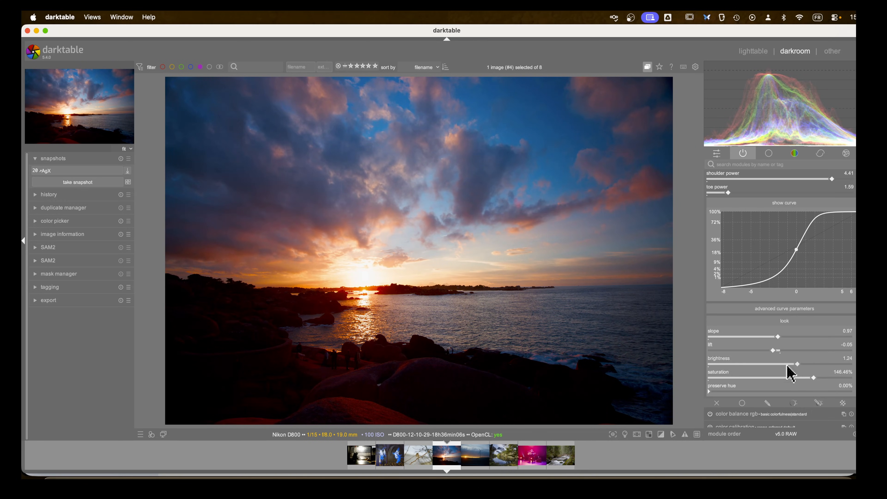
drag(812, 378, 797, 378)
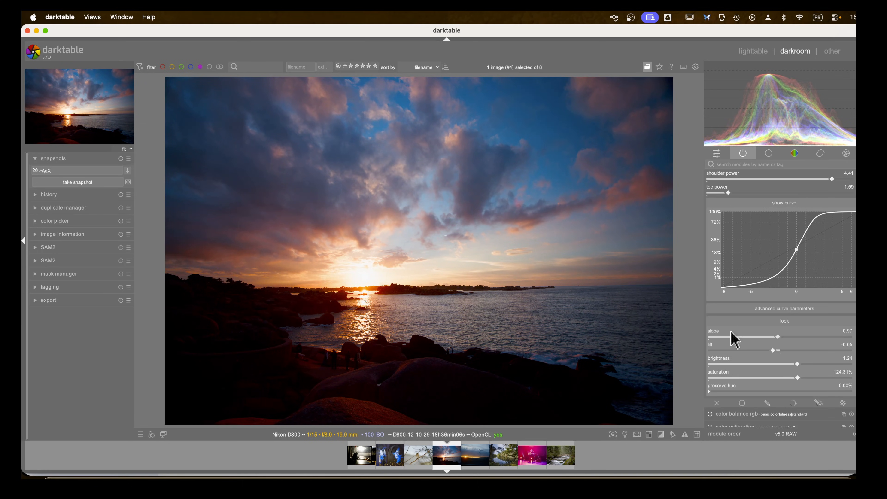
Review the coast photo's AgX settings and collapse the module to see the list of active modules
scroll(733, 337, down, 1)
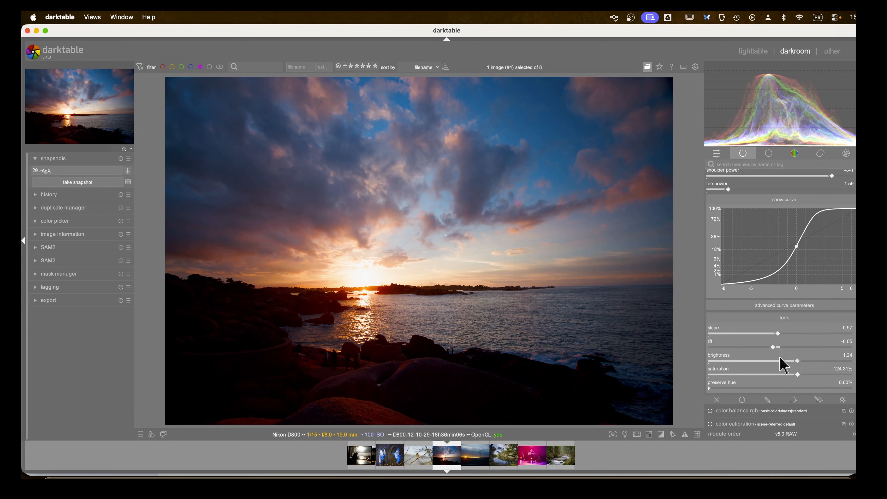
scroll(784, 362, up, 5)
scroll(773, 275, down, 5)
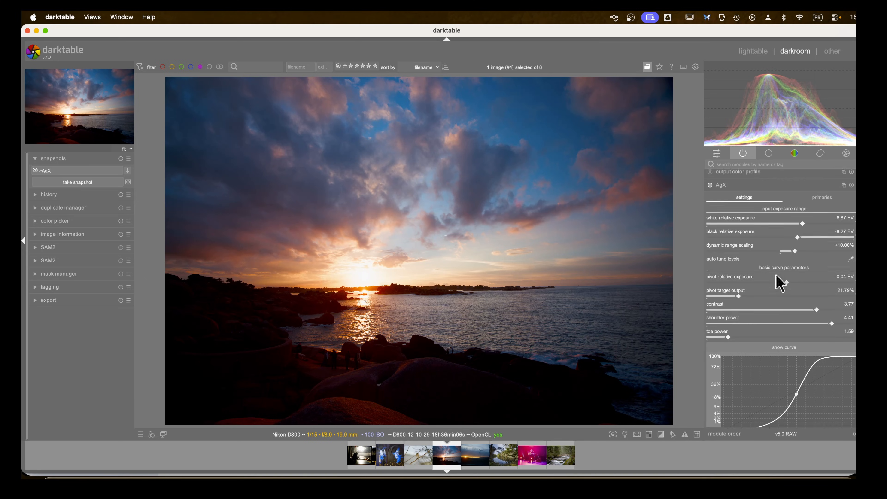
scroll(776, 277, up, 5)
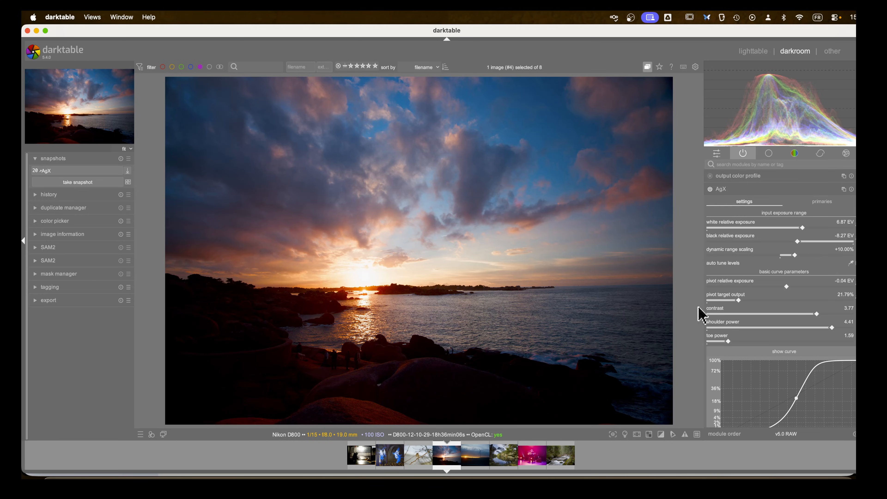
click(730, 190)
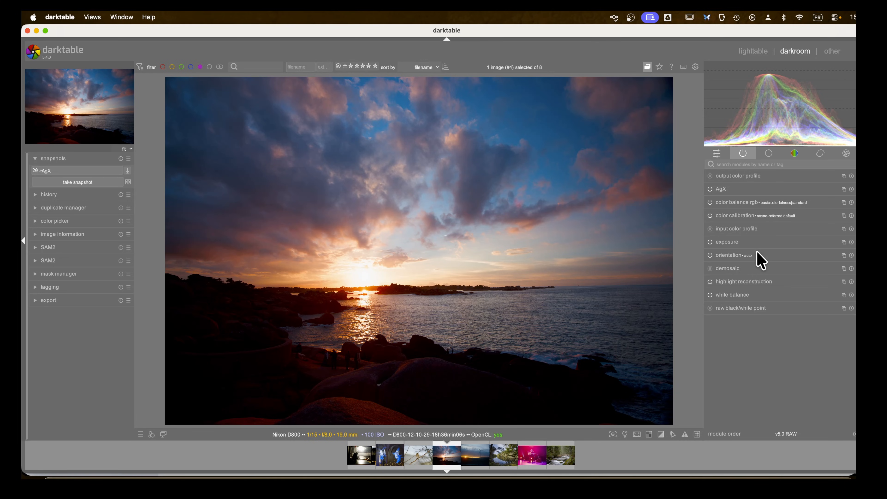
Expand AgX, open the blue and white bird sculptures photo and auto tune its white and black relative exposure
mouse_move(716, 189)
click(718, 189)
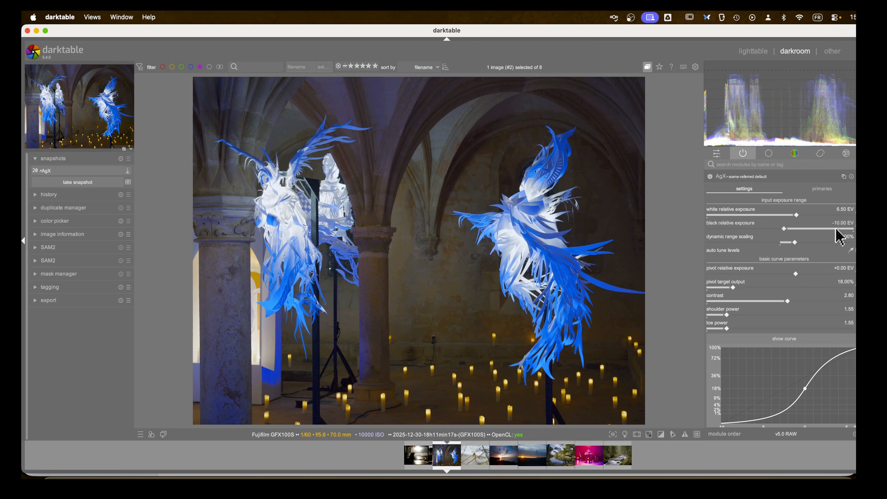
click(851, 250)
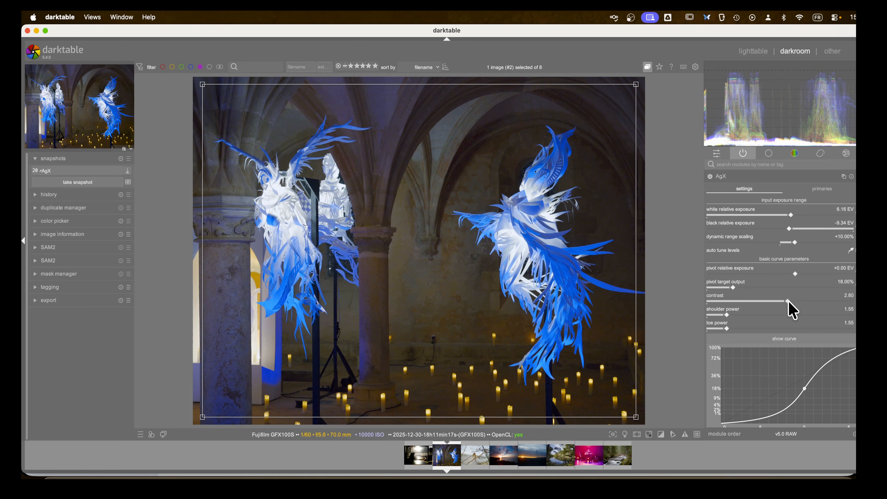
Set the sculptures photo's AgX contrast to 3.06 and shoulder power to 2.02, auto tuning the levels again
drag(792, 301, 817, 303)
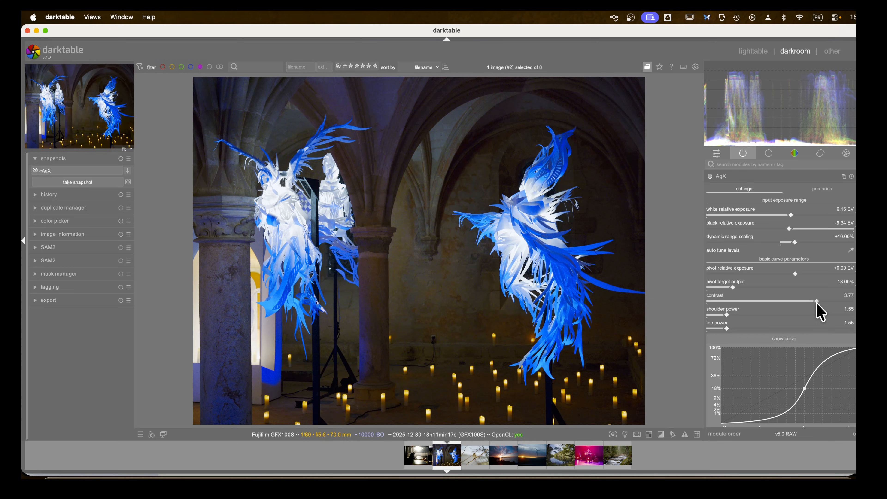
mouse_move(730, 322)
mouse_down()
mouse_move(754, 315)
mouse_move(743, 316)
mouse_up()
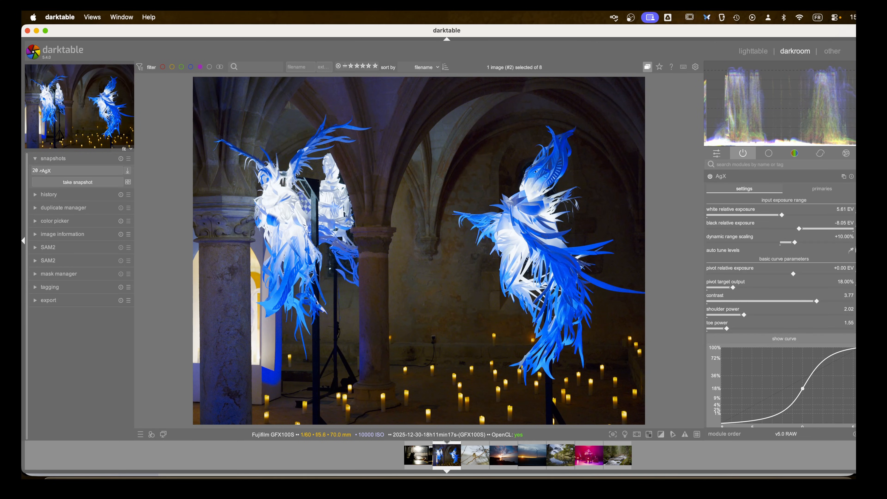
click(851, 250)
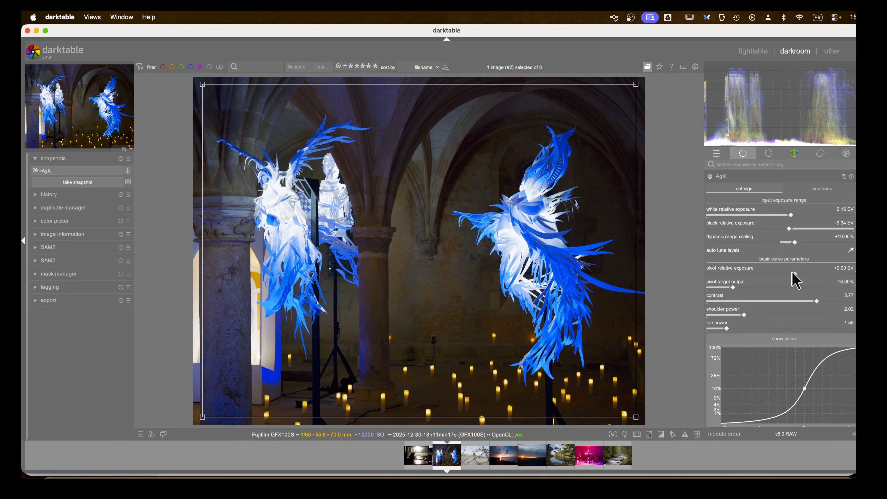
drag(815, 300, 793, 305)
scroll(793, 305, down, 5)
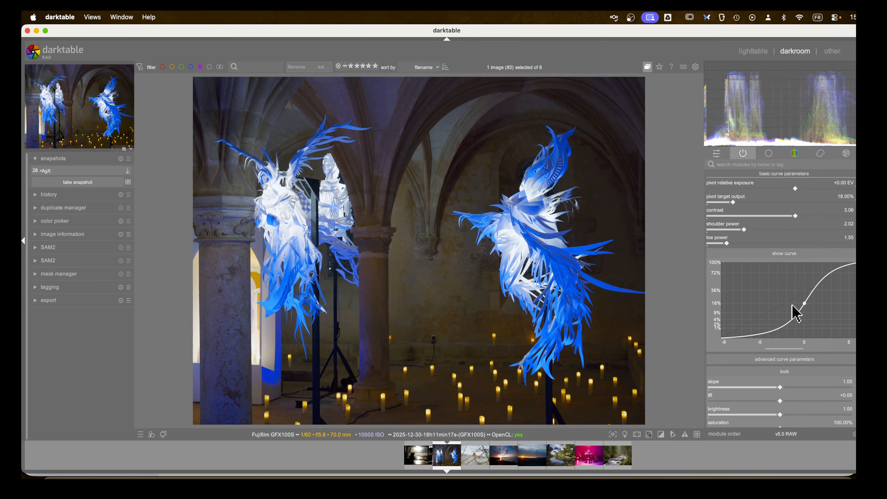
scroll(791, 307, up, 5)
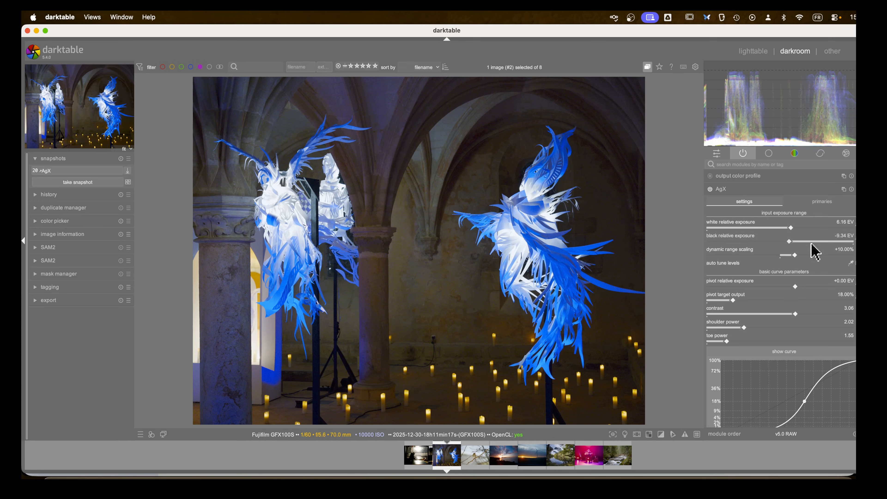
Try disabling the AgX primaries adjustments, inspect the blue feathers up close, and enable the adjustments again
click(821, 206)
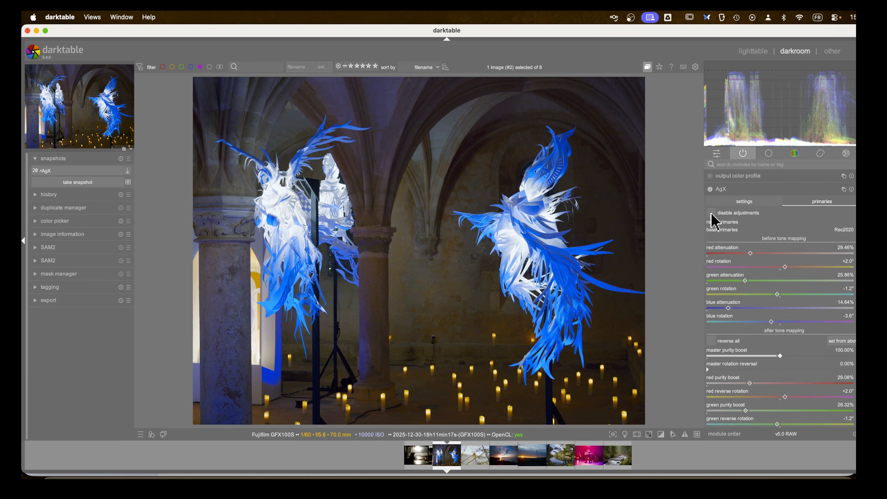
click(712, 213)
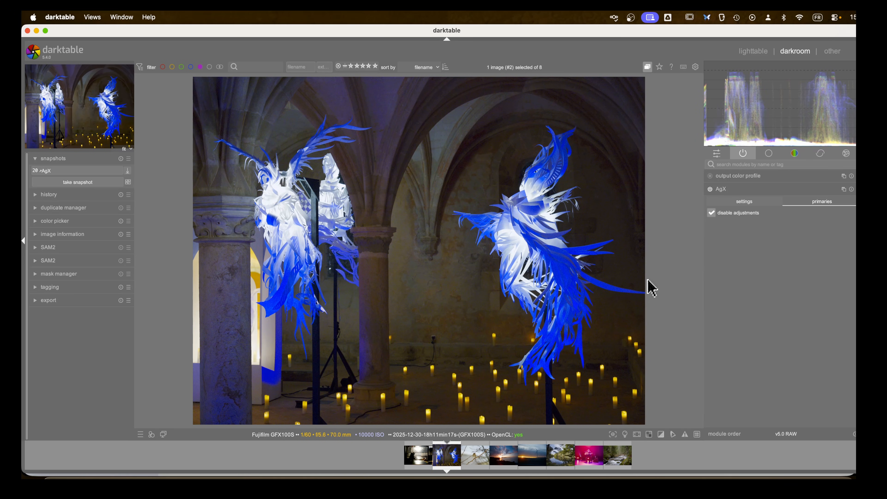
scroll(571, 296, up, 3)
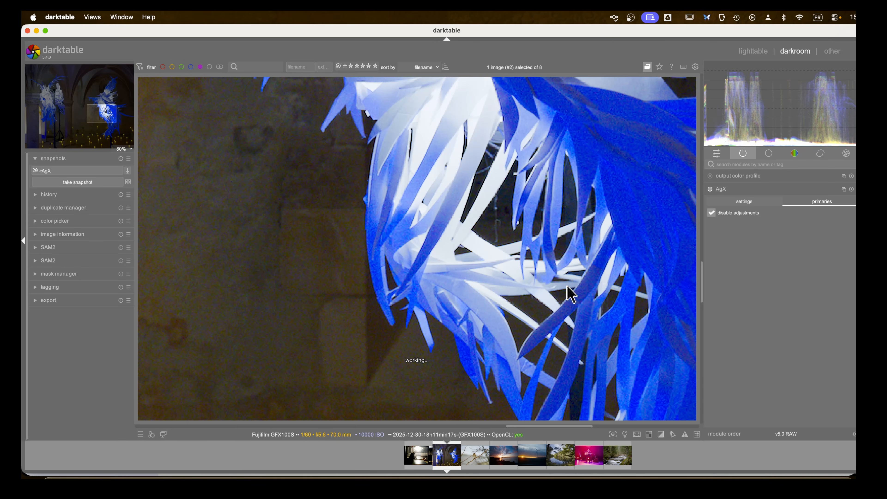
scroll(554, 271, up, 2)
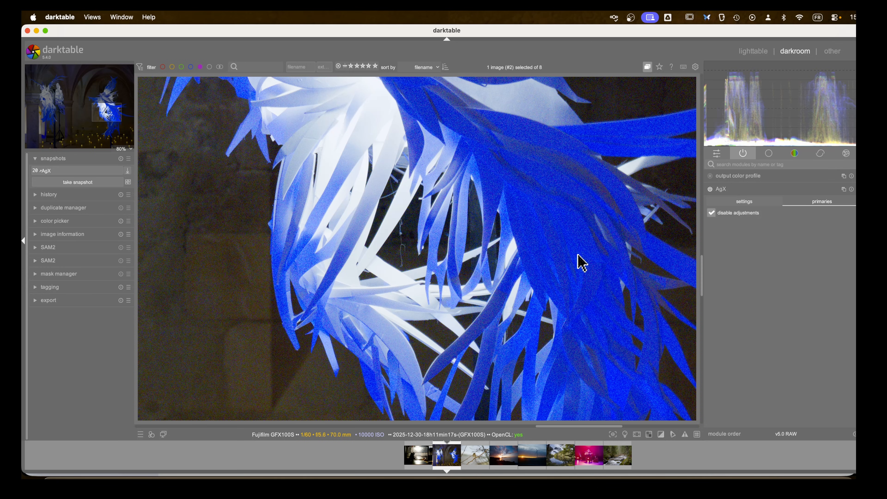
click(710, 213)
scroll(565, 283, down, 3)
scroll(568, 283, down, 3)
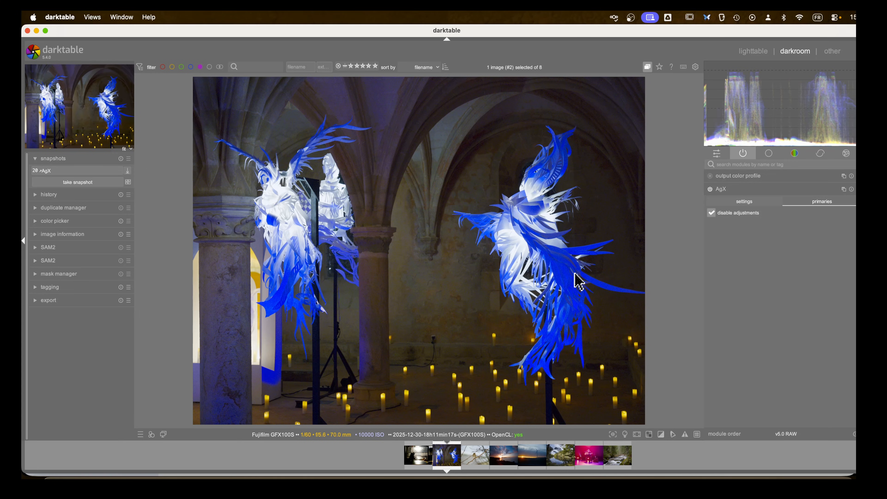
click(712, 213)
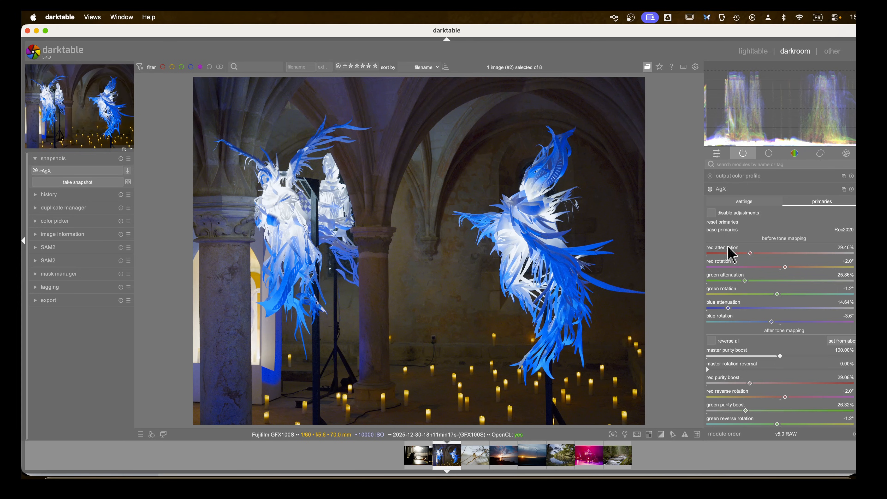
click(743, 202)
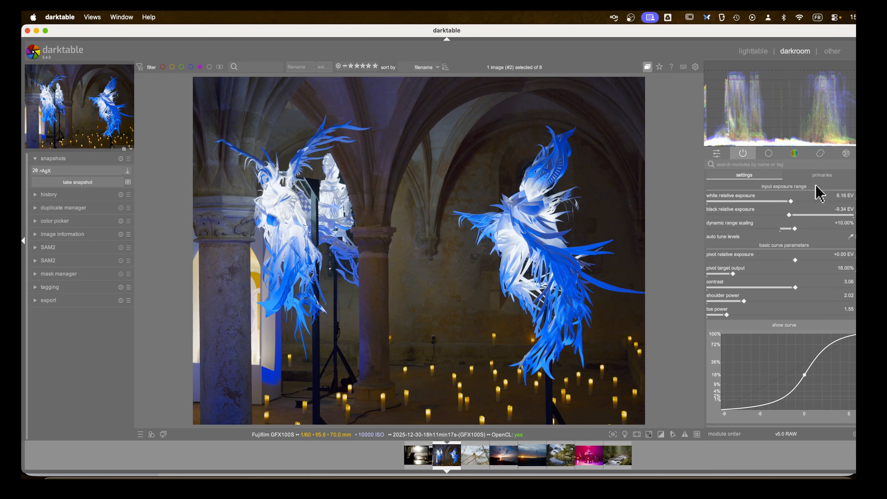
click(822, 176)
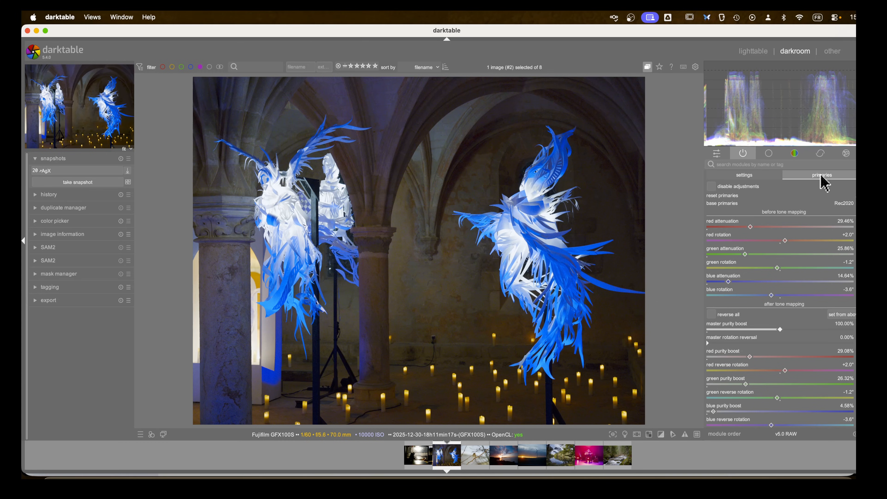
scroll(792, 210, up, 2)
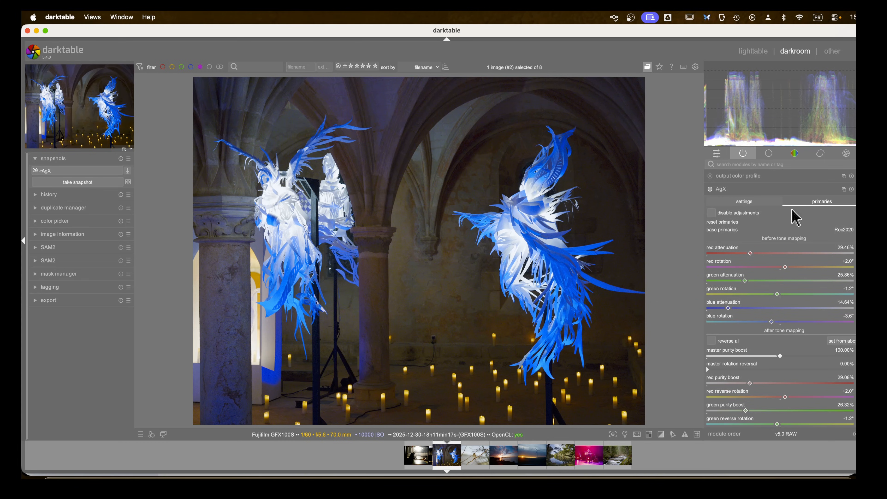
click(795, 154)
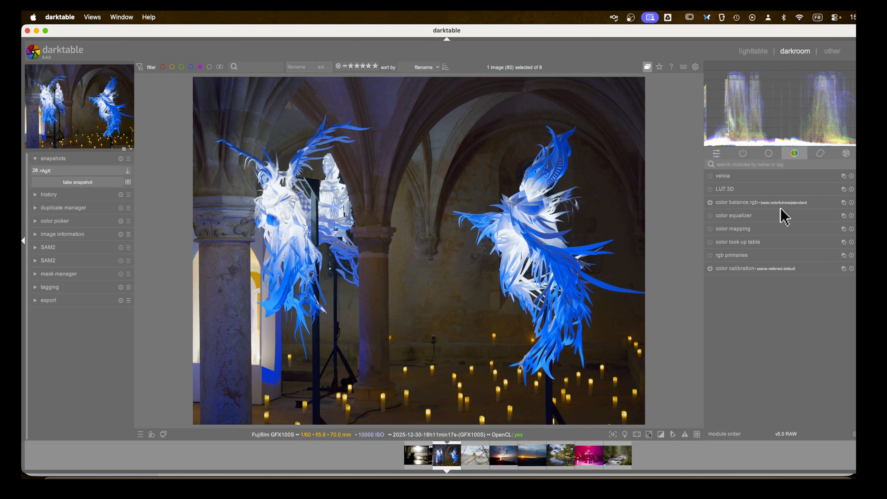
click(744, 153)
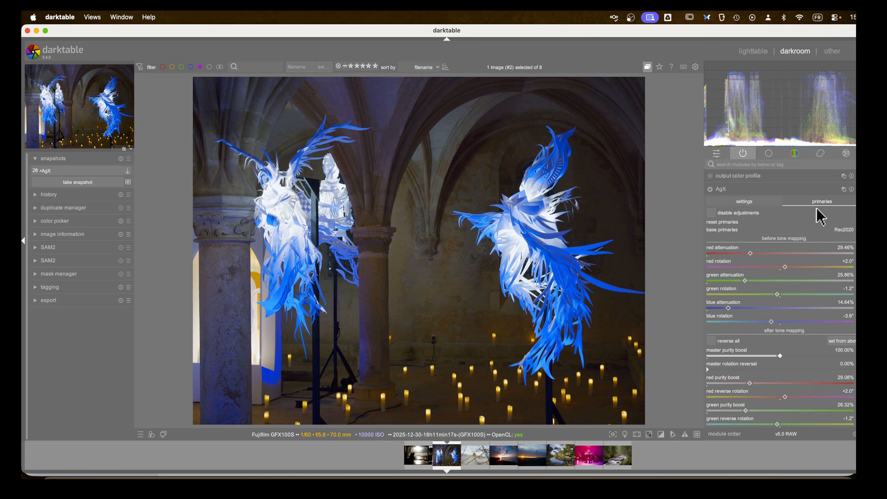
Try the blender-like and smooth primaries presets on the sculptures photo, and reset the AgX primaries to unmodified
scroll(820, 204, down, 1)
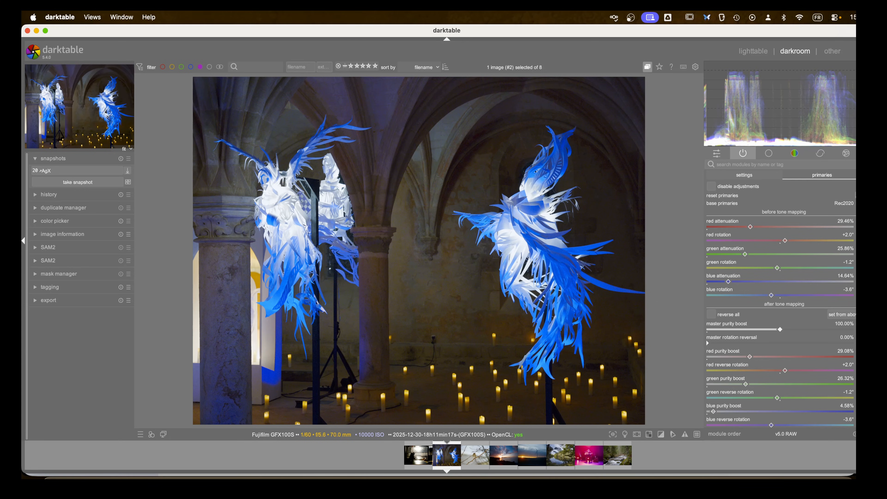
click(854, 195)
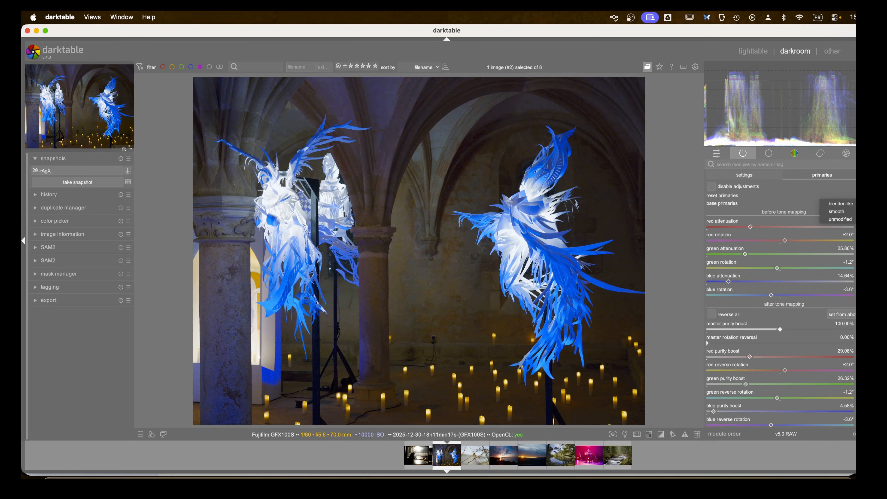
click(842, 205)
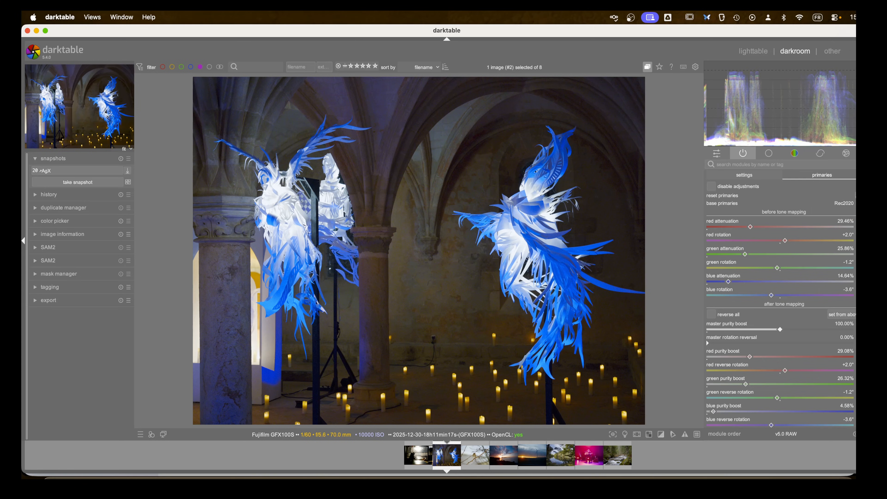
click(855, 197)
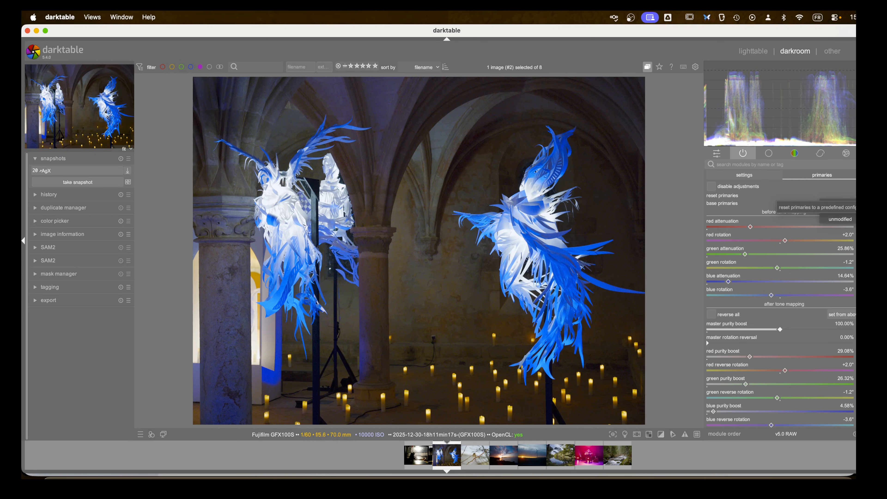
click(840, 219)
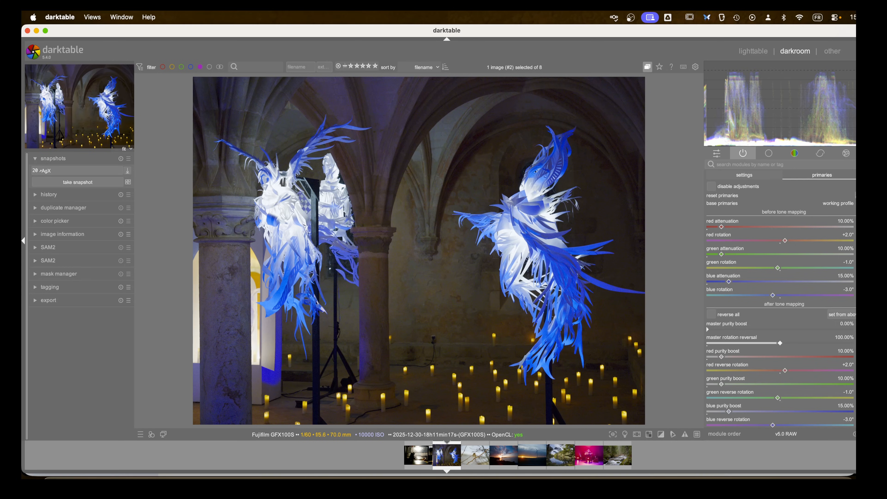
click(855, 196)
click(852, 219)
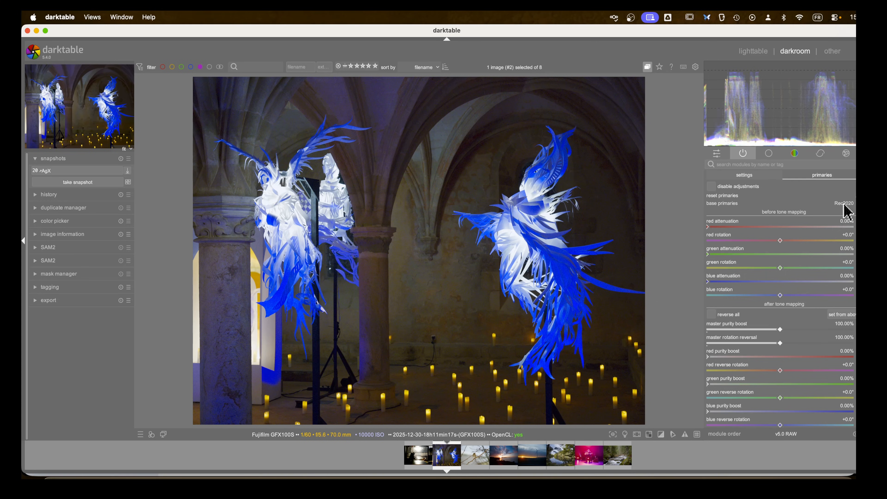
Toggle the AgX primaries adjustments off and on for comparison, and apply the smooth primaries preset to the sculptures photo
click(712, 187)
click(711, 187)
click(855, 196)
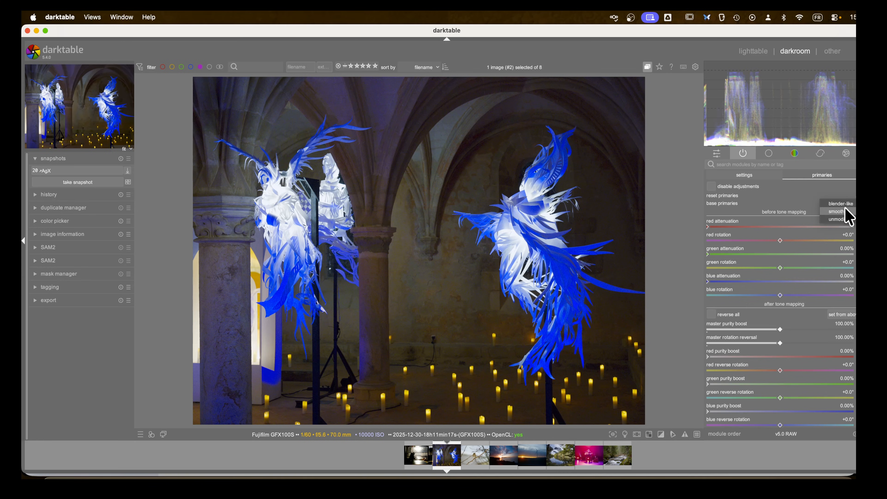
click(847, 212)
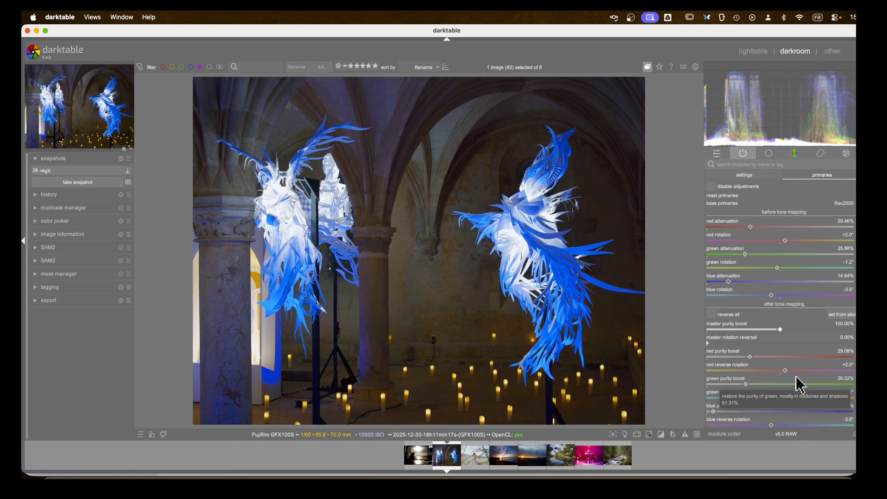
Set the before-tone-mapping blue attenuation to 44.27% and the blue rotation to -3.0°
scroll(796, 376, down, 2)
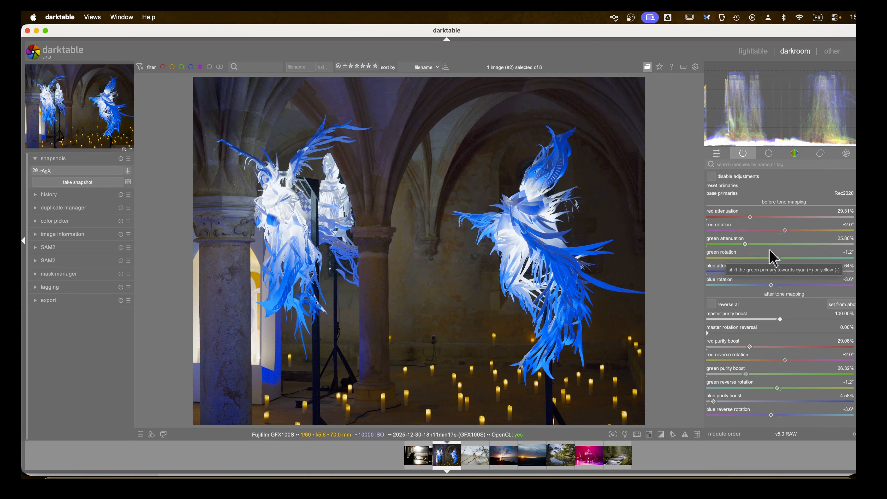
scroll(770, 249, down, 1)
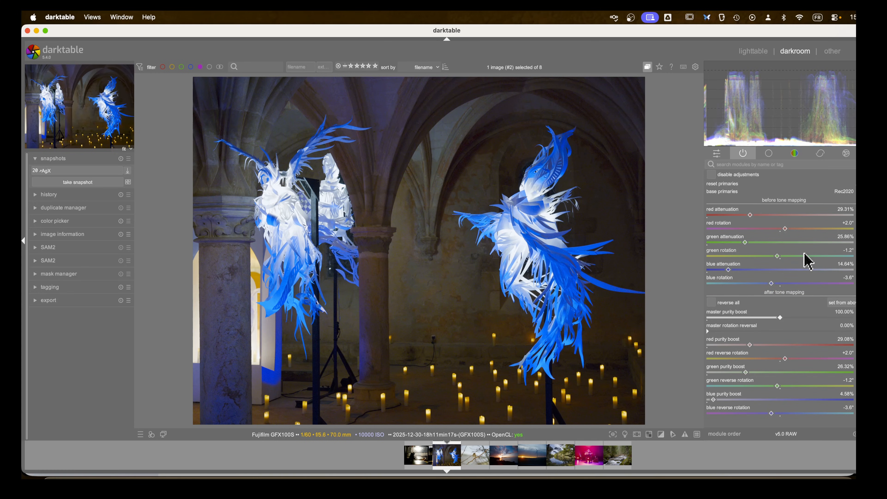
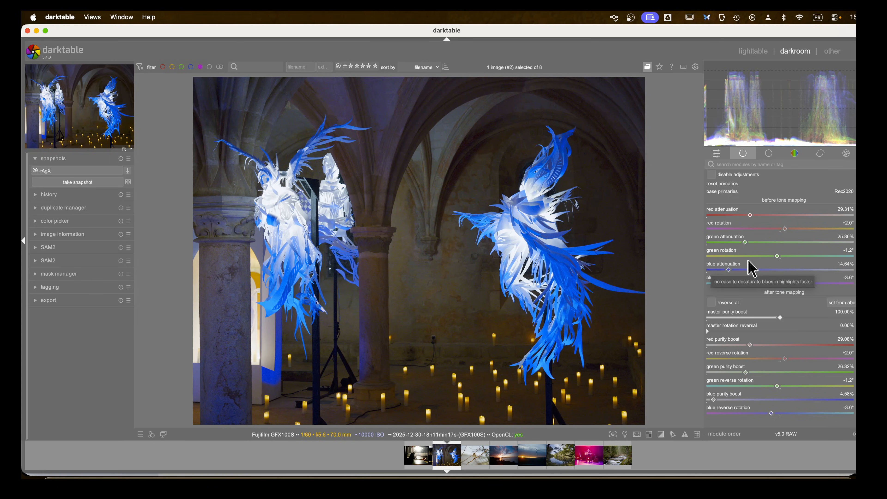
click(728, 269)
mouse_move(730, 272)
mouse_down()
mouse_move(792, 273)
mouse_move(701, 272)
mouse_move(772, 271)
mouse_up()
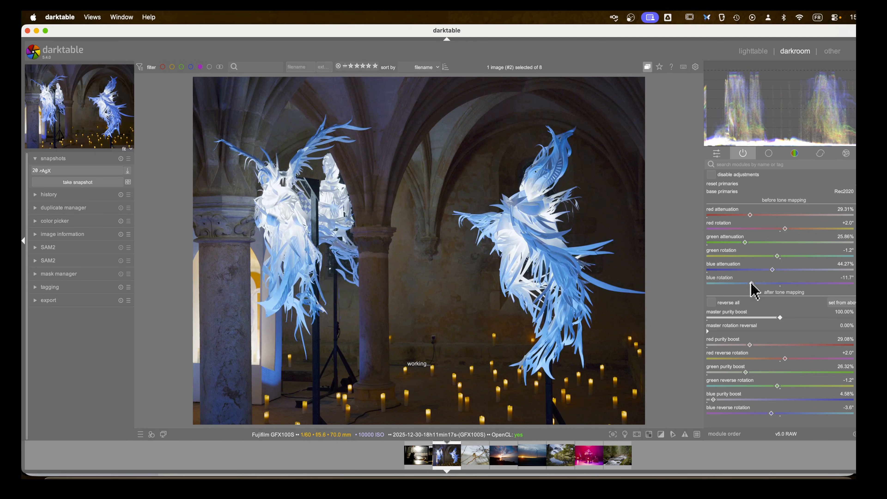
mouse_move(771, 283)
mouse_down()
mouse_move(833, 284)
mouse_move(685, 286)
mouse_move(781, 285)
mouse_move(770, 283)
mouse_up()
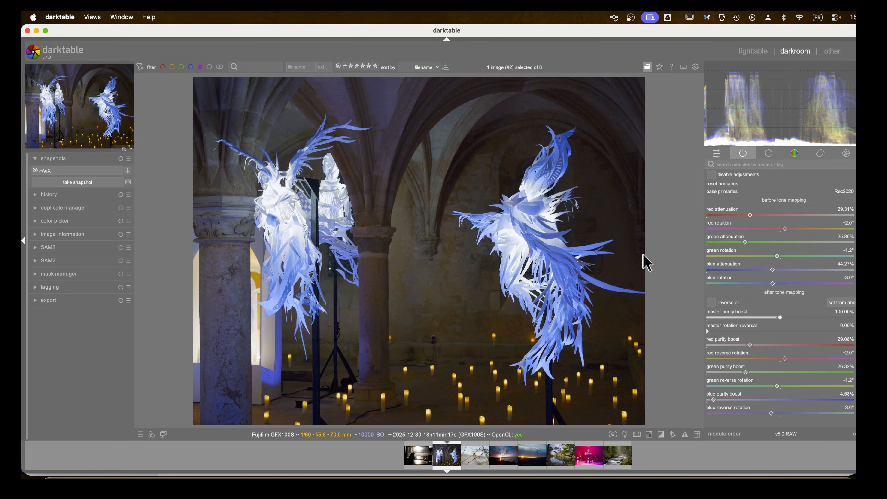
Check the AgX tone settings briefly, and set the after-tone-mapping blue purity boost to 22.13%
scroll(746, 186, up, 2)
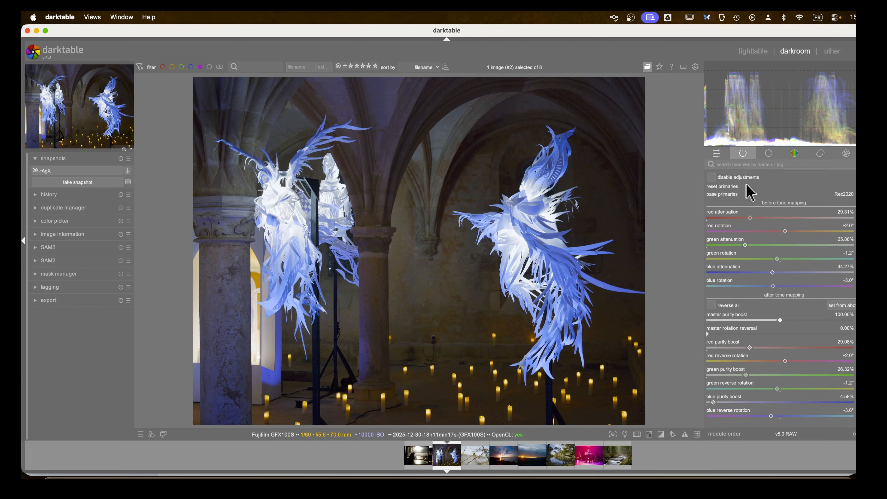
click(733, 202)
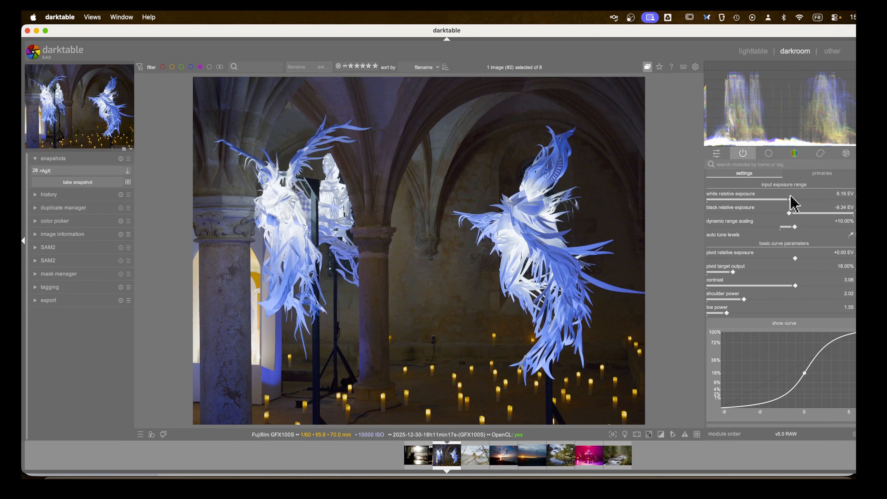
scroll(796, 266, up, 2)
click(821, 203)
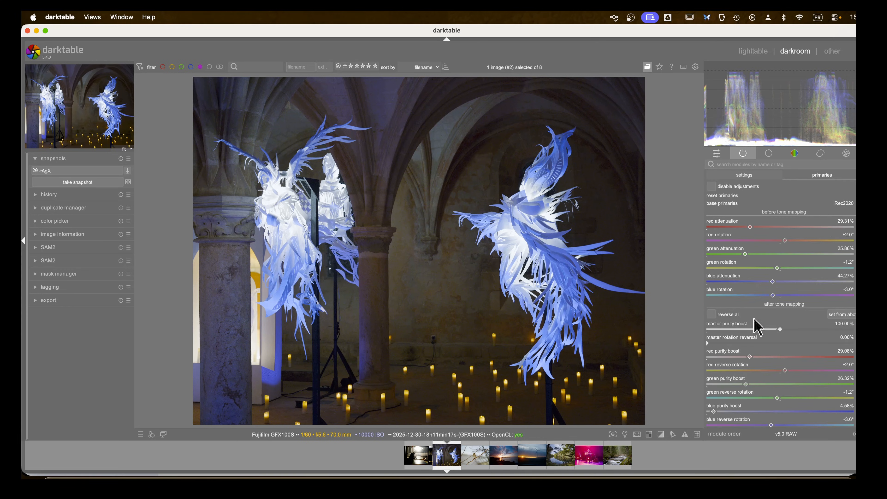
scroll(755, 323, down, 3)
scroll(774, 299, down, 1)
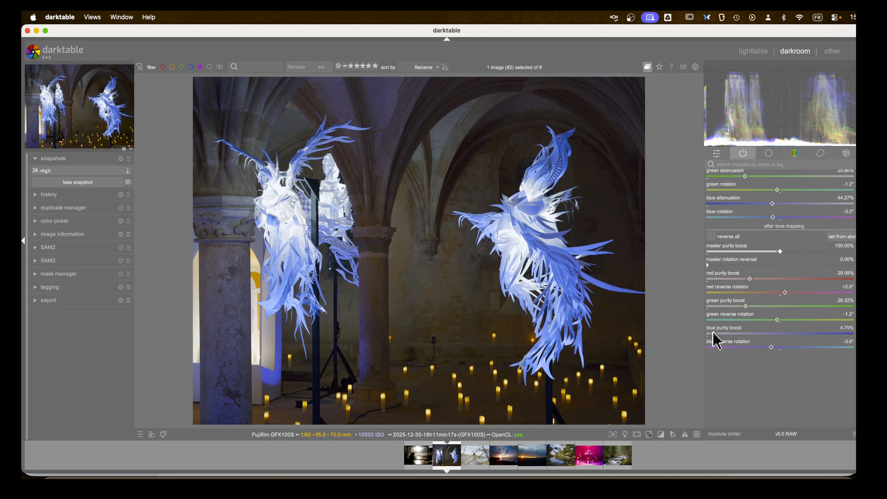
scroll(756, 211, up, 1)
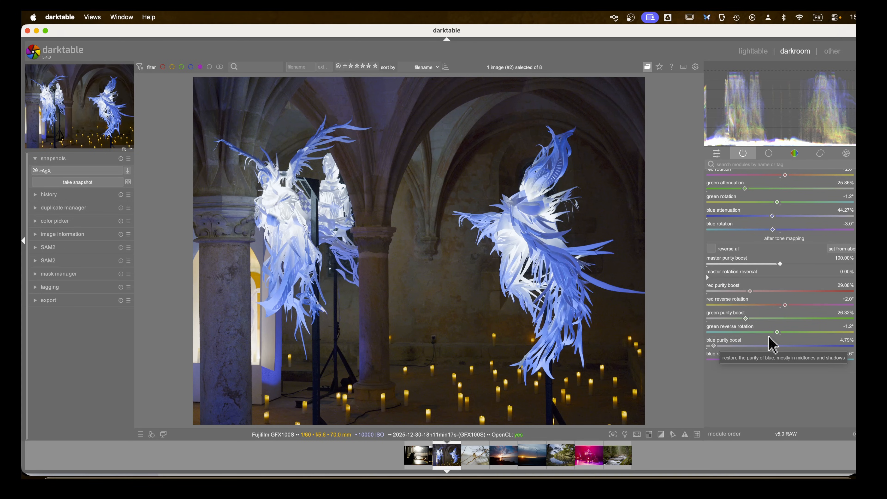
scroll(763, 346, up, 1)
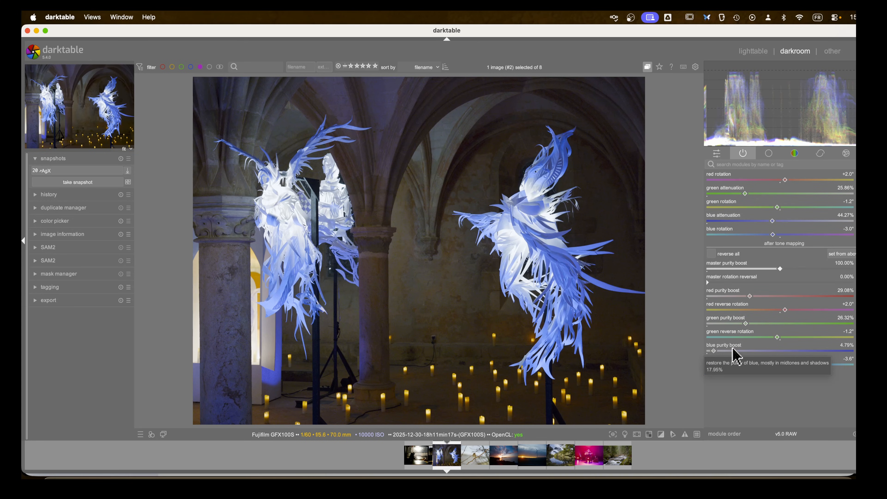
drag(714, 350, 739, 349)
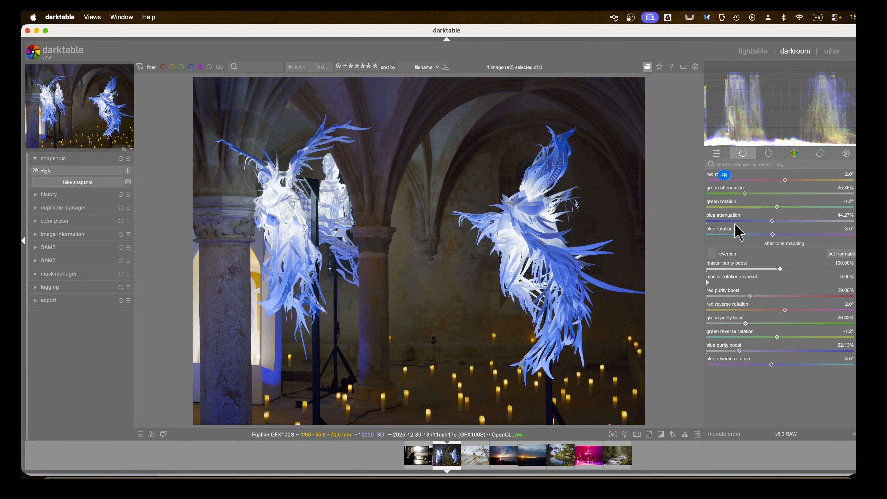
Inspect the right sculpture's blue feathers up close while trying the reverse all option on and off after tone mapping
scroll(573, 278, up, 4)
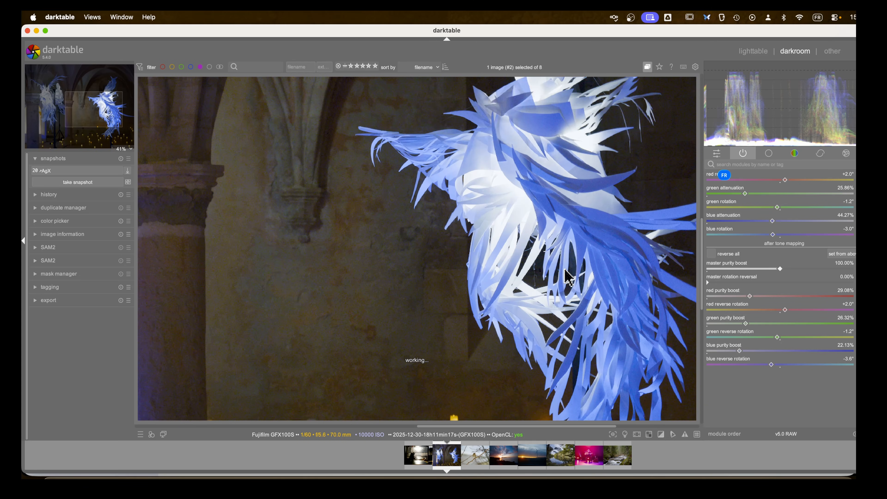
scroll(568, 278, up, 3)
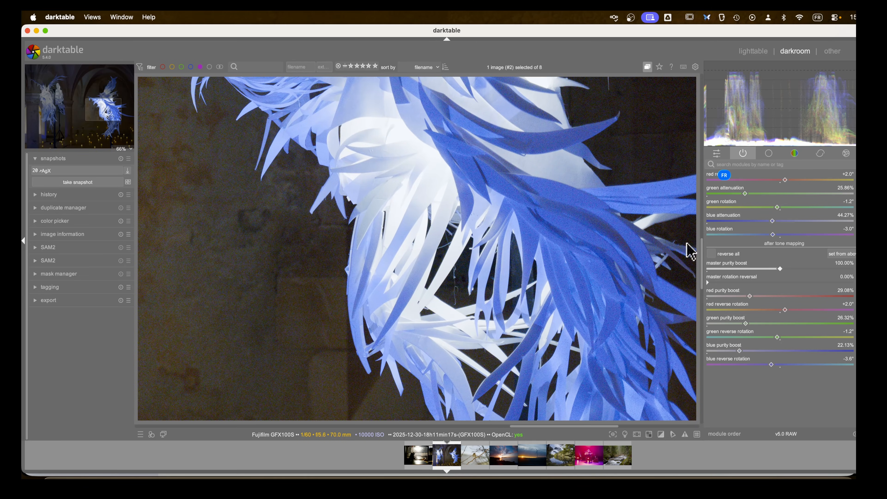
scroll(765, 277, up, 2)
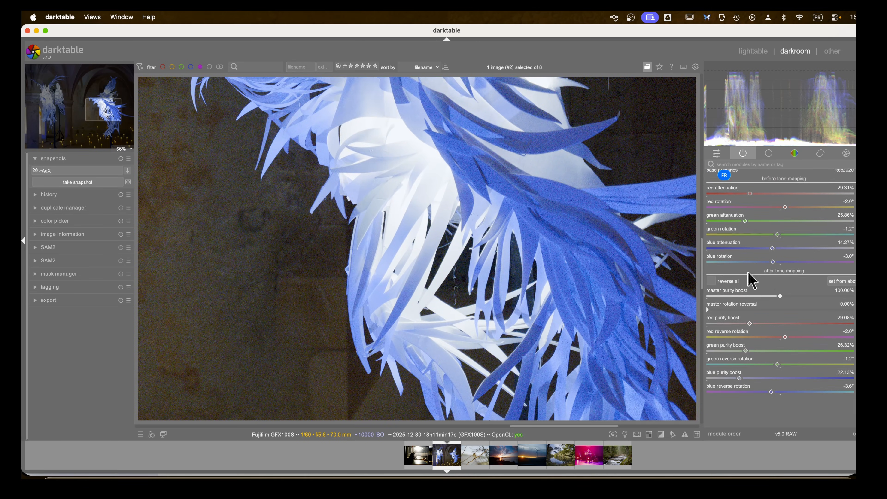
click(712, 282)
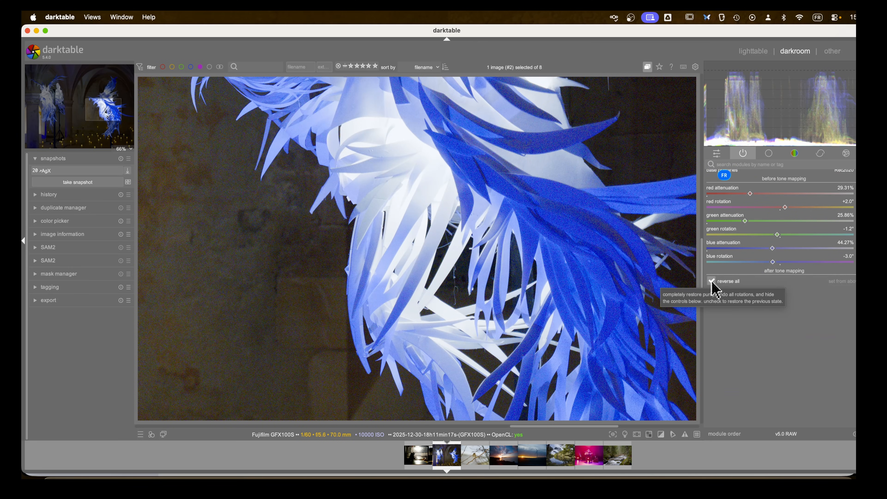
click(711, 281)
click(712, 282)
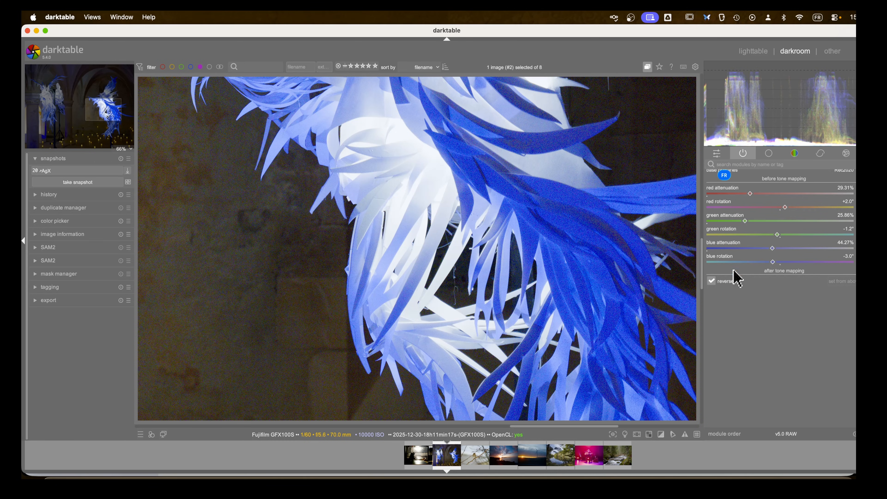
click(711, 281)
Adjust the feathers' blue hue by setting the blue rotation to -5.7° and the blue reverse rotation to -2.3°
scroll(740, 300, down, 1)
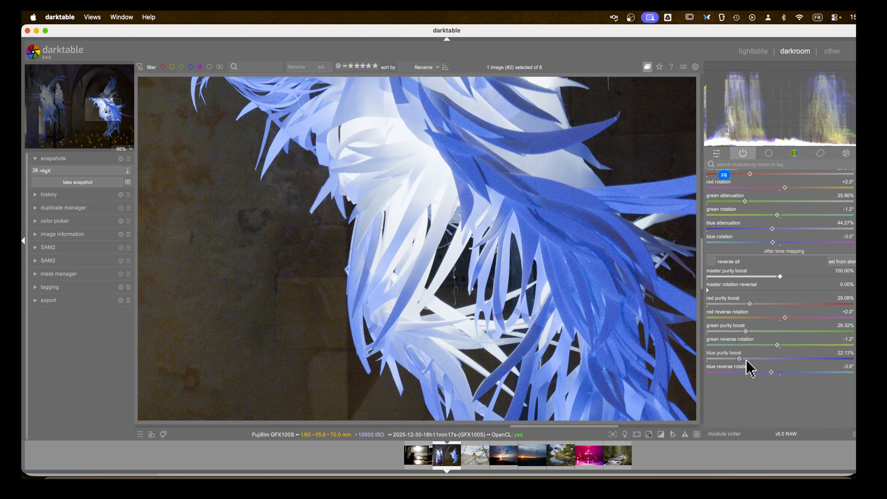
scroll(750, 367, up, 1)
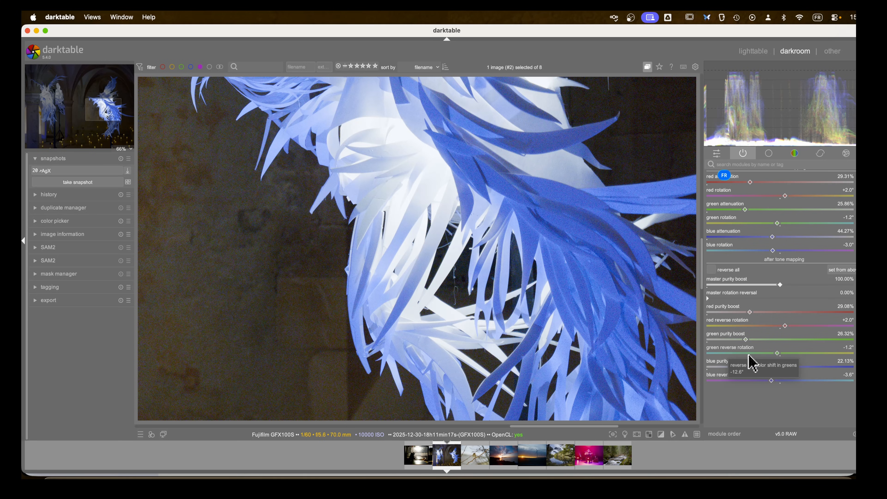
scroll(710, 266, down, 1)
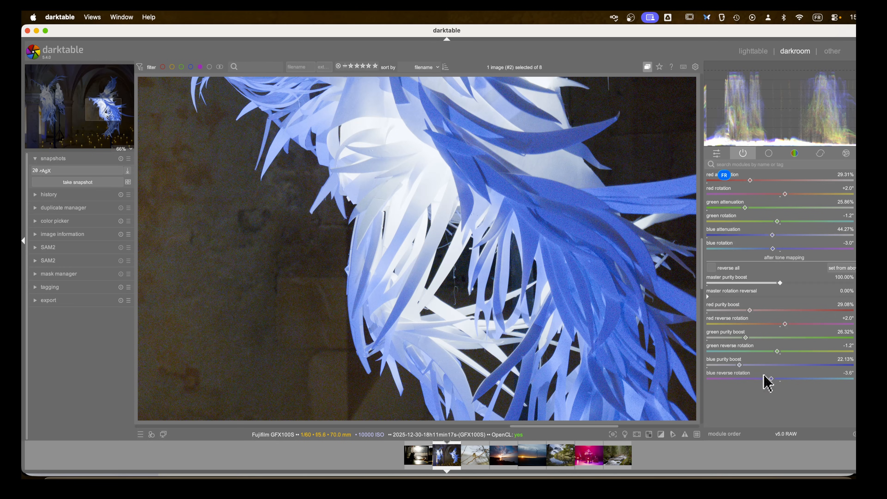
drag(772, 378, 780, 379)
drag(786, 379, 776, 379)
drag(768, 248, 740, 249)
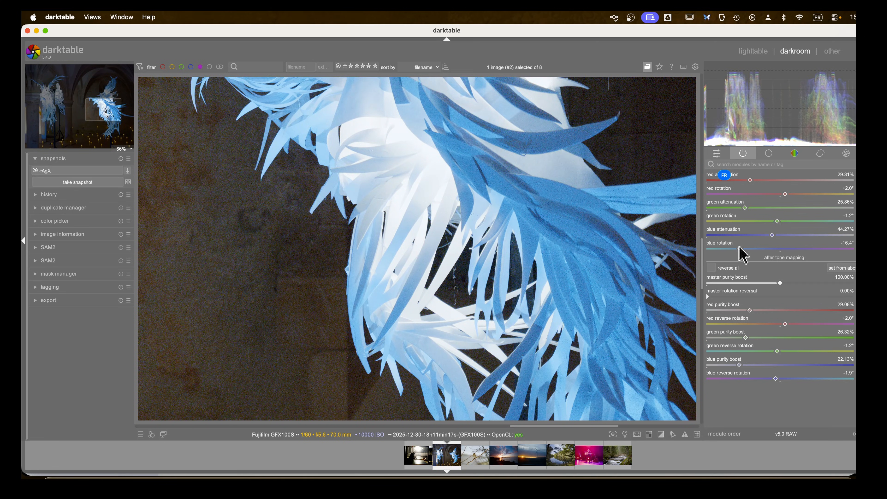
mouse_move(776, 378)
mouse_down()
mouse_move(786, 382)
mouse_move(726, 377)
mouse_move(852, 378)
mouse_move(734, 378)
mouse_move(760, 378)
mouse_up()
drag(740, 248, 771, 251)
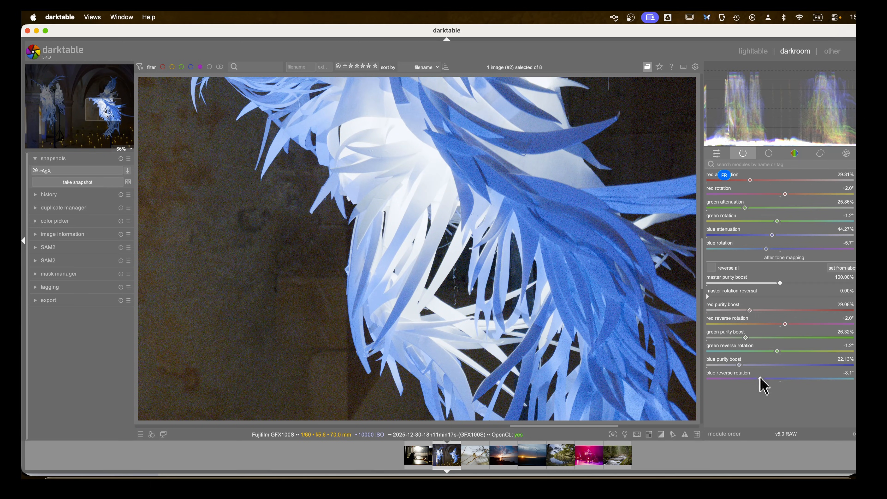
mouse_move(762, 379)
mouse_down()
mouse_move(796, 378)
mouse_move(725, 379)
mouse_move(807, 378)
mouse_move(710, 377)
mouse_move(799, 378)
mouse_move(739, 378)
mouse_move(774, 378)
mouse_up()
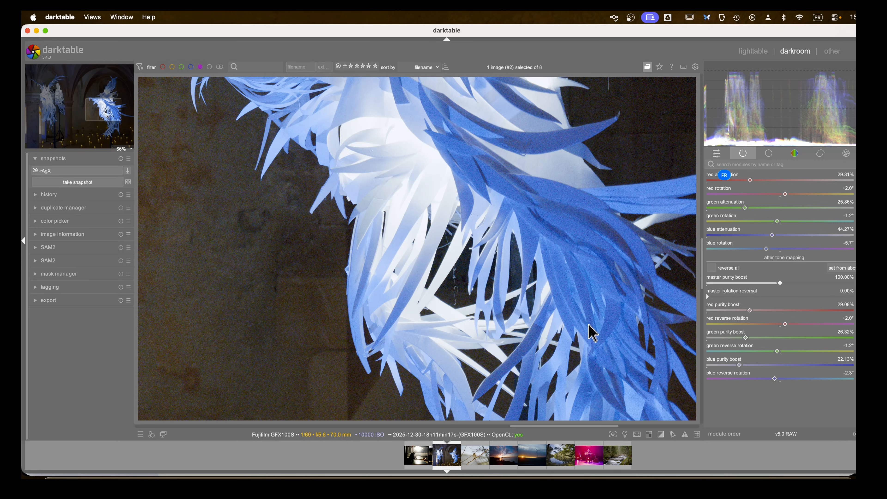
Overlay the existing AgX snapshot on the full sculptures photo, and clear the snapshots list
scroll(588, 325, down, 6)
scroll(590, 332, down, 2)
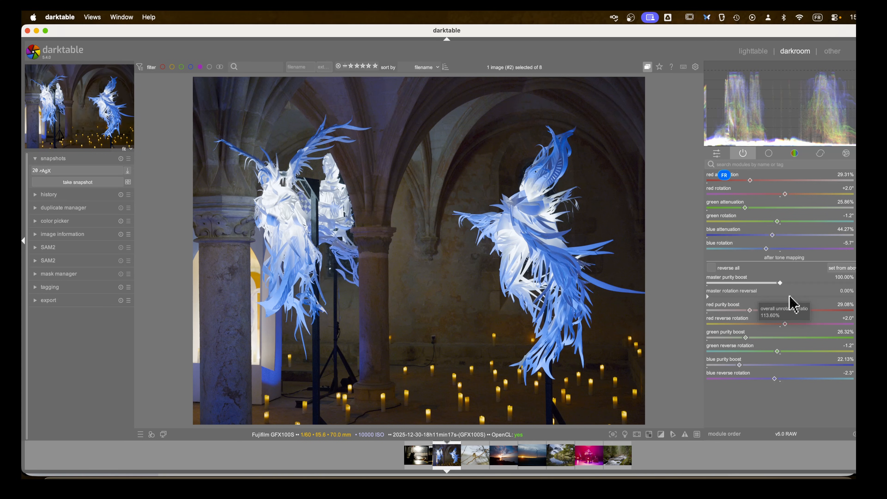
click(71, 171)
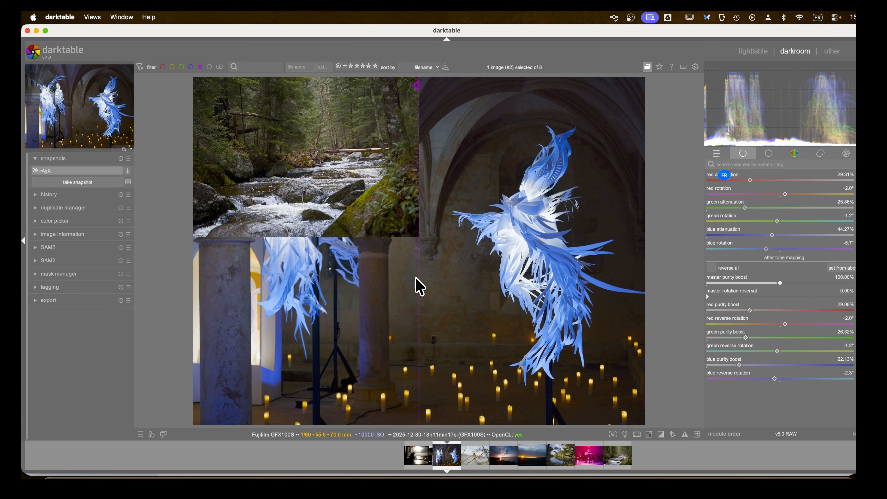
click(120, 159)
Take a snapshot of the sculptures photo with the AgX primaries adjustments disabled, and enable the adjustments again
scroll(745, 189, up, 4)
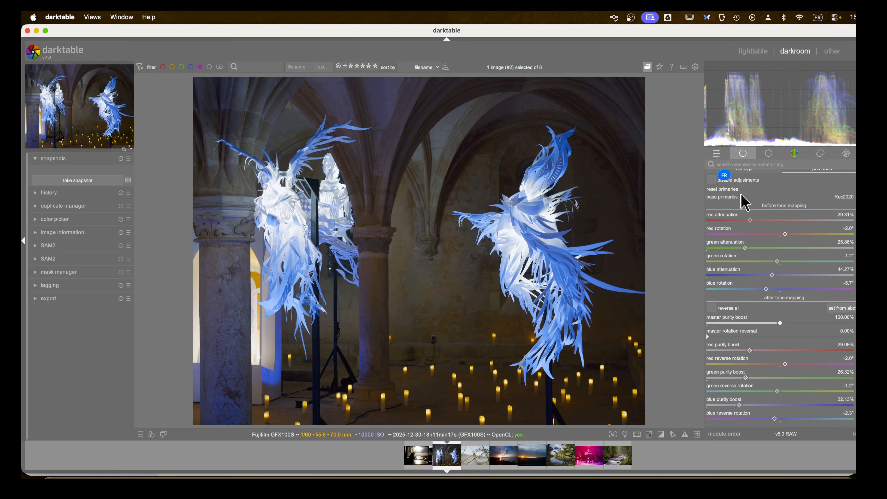
click(712, 208)
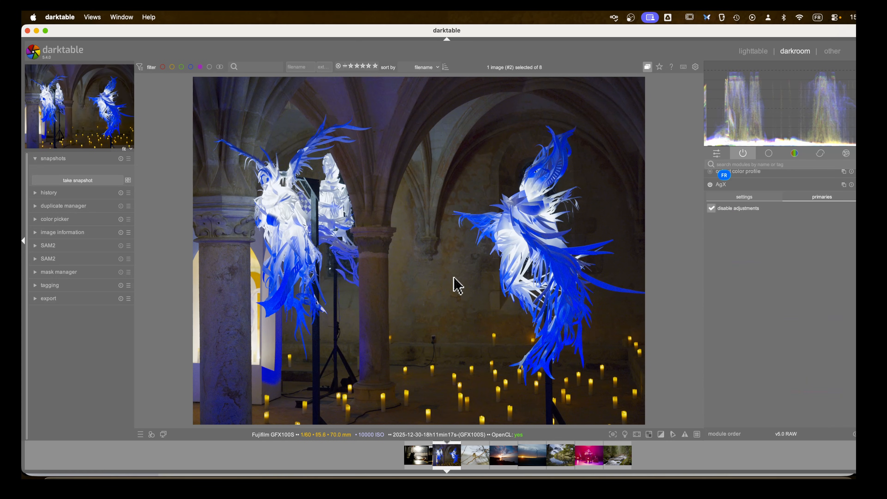
click(69, 181)
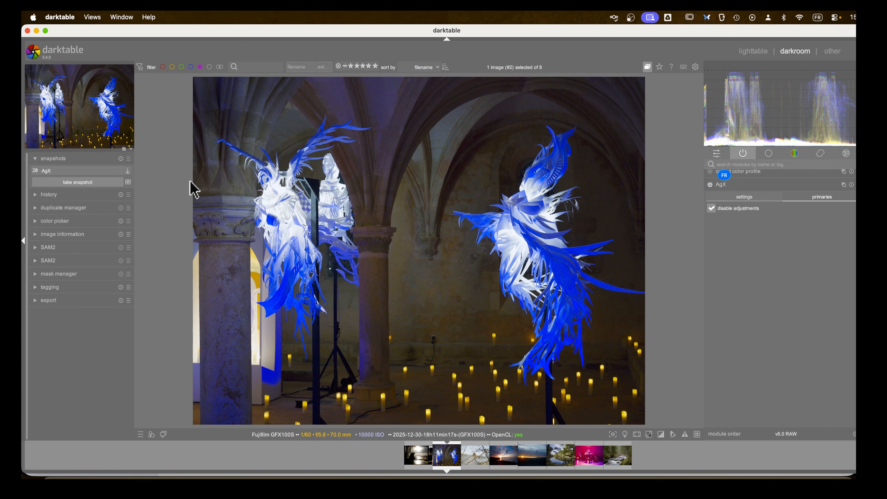
click(711, 209)
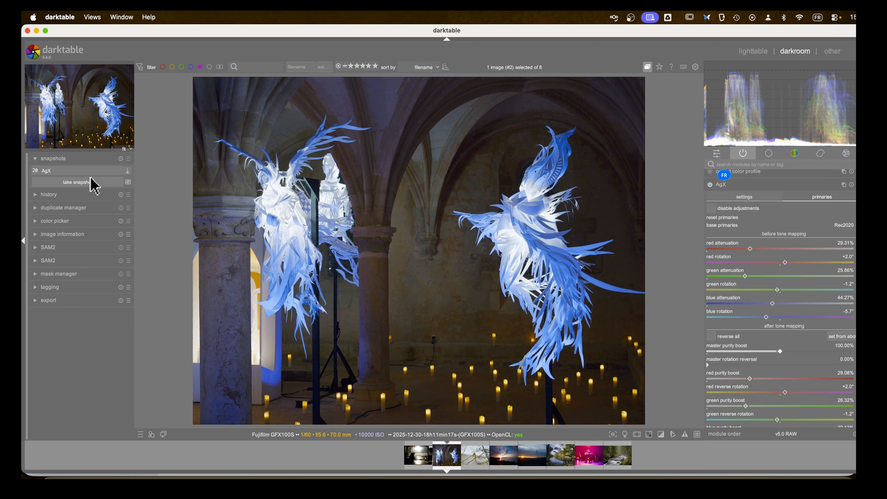
Compare the new AgX snapshot with the current edit by moving the split line across the sculptures, and hide the snapshot
click(73, 171)
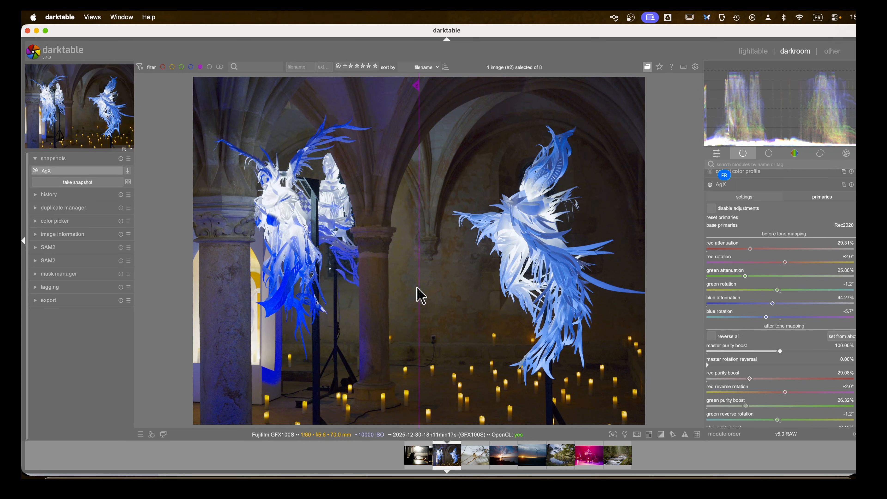
drag(418, 295, 121, 253)
click(77, 172)
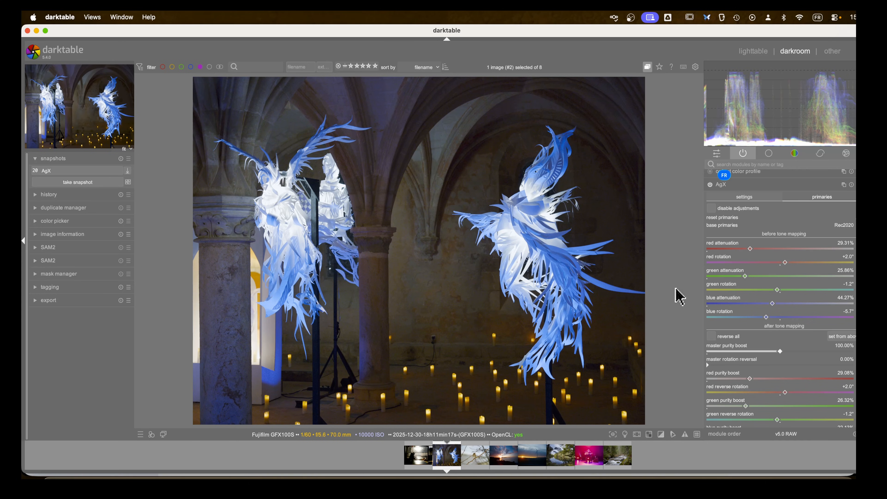
scroll(800, 326, down, 1)
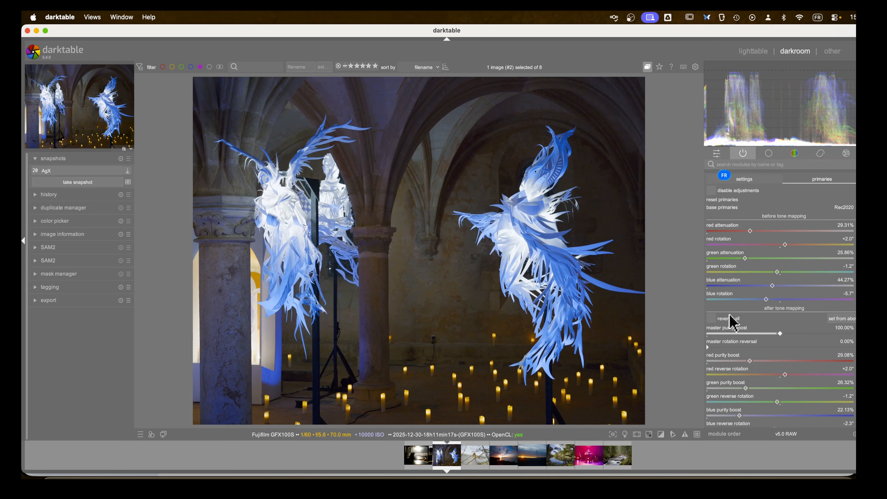
scroll(730, 317, down, 1)
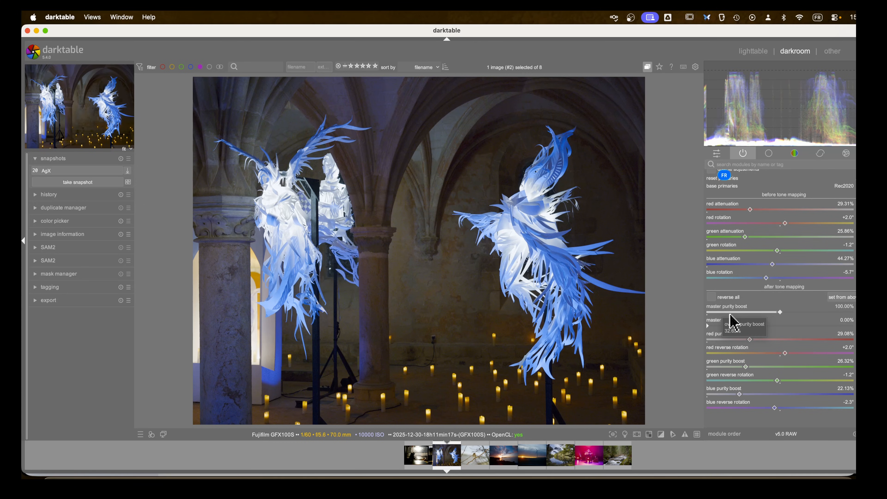
Set the sculptures photo's after-tone-mapping primaries from the before-tone-mapping values above them
scroll(793, 335, up, 1)
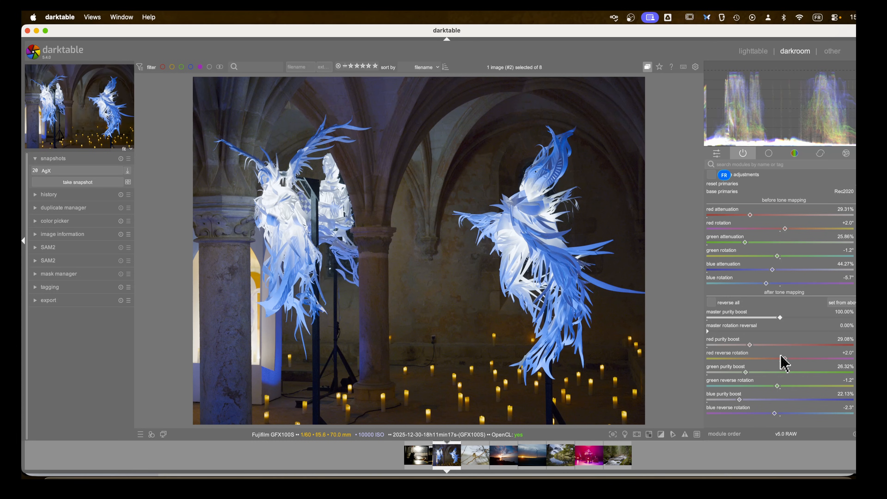
click(845, 303)
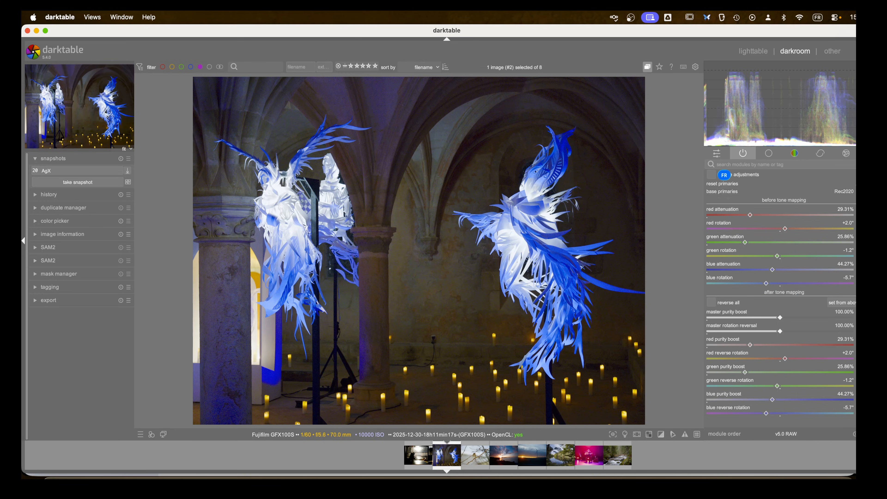
Reset the sculptures' primaries to blender-like, and tune the blues with 48.45% blue attenuation and 25.42% blue purity boost
click(848, 192)
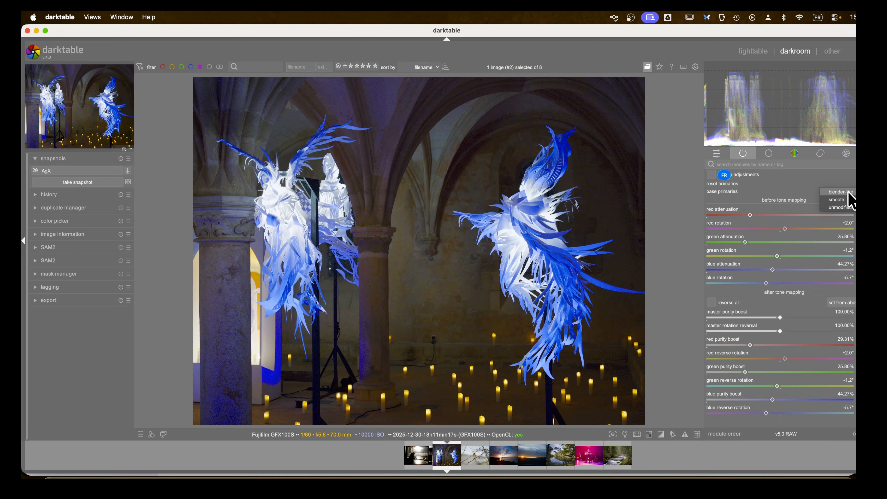
click(849, 199)
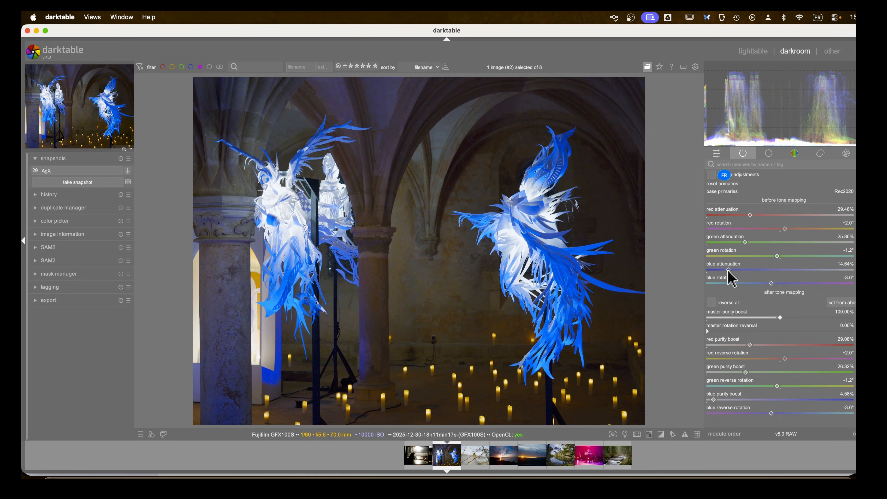
mouse_move(729, 270)
mouse_down()
mouse_move(792, 270)
mouse_move(778, 270)
mouse_up()
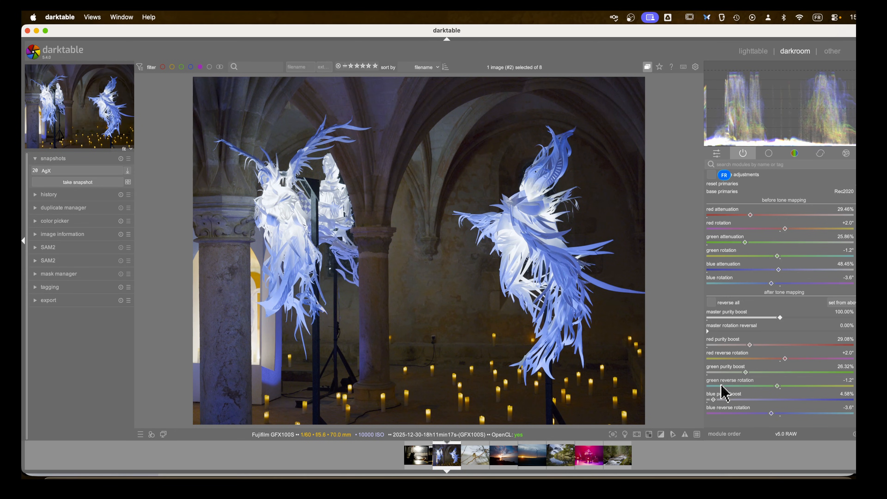
drag(715, 399, 733, 400)
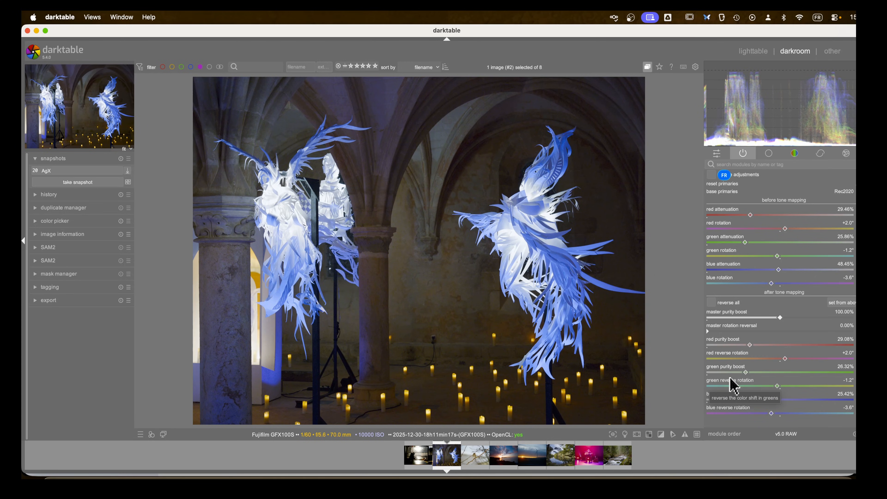
Open the guitarist's stage photo and auto tune its AgX exposure levels over nearly the whole image
scroll(597, 461, down, 5)
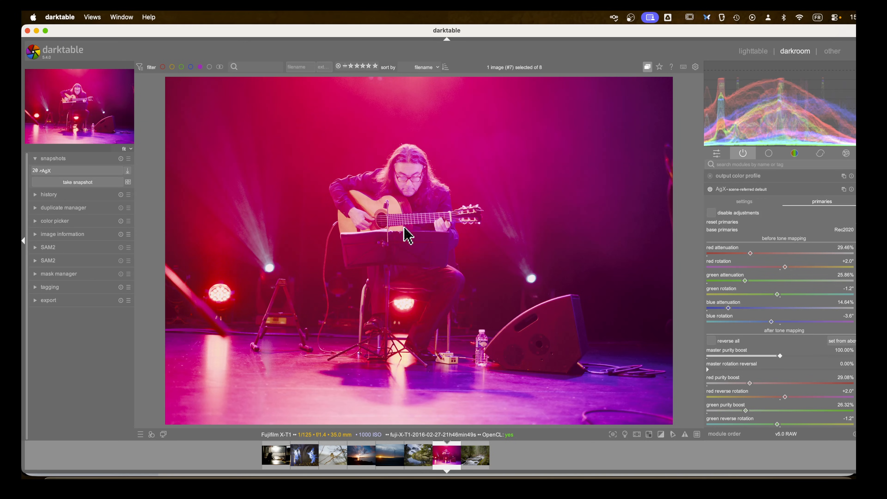
click(748, 202)
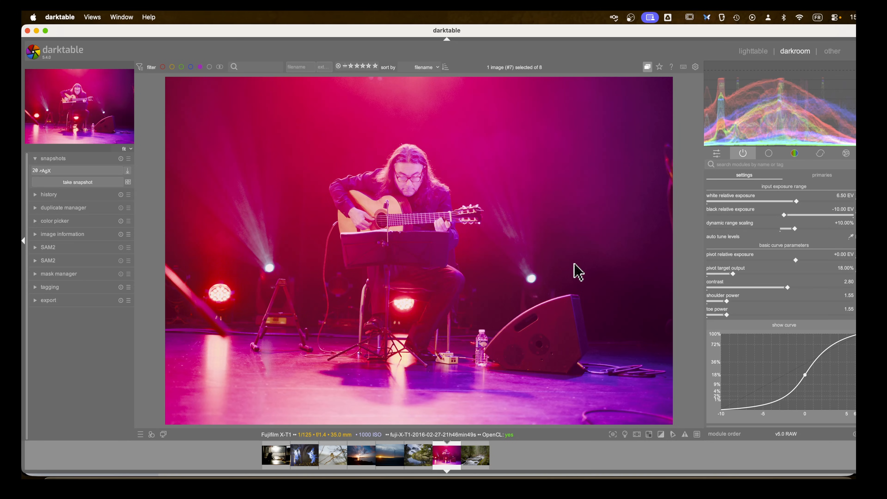
scroll(740, 261, up, 1)
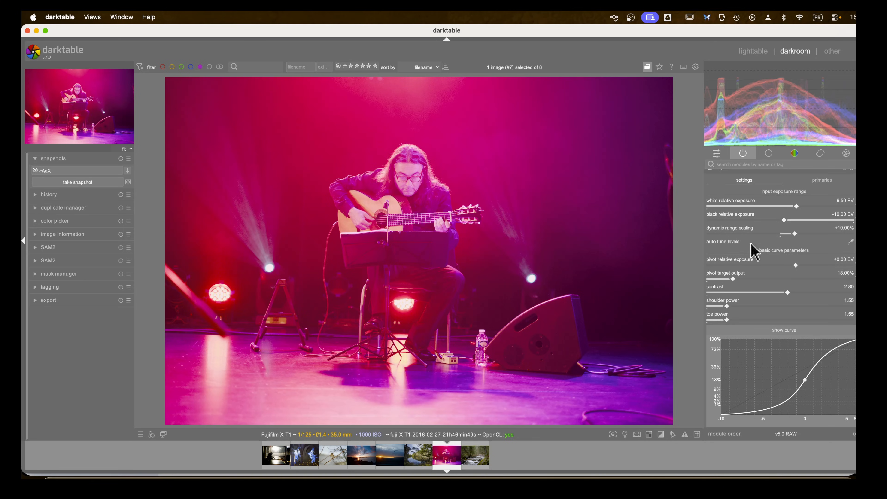
scroll(827, 242, down, 1)
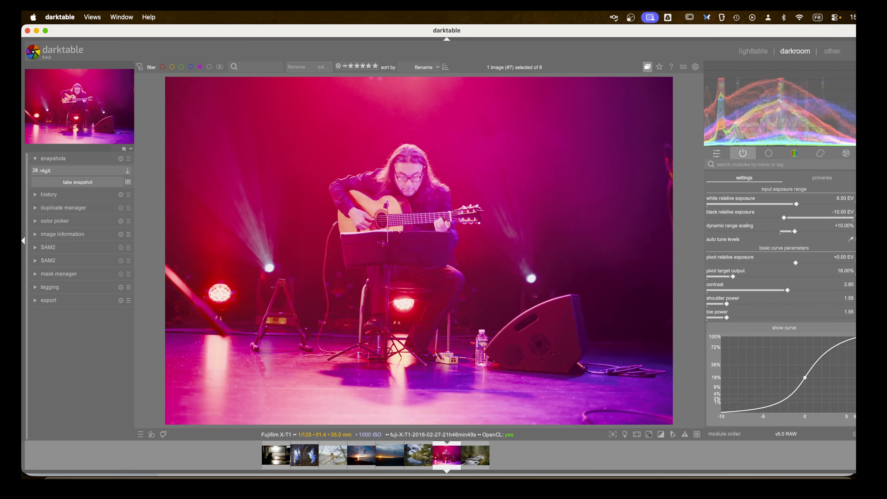
click(850, 239)
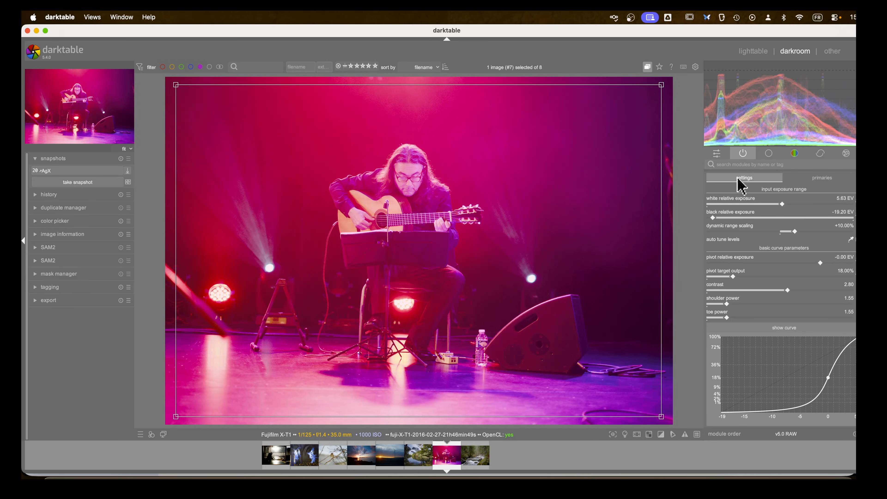
Set the curve's pivot exposure and target output by sampling the area around the guitar and the musician's face
scroll(738, 179, down, 1)
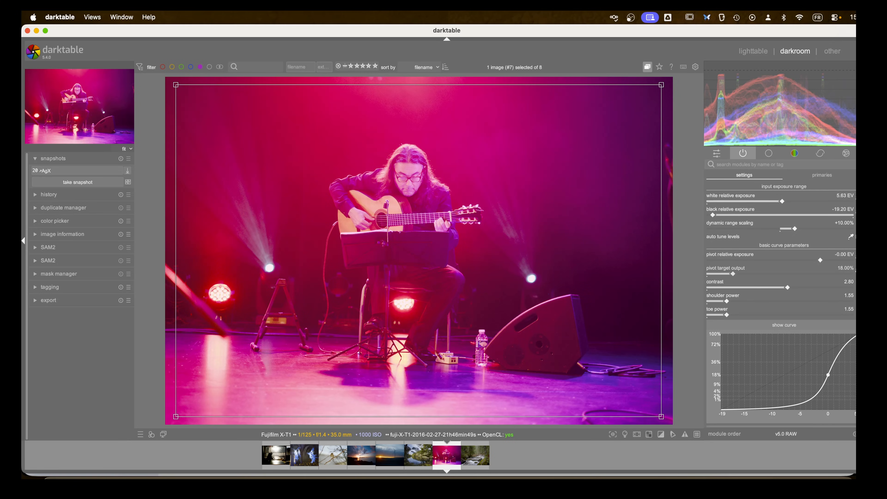
drag(358, 181, 447, 226)
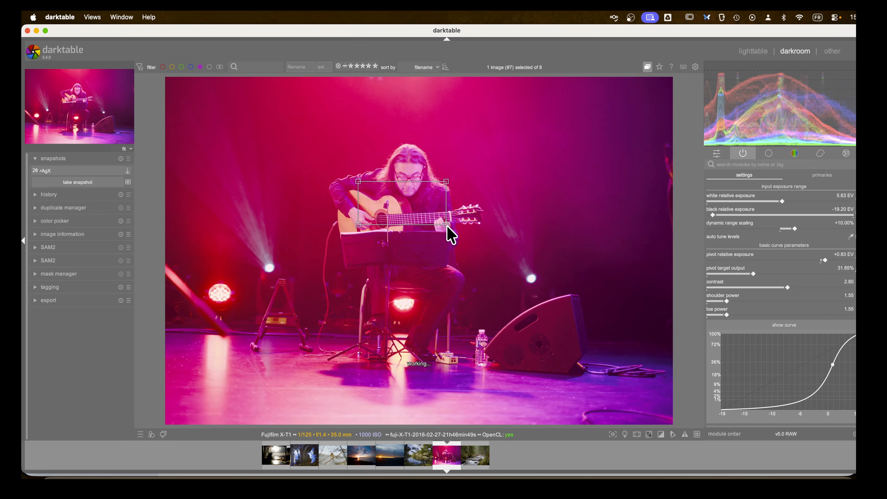
drag(447, 182, 435, 181)
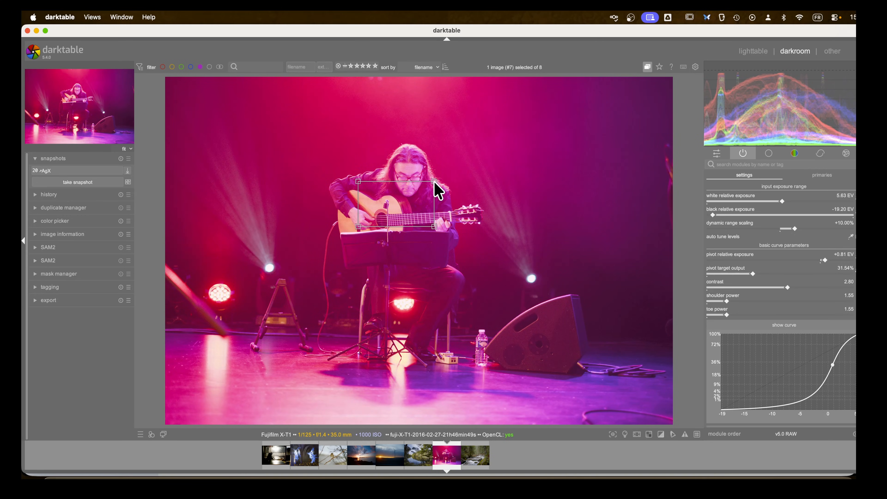
Strengthen the tone curve with contrast 4.07, shoulder power 1.57 and toe power 1.73
drag(788, 289, 827, 287)
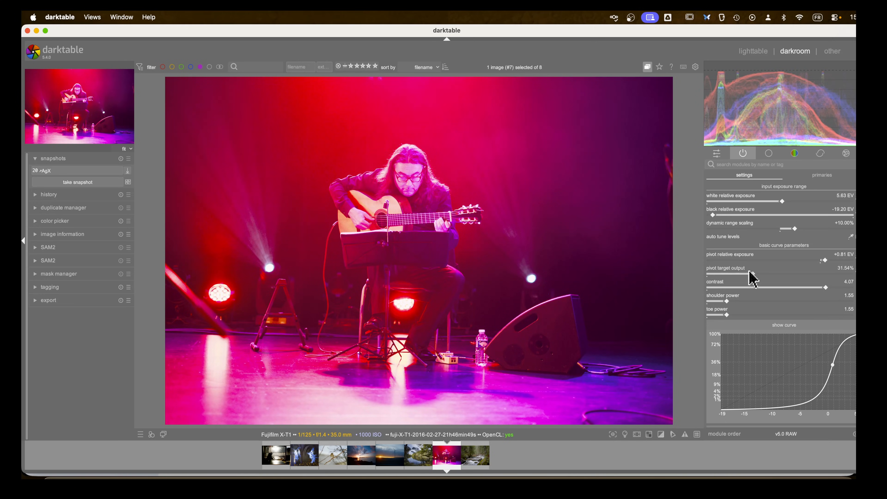
mouse_move(733, 301)
mouse_down()
mouse_move(821, 307)
mouse_move(717, 308)
mouse_move(818, 309)
mouse_move(725, 306)
mouse_move(784, 307)
mouse_move(727, 305)
mouse_move(738, 317)
mouse_move(846, 316)
mouse_move(719, 317)
mouse_move(755, 313)
mouse_move(733, 310)
mouse_up()
scroll(745, 308, down, 5)
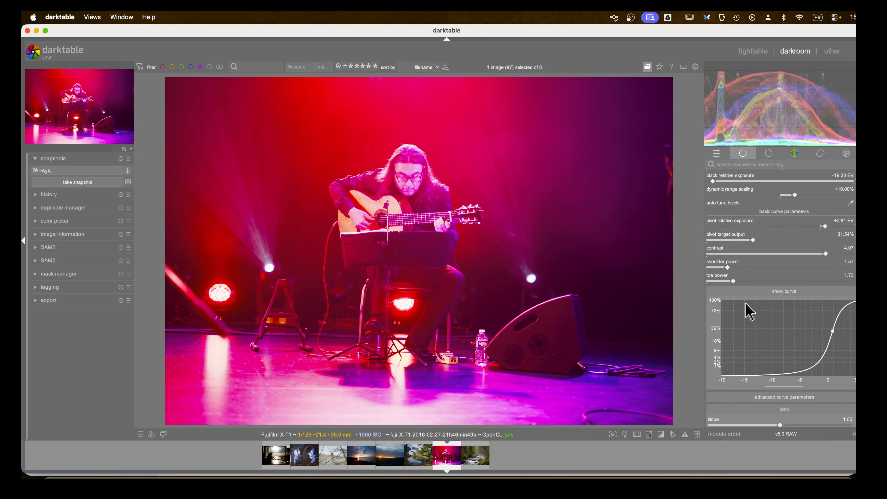
scroll(771, 392, up, 6)
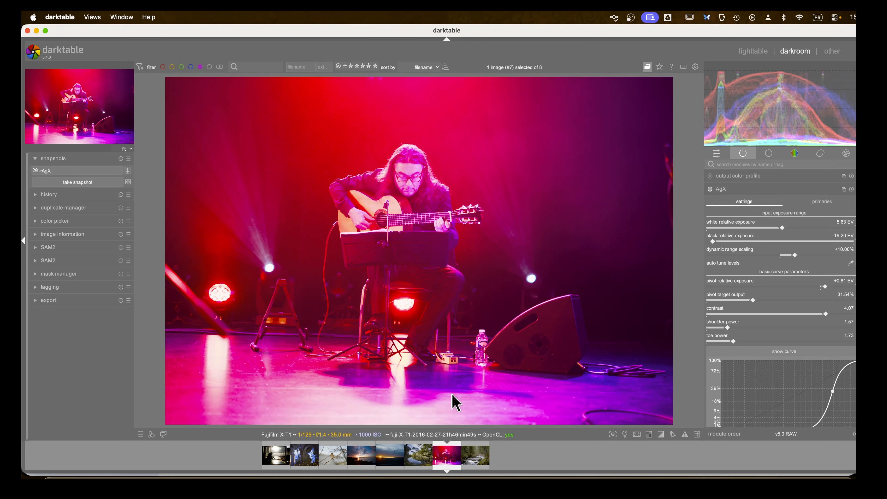
Try a higher red attenuation in the AgX primaries of the stage photo, and undo it
click(817, 203)
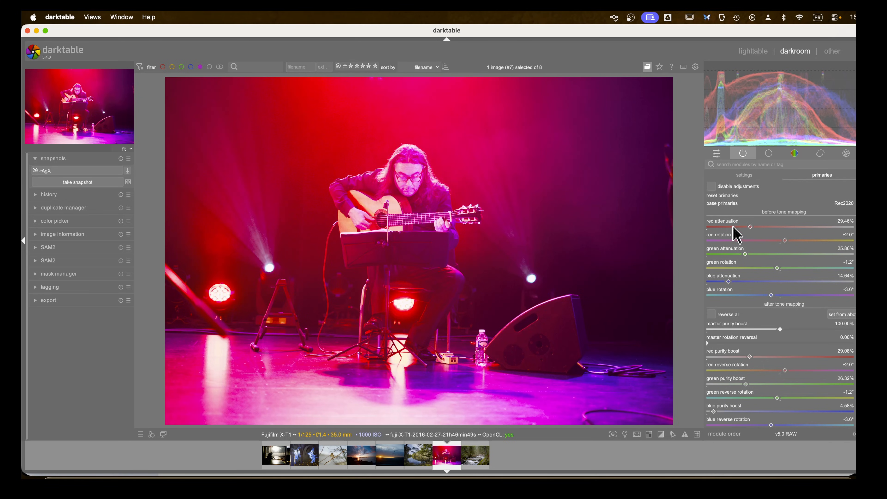
mouse_move(750, 227)
mouse_down()
mouse_move(790, 227)
mouse_move(773, 227)
mouse_up()
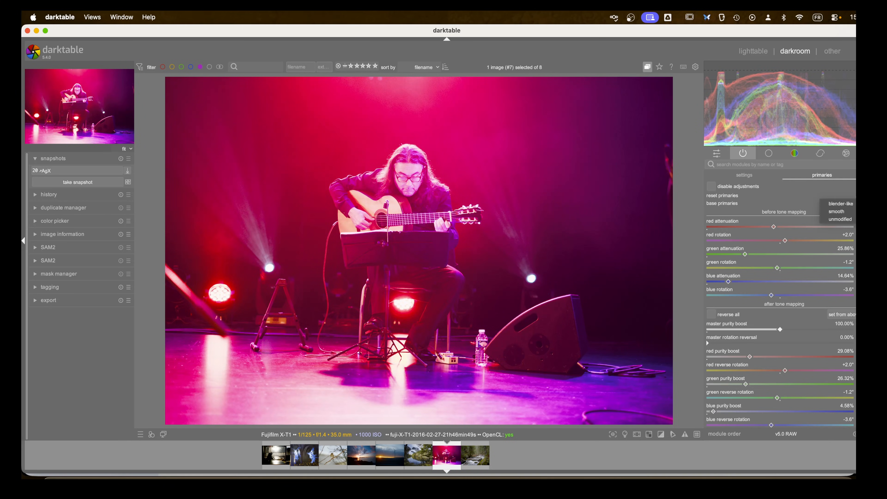
key(ctrl+z)
Compare the primaries presets on the stage photo by applying smooth, unmodified and blender-like in turn
click(853, 203)
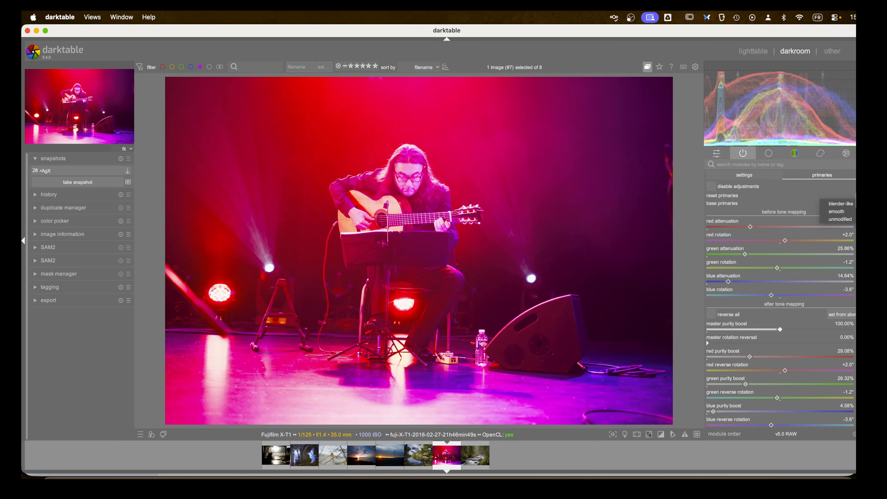
click(846, 220)
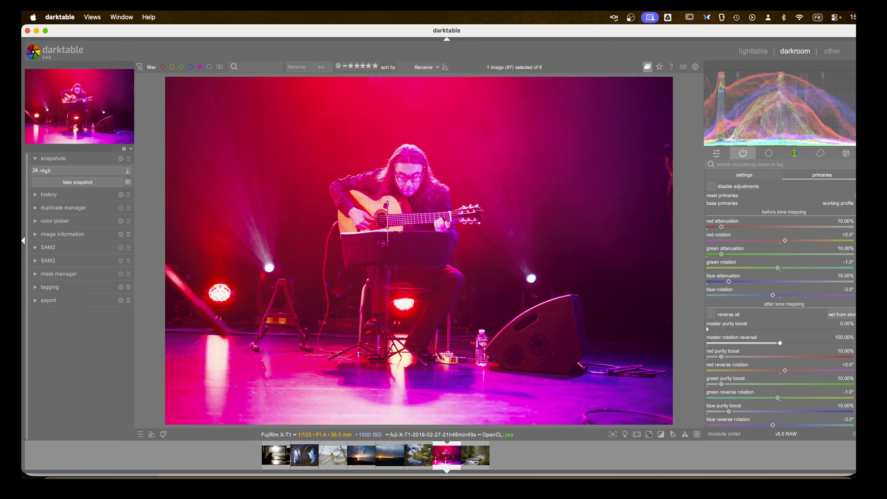
click(853, 196)
click(848, 220)
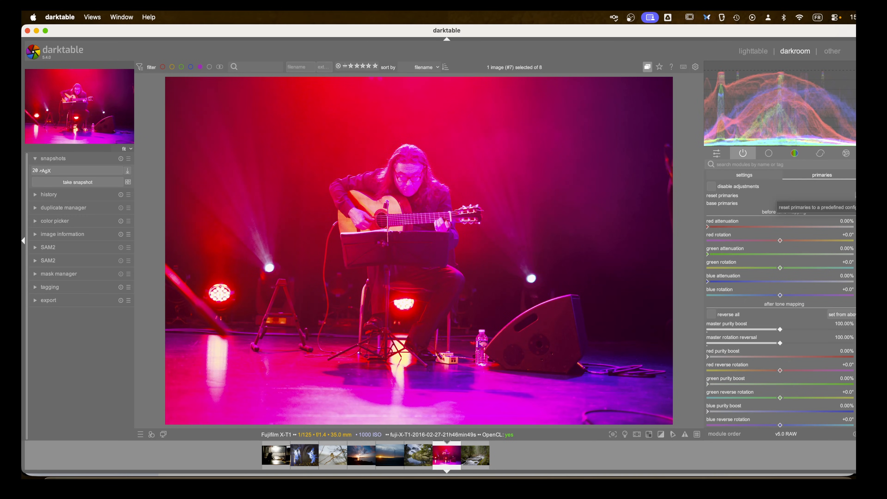
click(857, 196)
click(848, 201)
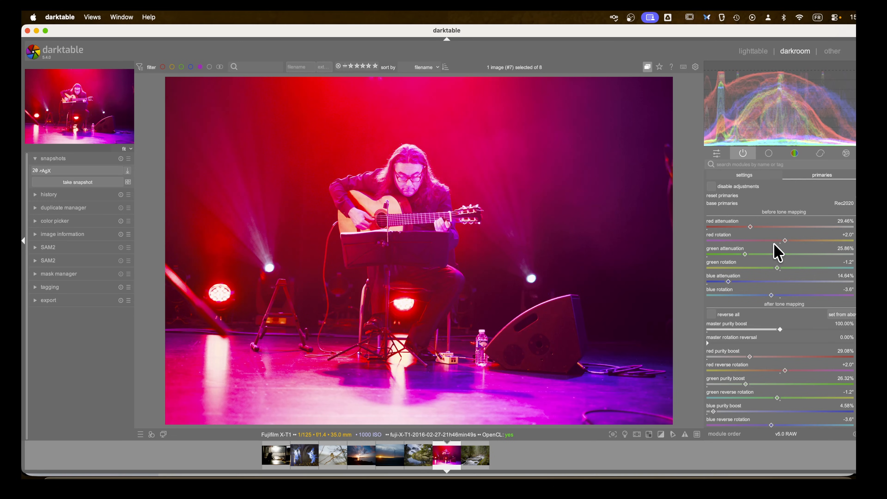
Soften the stage lights with red attenuation 46.96%, blue attenuation 60.72% and blue rotation -10.1°
drag(749, 227, 776, 227)
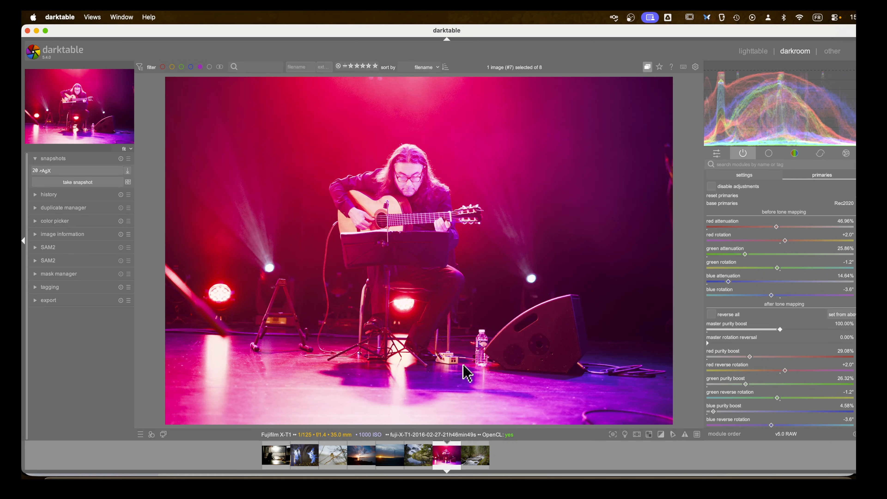
drag(730, 282, 797, 282)
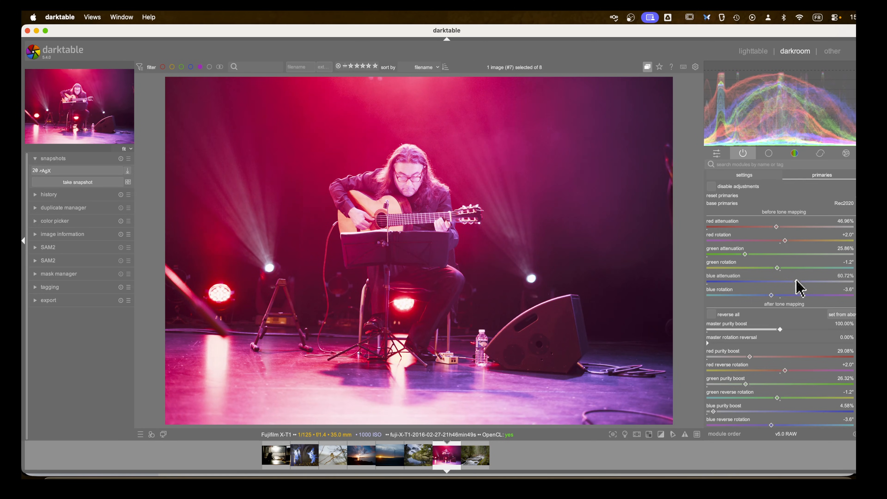
drag(773, 297, 756, 297)
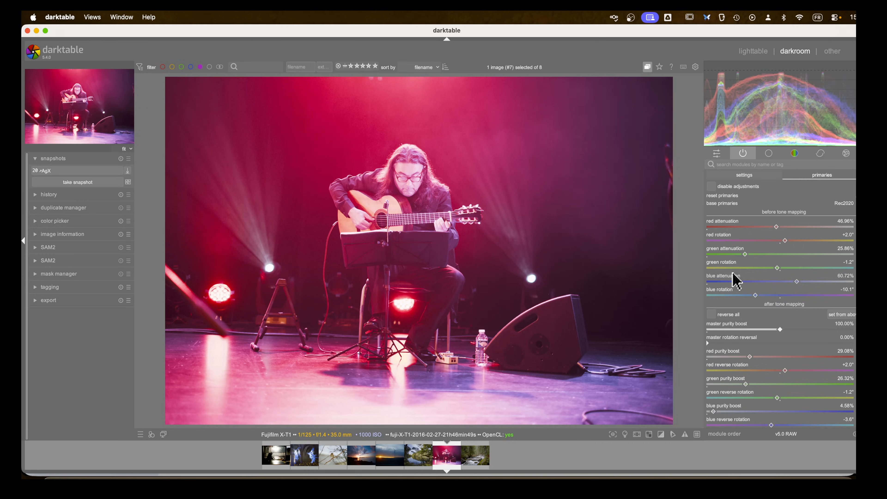
Set the red purity boost to 41.57% and the red rotation to +9.2° for the stage photo
scroll(753, 304, down, 2)
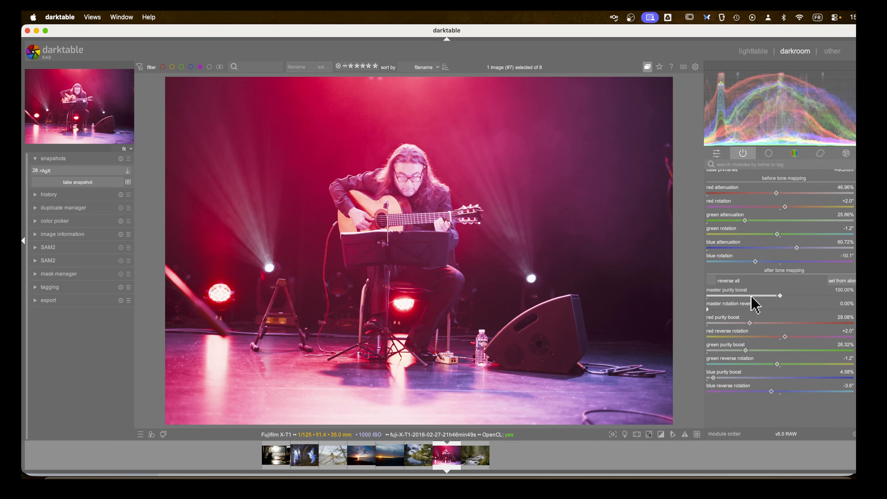
scroll(753, 304, down, 1)
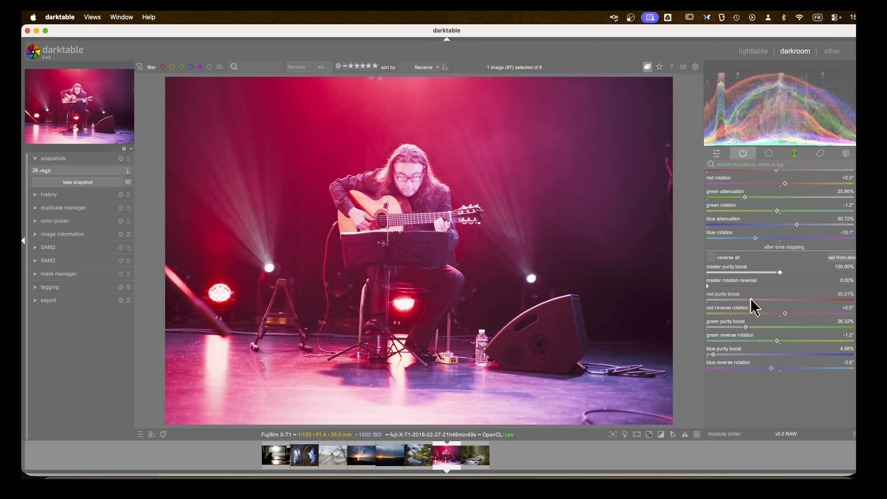
drag(753, 307, 770, 312)
scroll(758, 270, up, 3)
drag(783, 232, 805, 244)
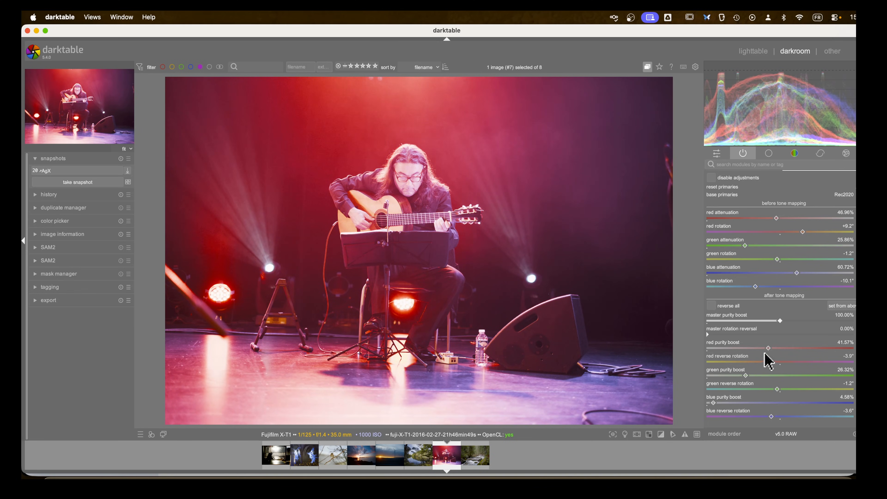
Set the master rotation reversal to 100% and adjust the red reverse rotation to +2.4°
mouse_move(768, 359)
mouse_down()
mouse_move(760, 363)
mouse_move(768, 359)
mouse_up()
double_click(709, 335)
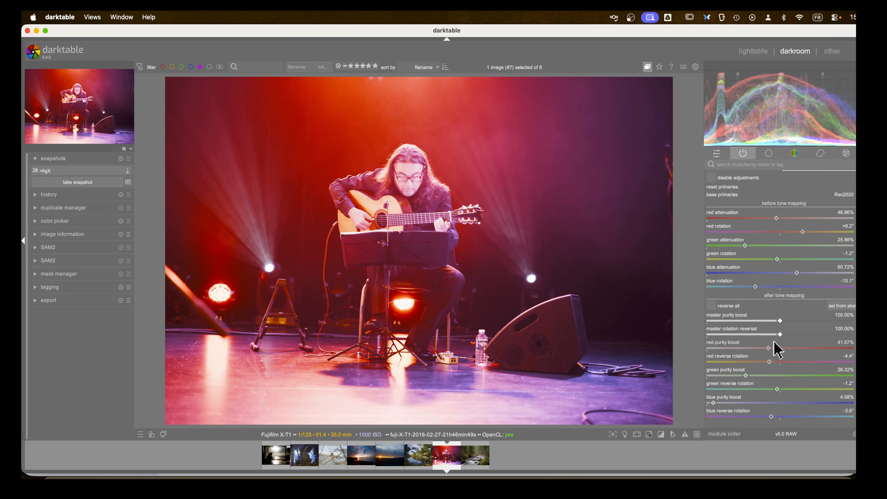
scroll(772, 365, down, 2)
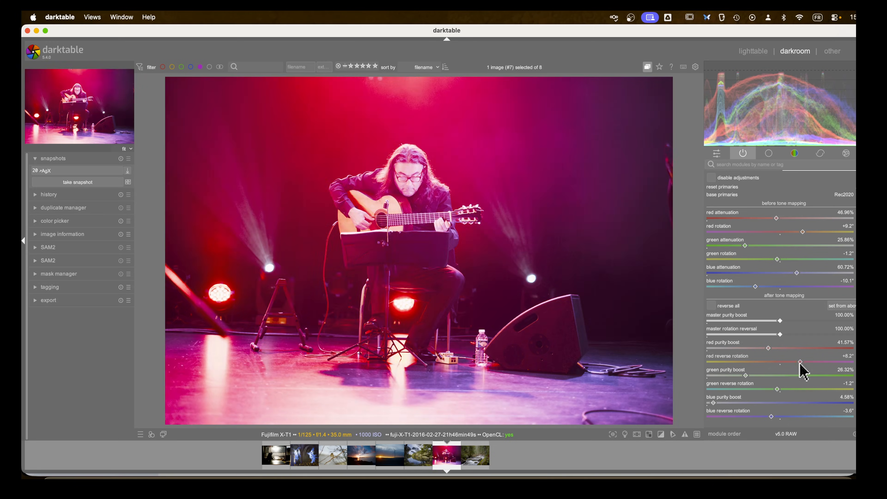
drag(769, 364, 789, 368)
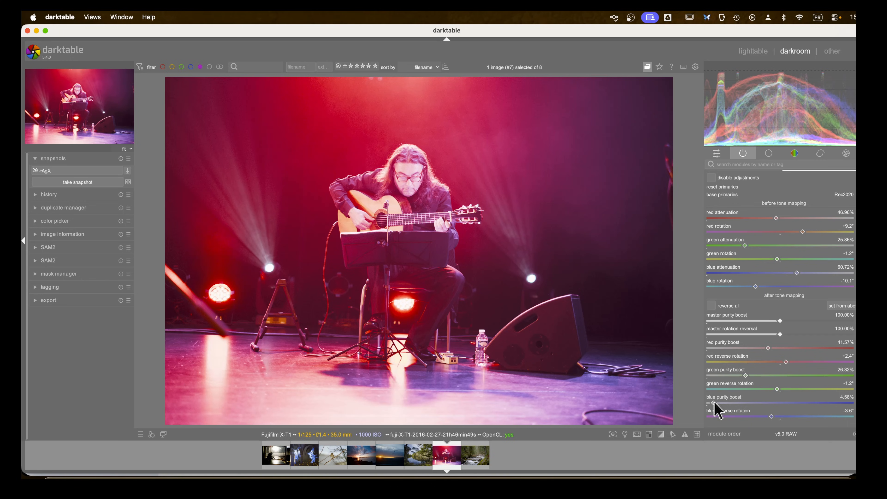
Set the blue purity boost to 30.81%, and try a 200% master purity boost before settling on 91.84%
mouse_move(714, 403)
mouse_down()
mouse_move(822, 409)
mouse_move(715, 401)
mouse_move(752, 403)
mouse_up()
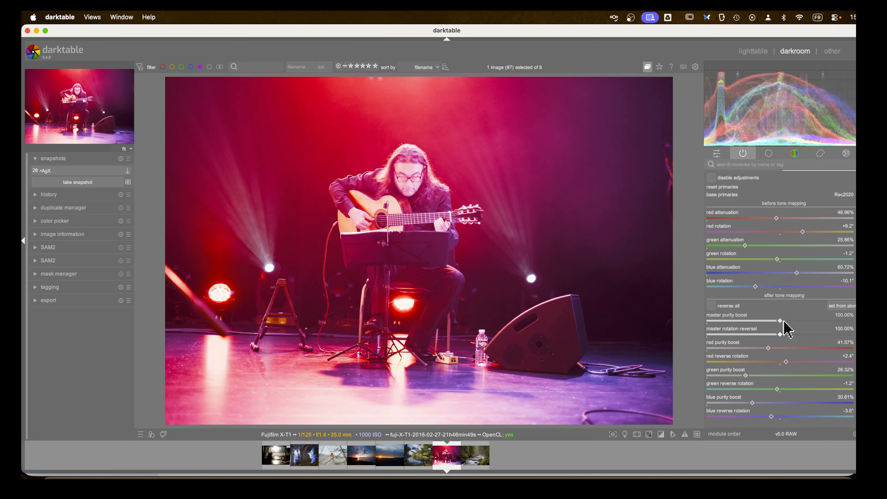
drag(780, 322, 853, 323)
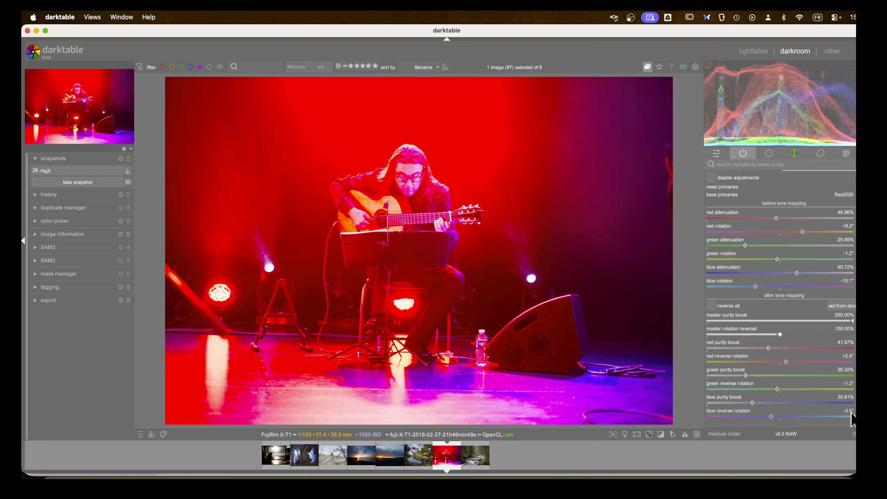
drag(851, 320, 775, 330)
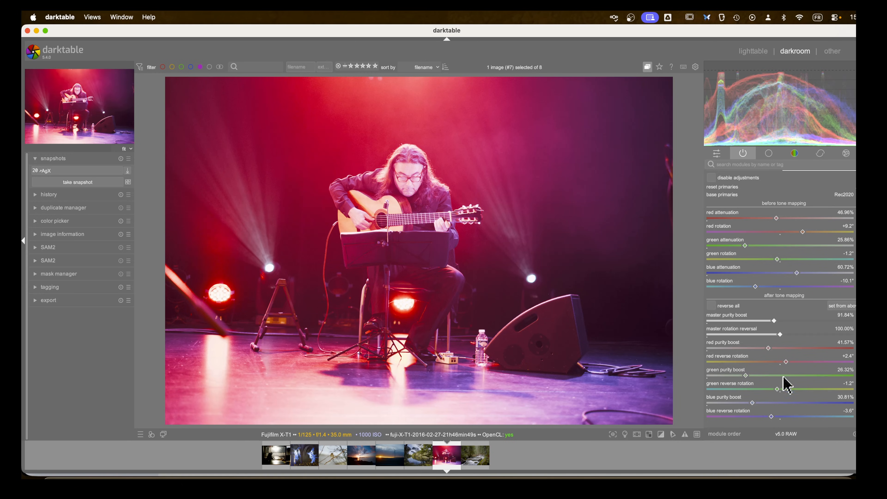
Set the master purity boost to 104.53% and the master rotation reversal to 105.74% for the stage photo
drag(773, 321, 754, 335)
drag(755, 337, 852, 337)
mouse_move(778, 335)
mouse_down()
mouse_move(729, 335)
mouse_move(822, 336)
mouse_move(772, 334)
mouse_move(788, 335)
mouse_move(785, 320)
mouse_up()
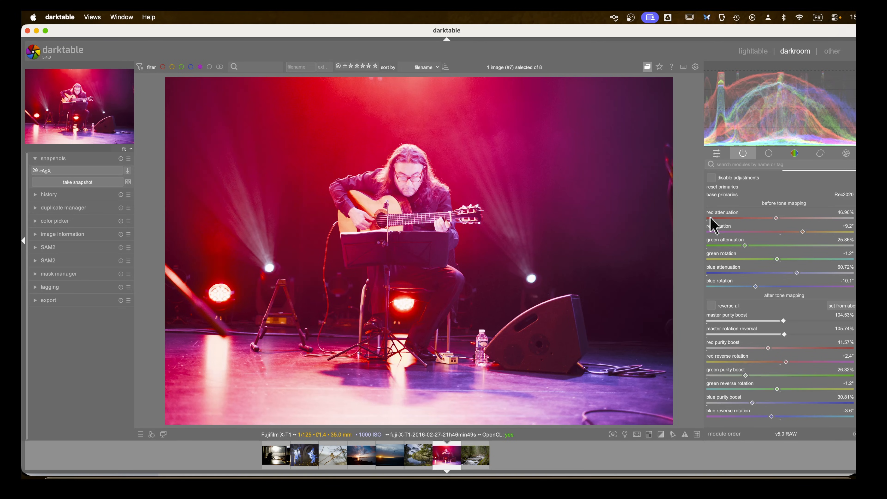
Replace the old snapshot with one of the current edit and reset the primaries to blender-like
click(121, 158)
click(89, 180)
scroll(803, 255, up, 2)
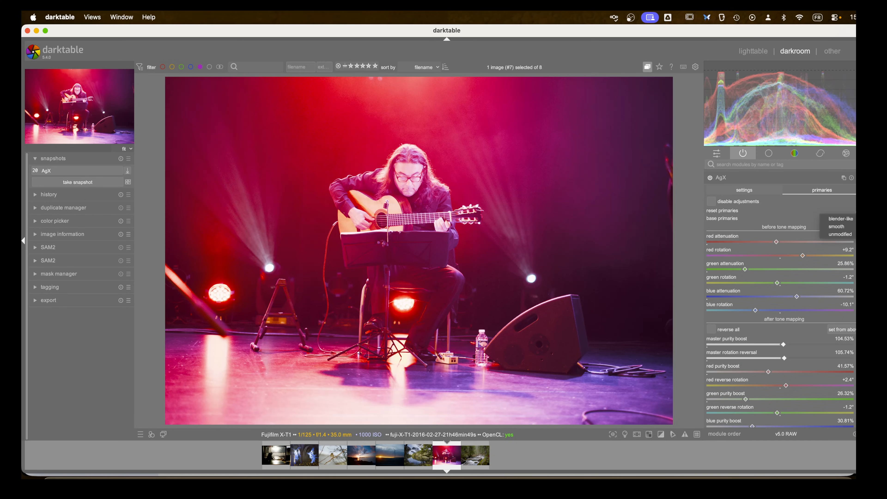
click(851, 211)
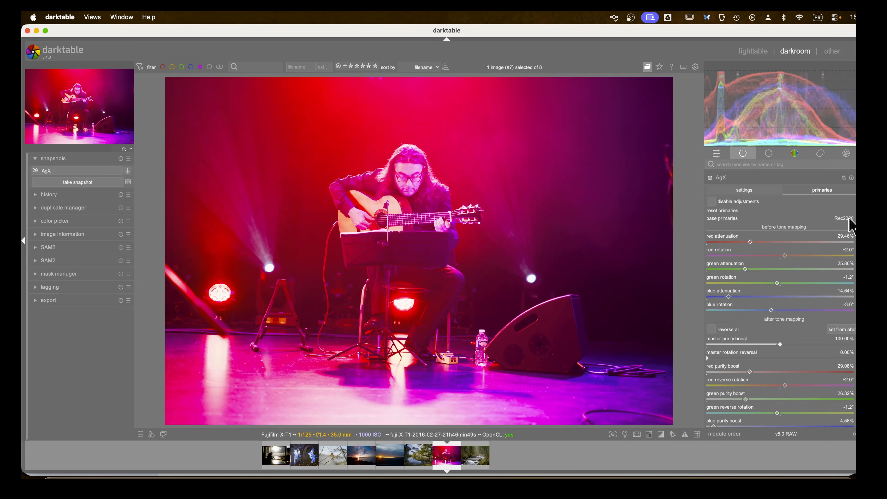
Compare the snapshot with the blender-like primaries by sweeping the split line across the guitarist photo
click(56, 173)
drag(202, 301, 691, 307)
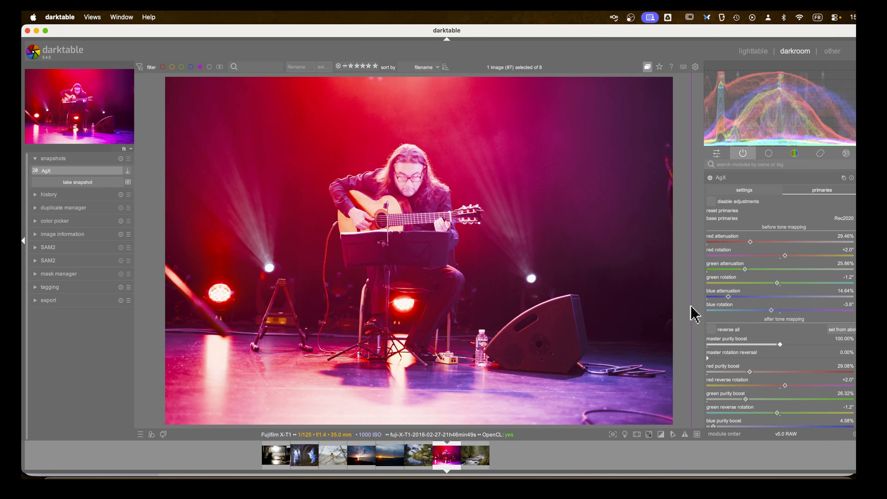
drag(690, 306, 663, 312)
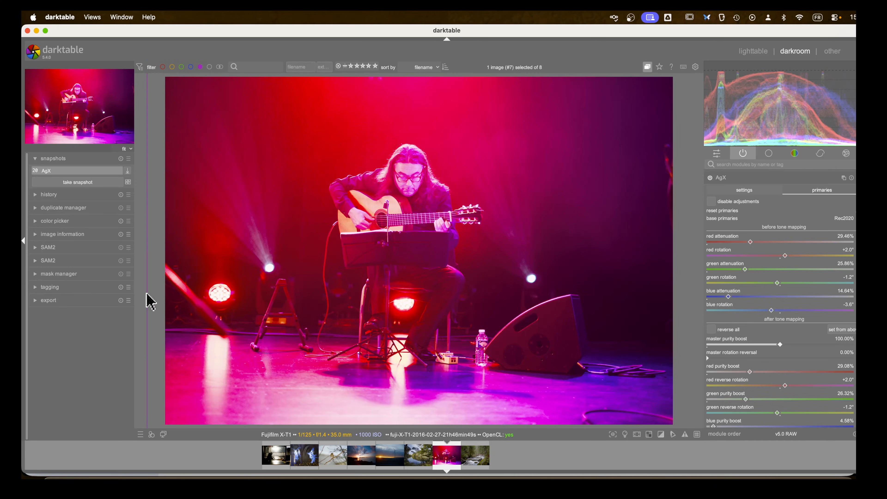
drag(147, 294, 259, 220)
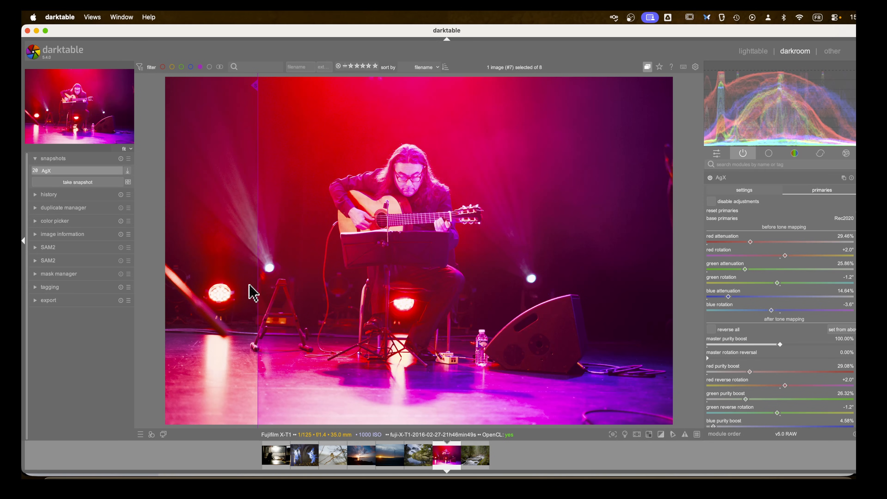
drag(257, 276, 683, 282)
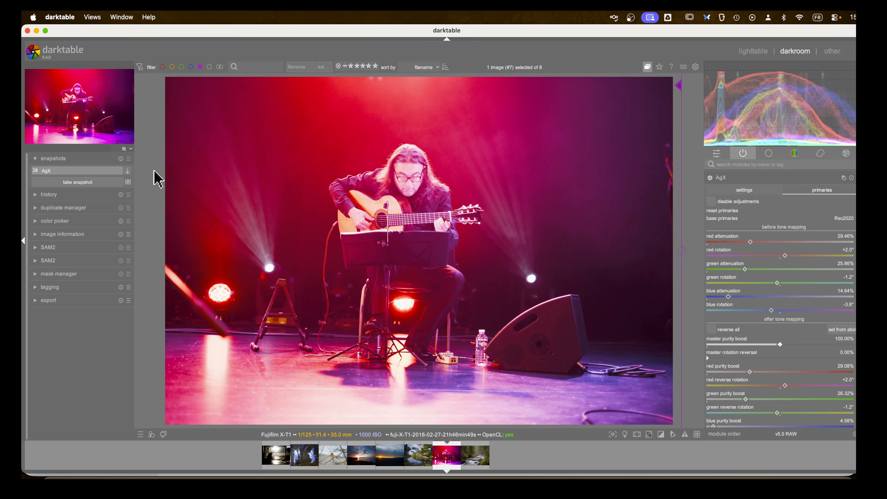
Clear the comparison snapshot and restore the customised primaries of the guitarist photo
click(120, 158)
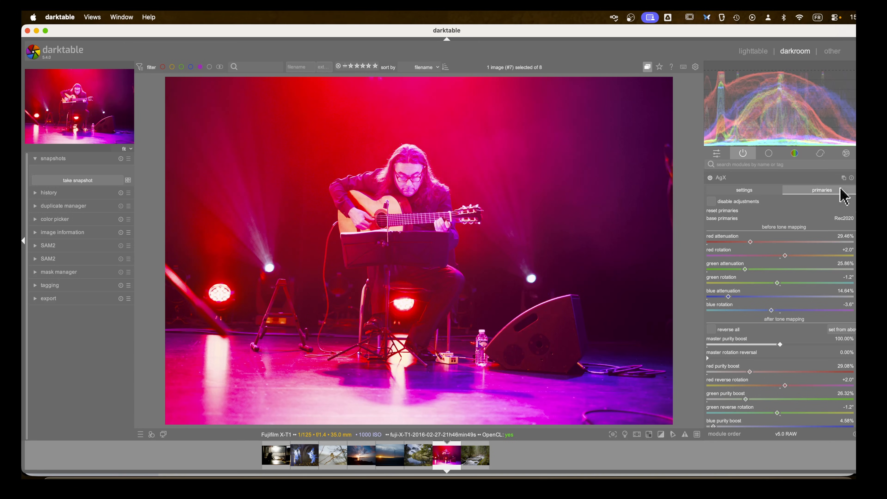
scroll(838, 194, down, 1)
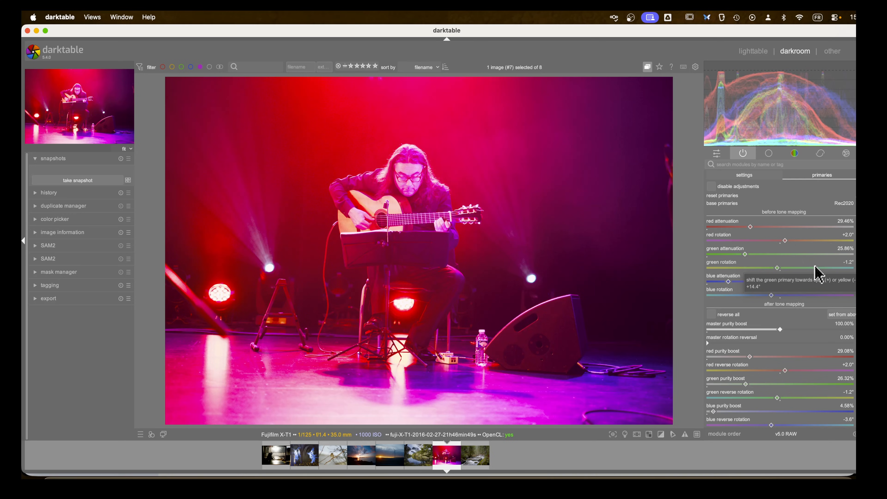
drag(750, 231, 799, 238)
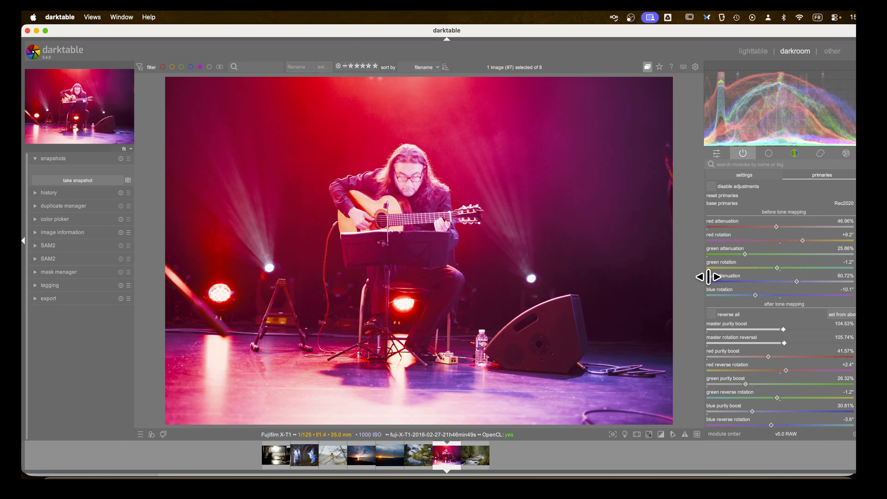
Collapse and reopen AgX to view the guitarist photo's exposure range and curve settings
scroll(708, 277, up, 2)
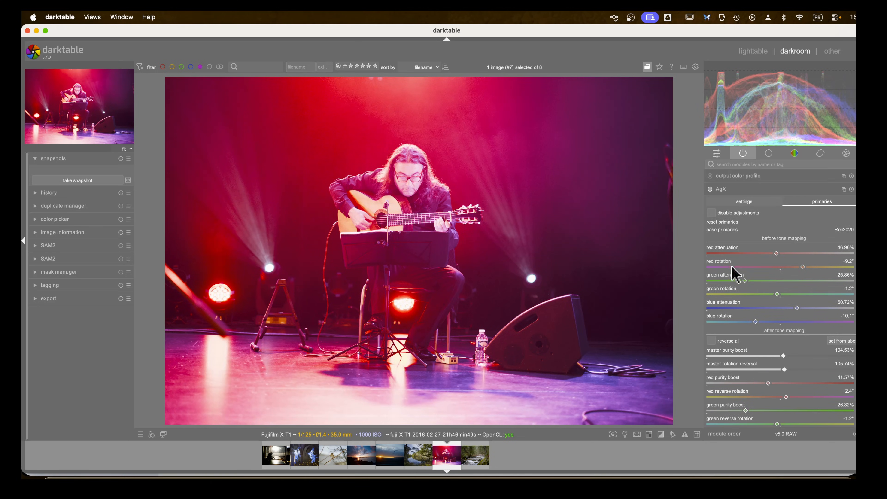
click(722, 189)
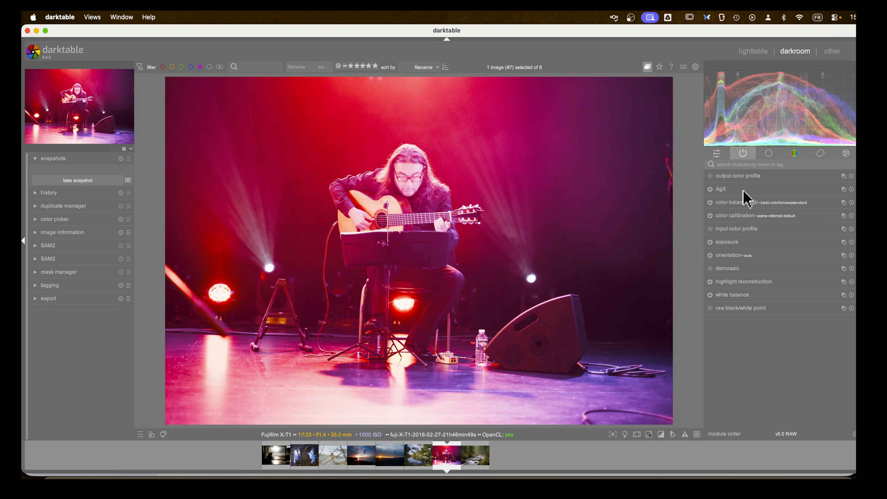
click(732, 191)
scroll(737, 192, down, 2)
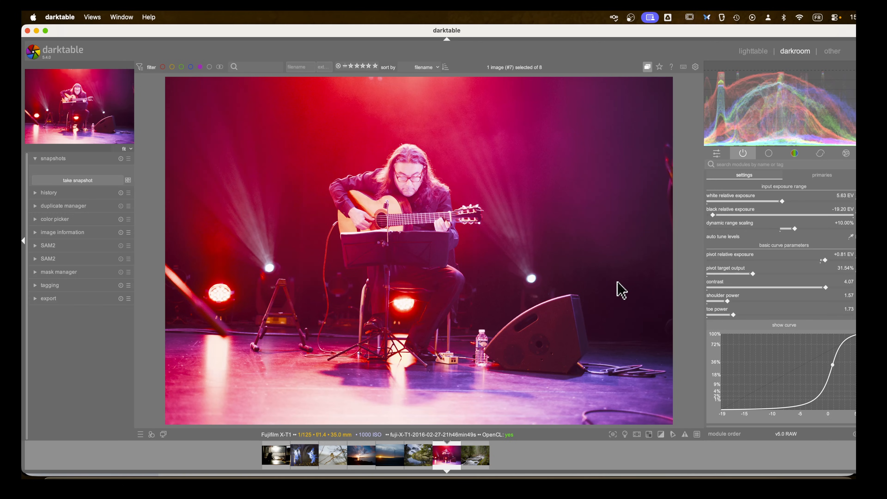
Open the pond photo with the red bridge and auto-tune its AgX input exposure levels over the whole image
click(421, 461)
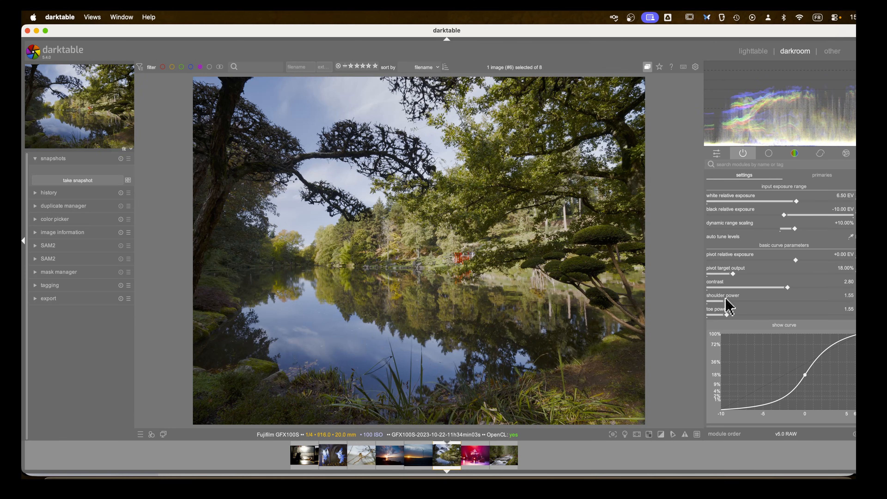
scroll(762, 306, down, 5)
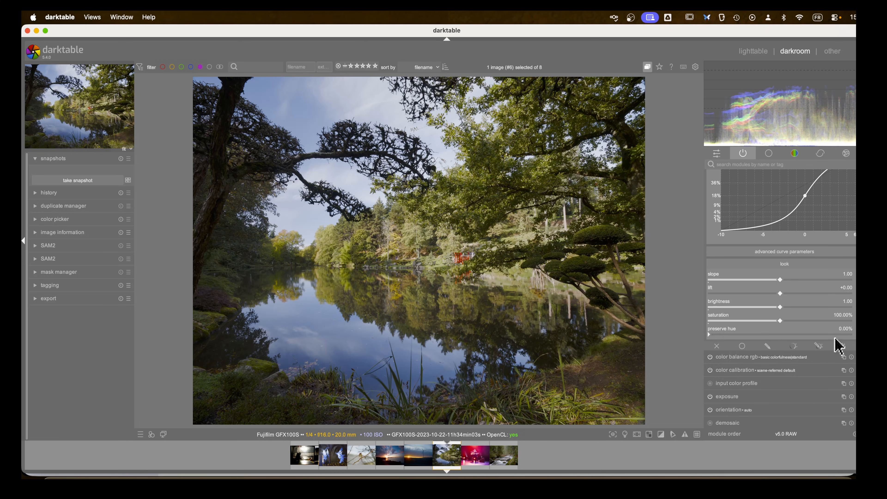
scroll(717, 328, up, 5)
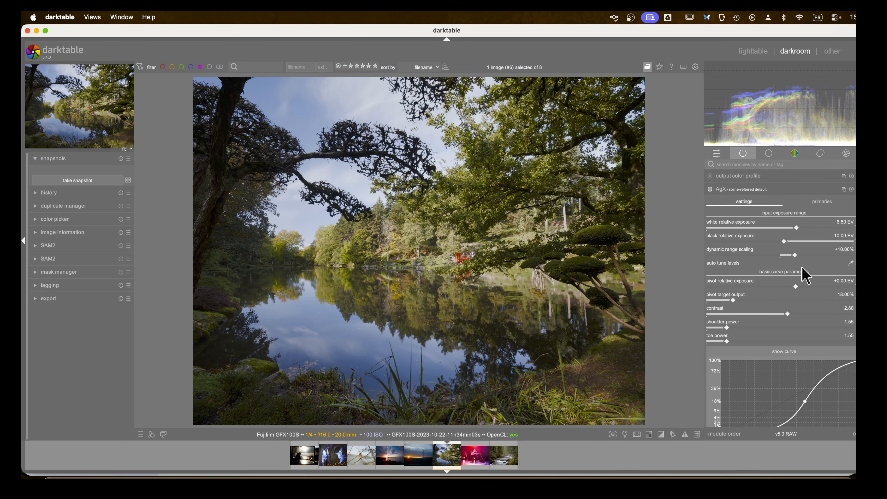
click(851, 262)
scroll(843, 272, down, 2)
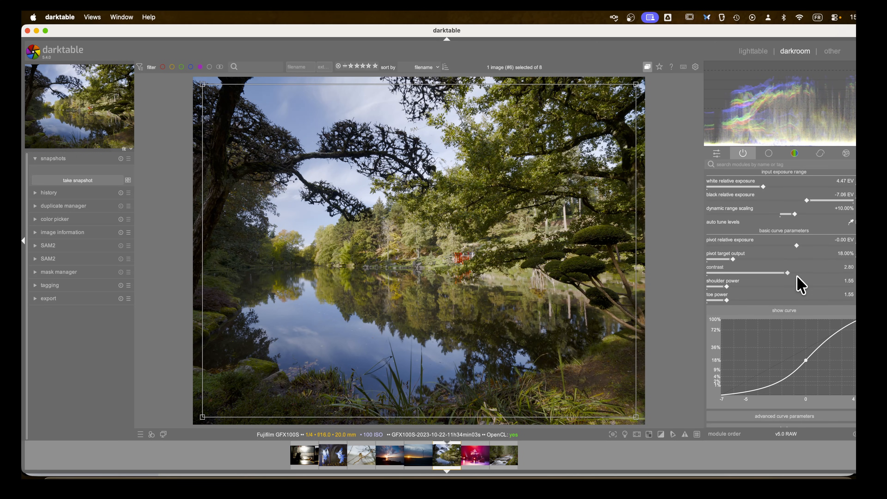
Pick the curve pivot from the tree reflections in the water, and set contrast to 3.16, shoulder power to 2.32 and toe power to 1.70
drag(784, 272, 822, 275)
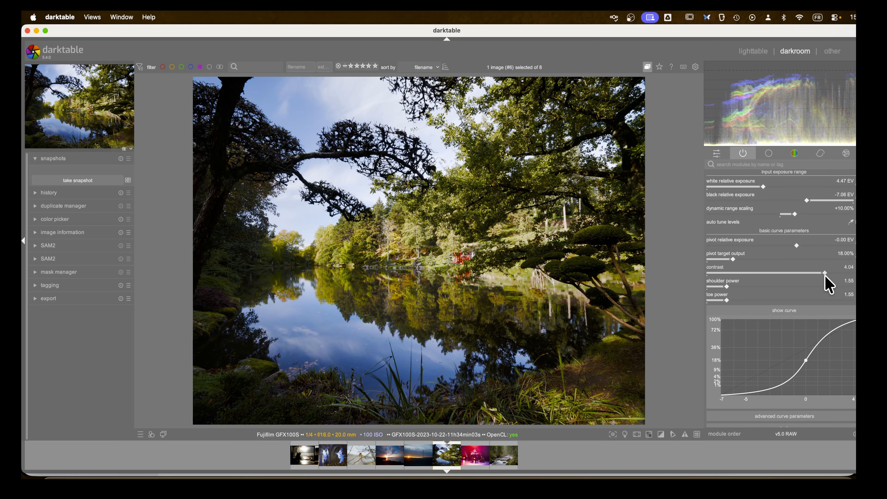
click(825, 276)
drag(373, 272, 531, 316)
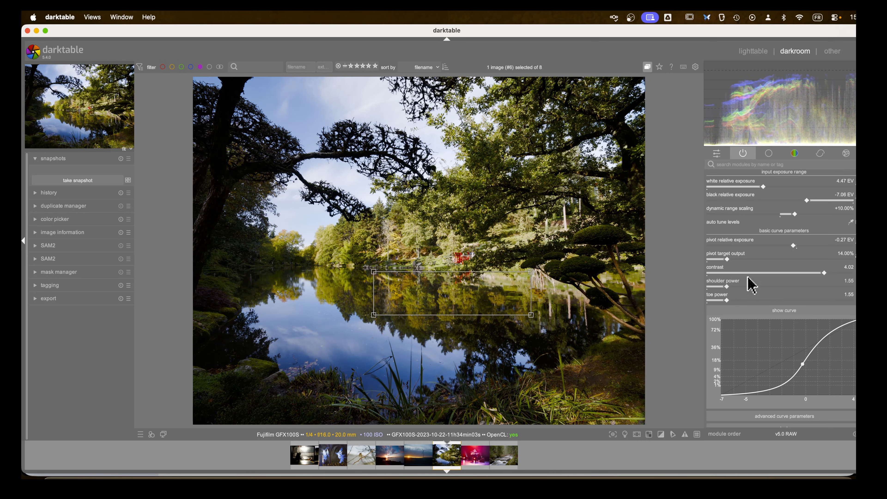
drag(822, 278, 798, 275)
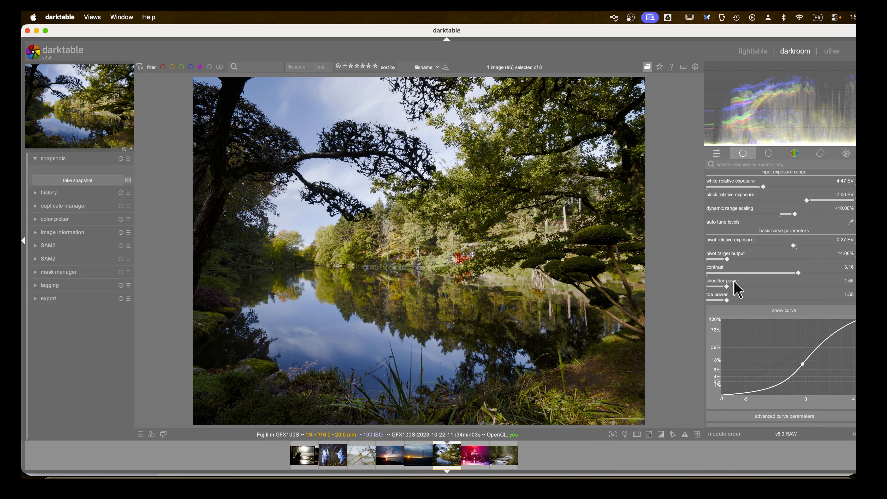
mouse_move(725, 293)
mouse_down()
mouse_move(818, 291)
mouse_move(740, 295)
mouse_move(784, 290)
mouse_move(744, 292)
mouse_move(778, 290)
mouse_move(754, 291)
mouse_move(745, 303)
mouse_move(760, 302)
mouse_move(711, 302)
mouse_move(732, 303)
mouse_up()
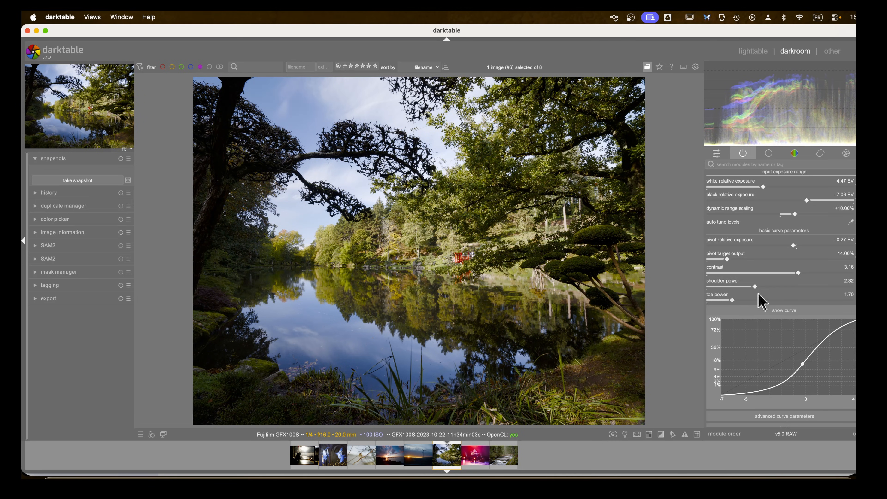
In the look settings of the pond photo, set the saturation to 139.69% and the lift to +0.06
scroll(758, 301, down, 5)
scroll(765, 359, down, 2)
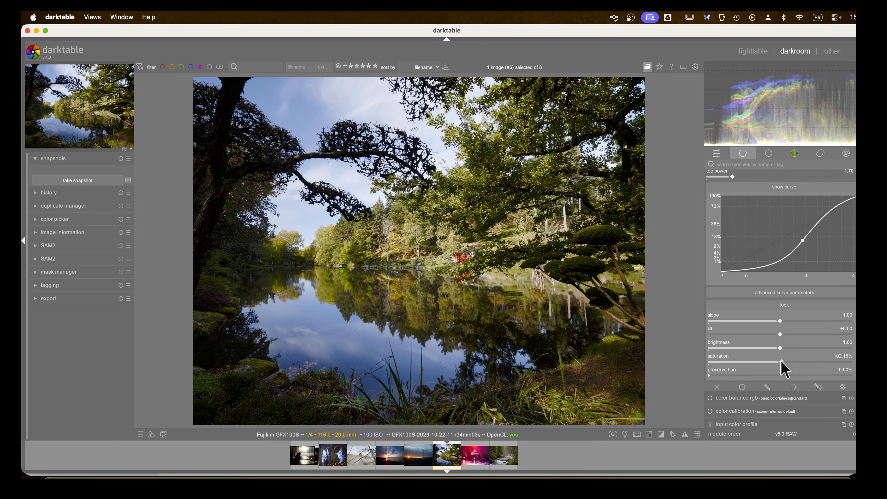
drag(782, 367, 808, 365)
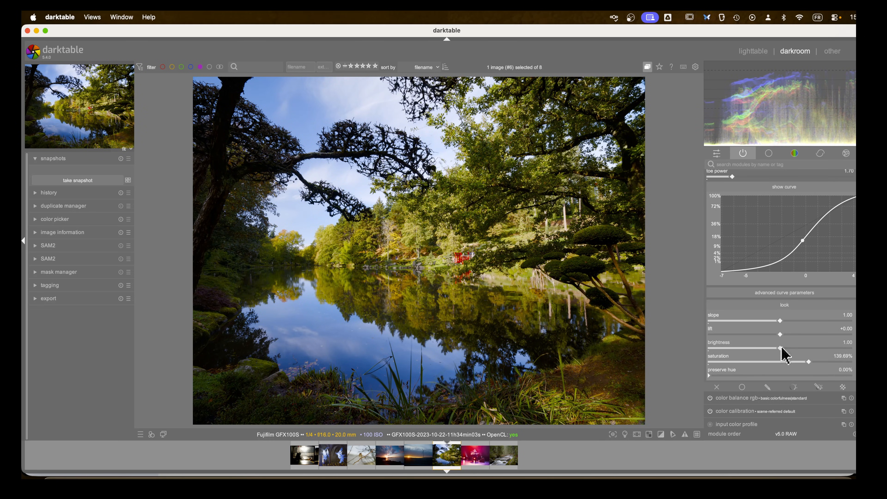
drag(781, 335, 788, 335)
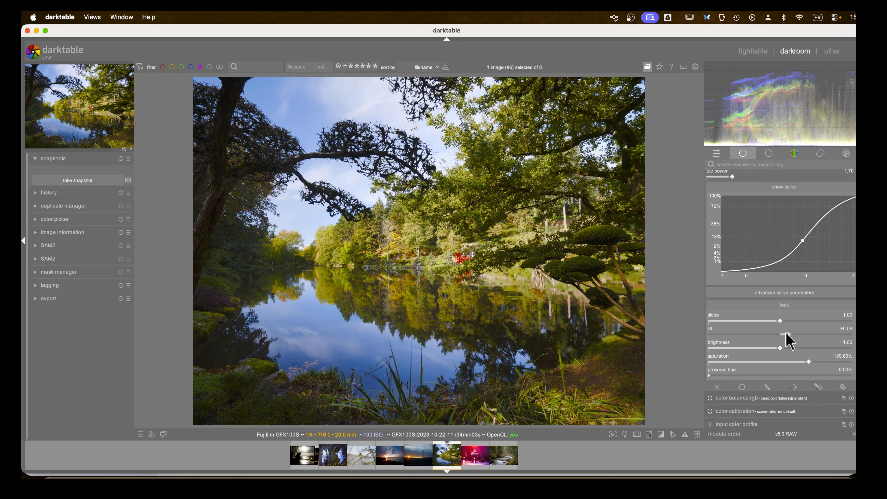
scroll(784, 336, up, 3)
scroll(780, 330, down, 5)
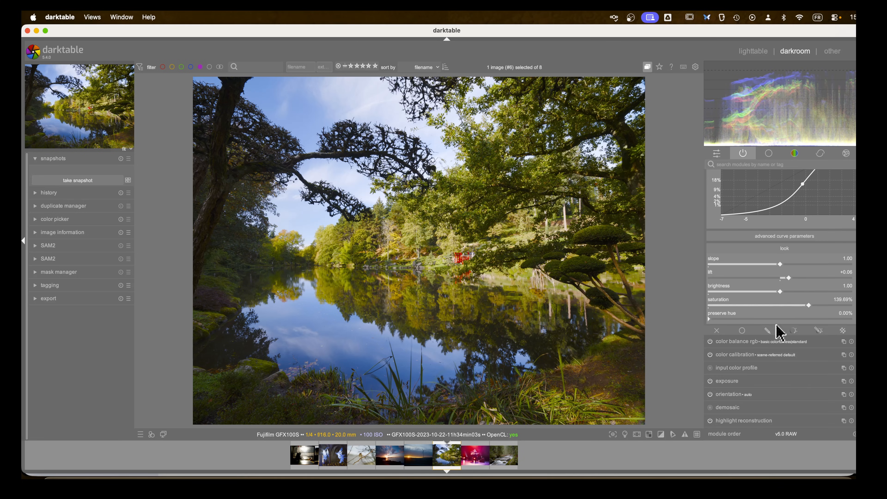
Zoom in on the red bridge, set preserve hue to 100%, and return to the full view of the pond photo
middle_click(460, 256)
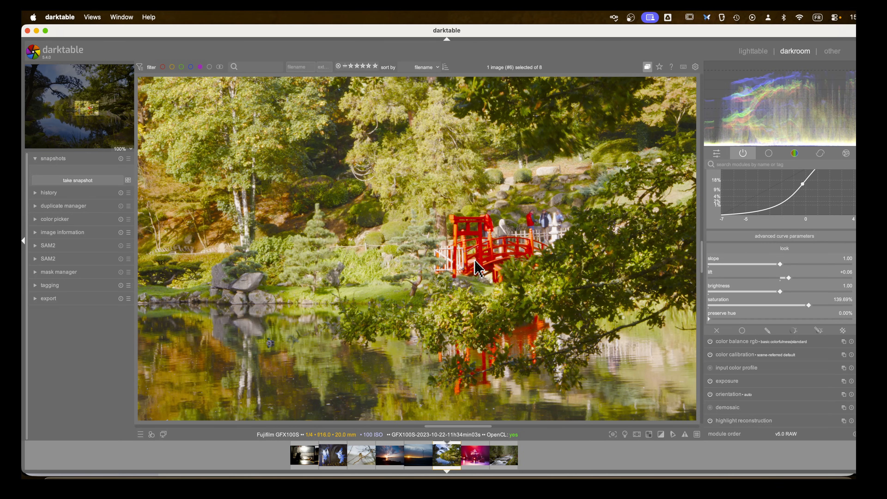
scroll(479, 268, up, 3)
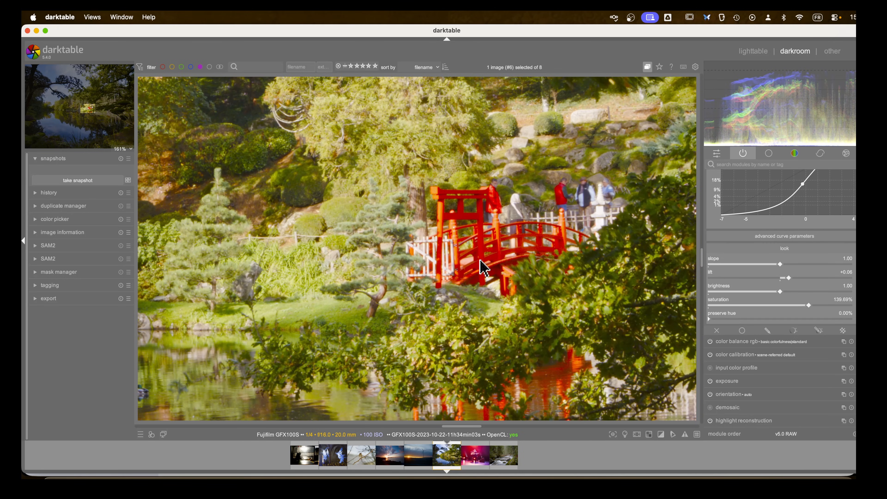
drag(511, 269, 466, 274)
scroll(465, 274, up, 1)
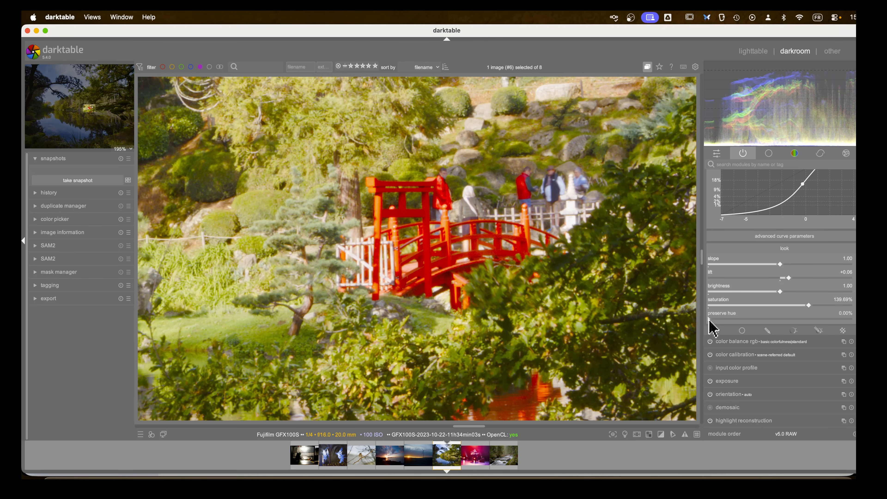
drag(710, 320, 851, 320)
mouse_move(852, 320)
mouse_down()
mouse_move(672, 329)
mouse_move(855, 329)
mouse_move(642, 330)
mouse_move(855, 334)
mouse_up()
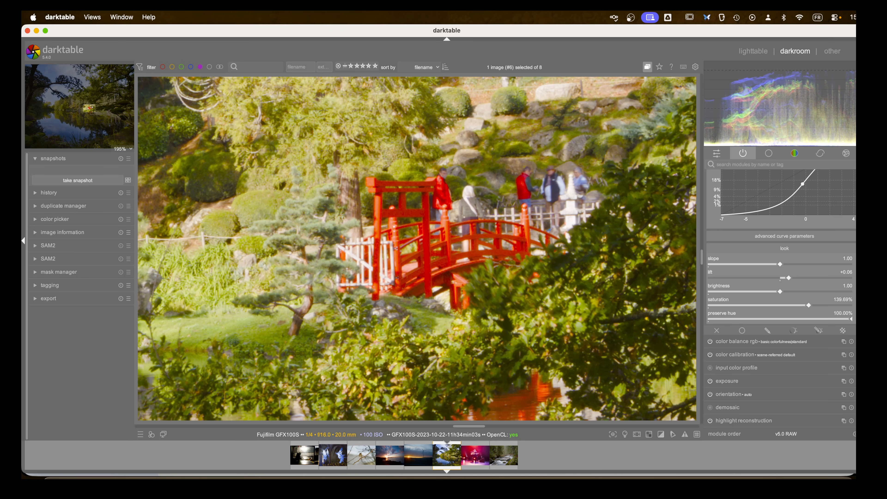
scroll(521, 295, down, 5)
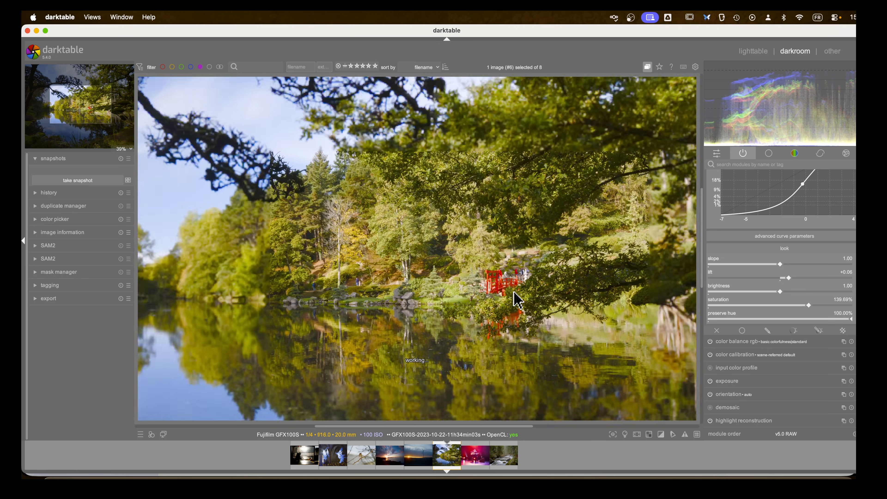
scroll(515, 299, down, 2)
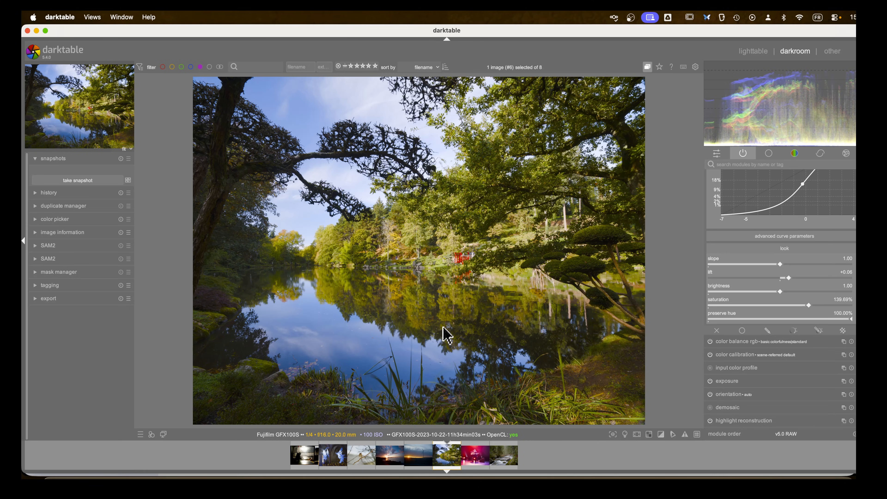
scroll(745, 311, up, 5)
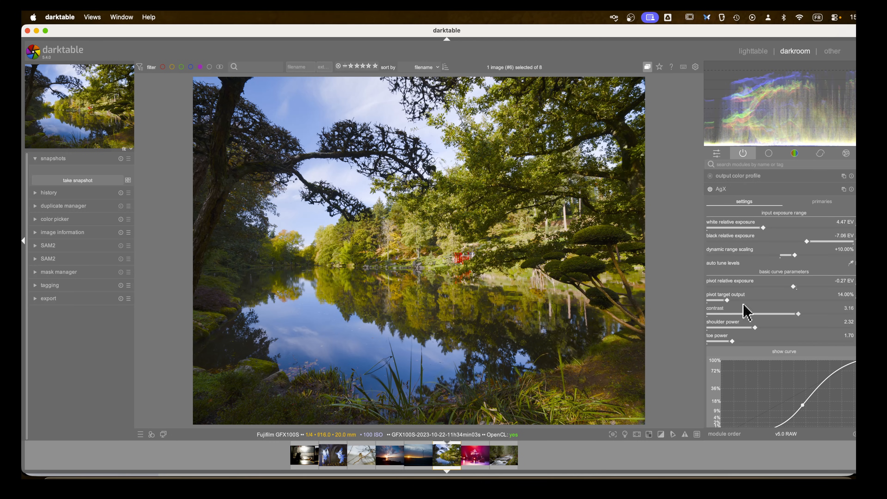